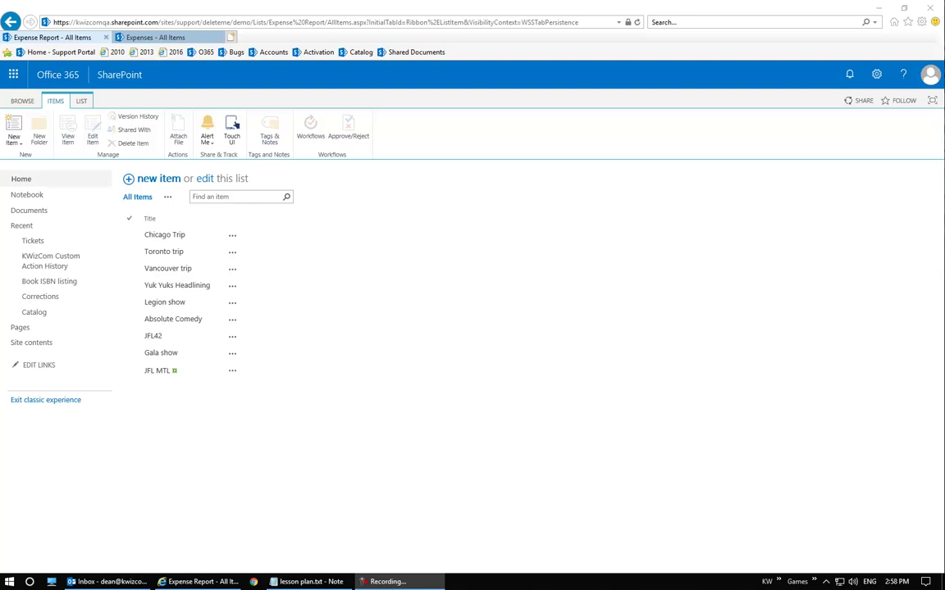
Glance at the Expenses list, then start a new Expense Report item
click(180, 38)
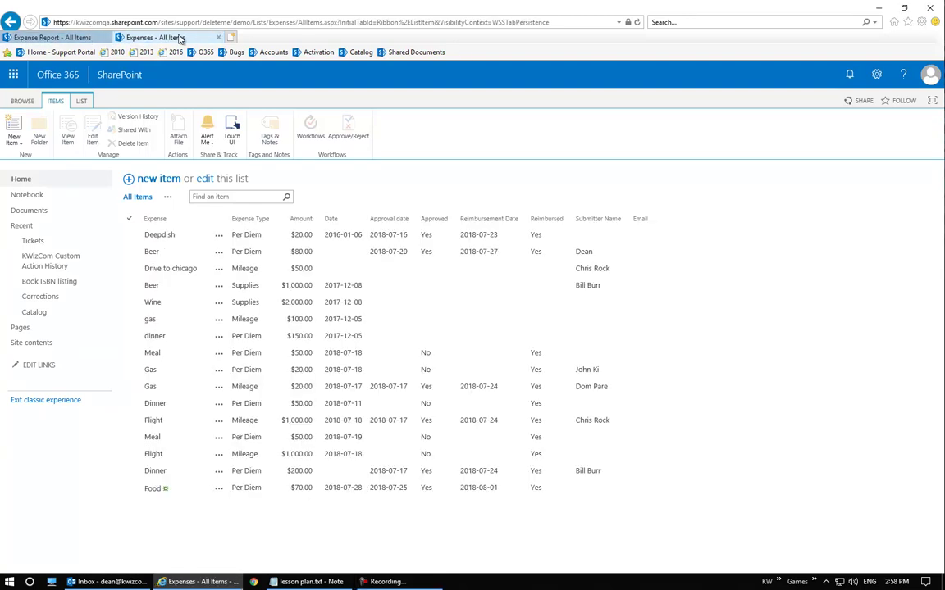
click(62, 37)
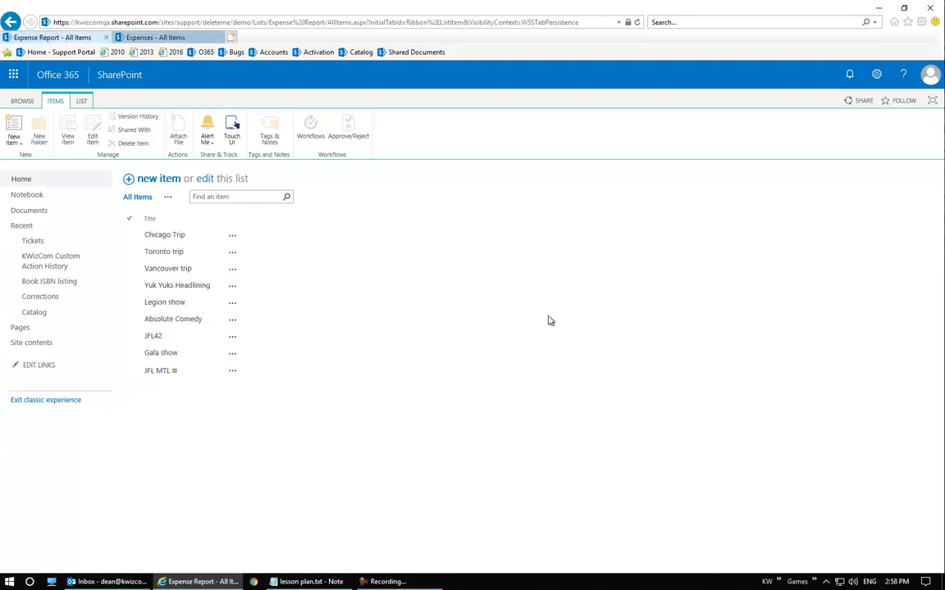
click(168, 187)
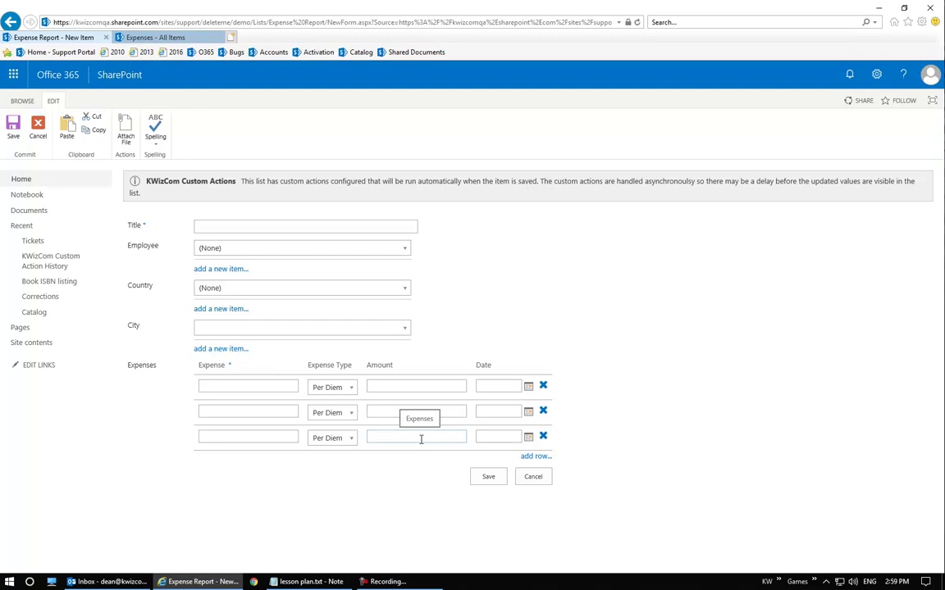
Title the report 'Toronto Trip' and choose its employee from the dropdown
click(237, 221)
text(Toronto Tirp)
key(BackSpace)
key(BackSpace)
text(rip)
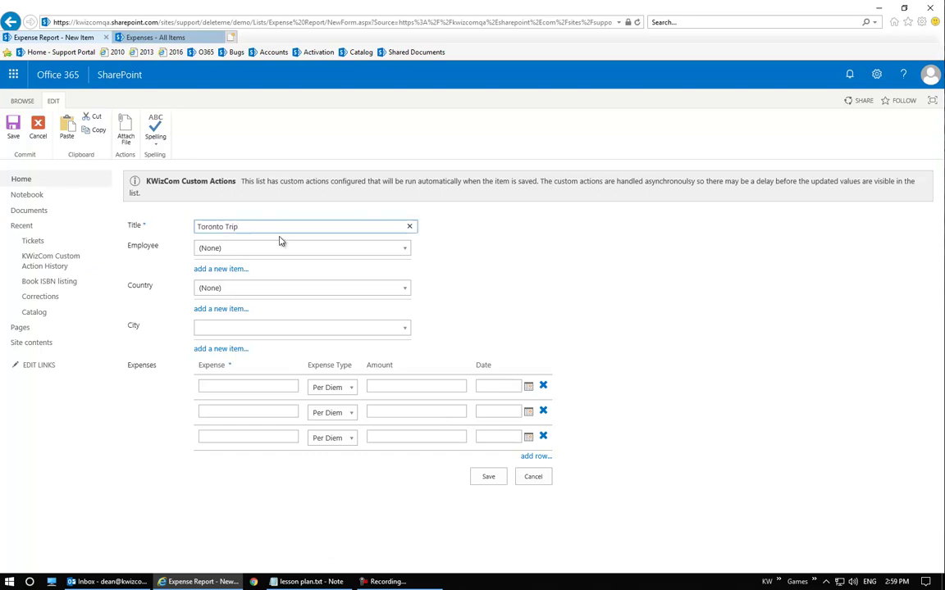
click(290, 248)
click(276, 323)
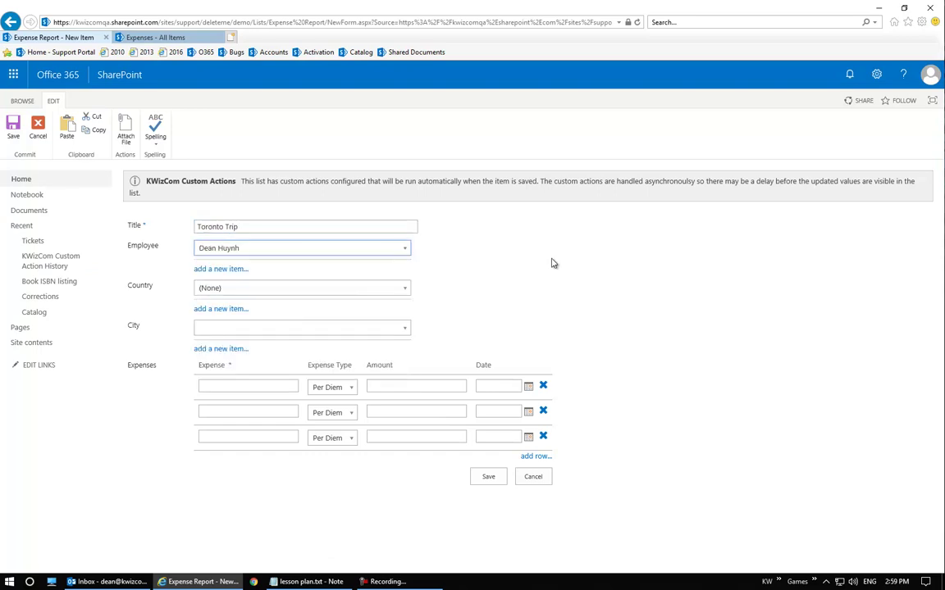
Set the country to Canada and the city to Toronto
click(251, 291)
click(528, 307)
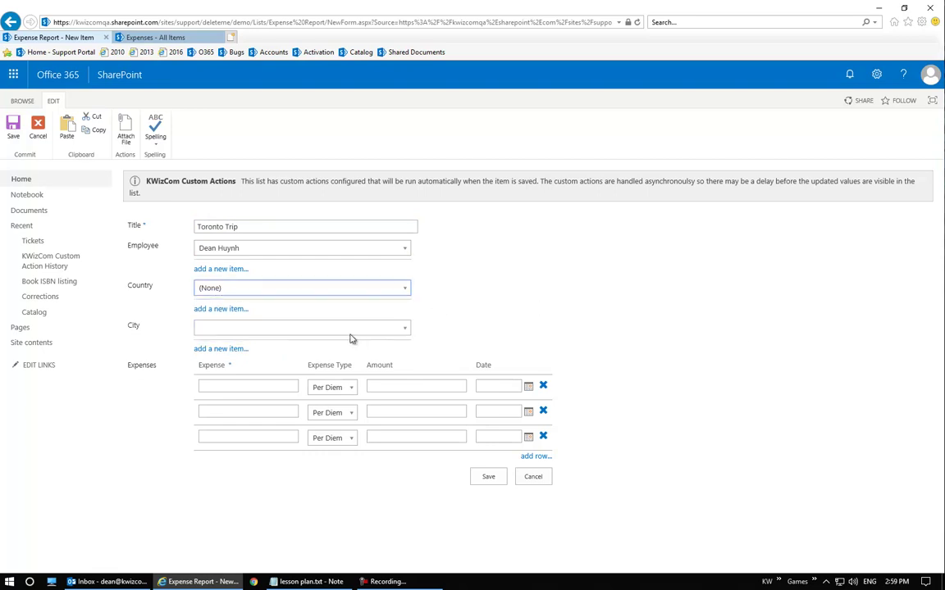
click(348, 332)
click(458, 330)
click(261, 288)
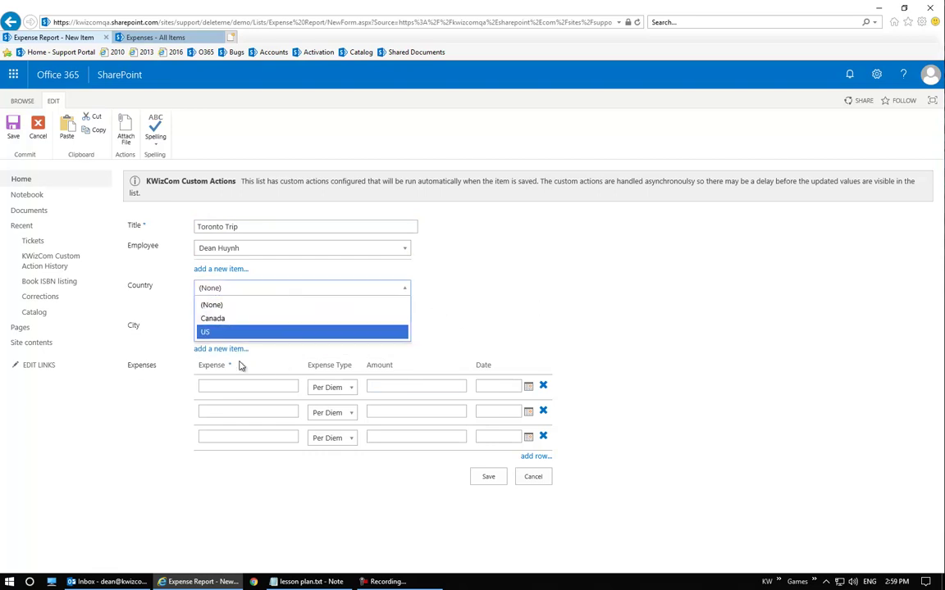
click(264, 320)
click(256, 330)
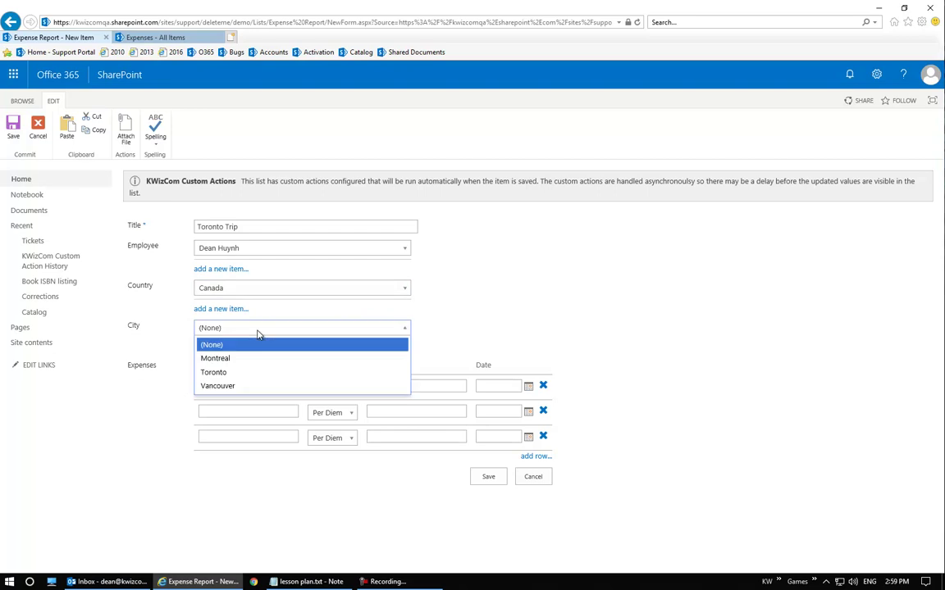
click(235, 374)
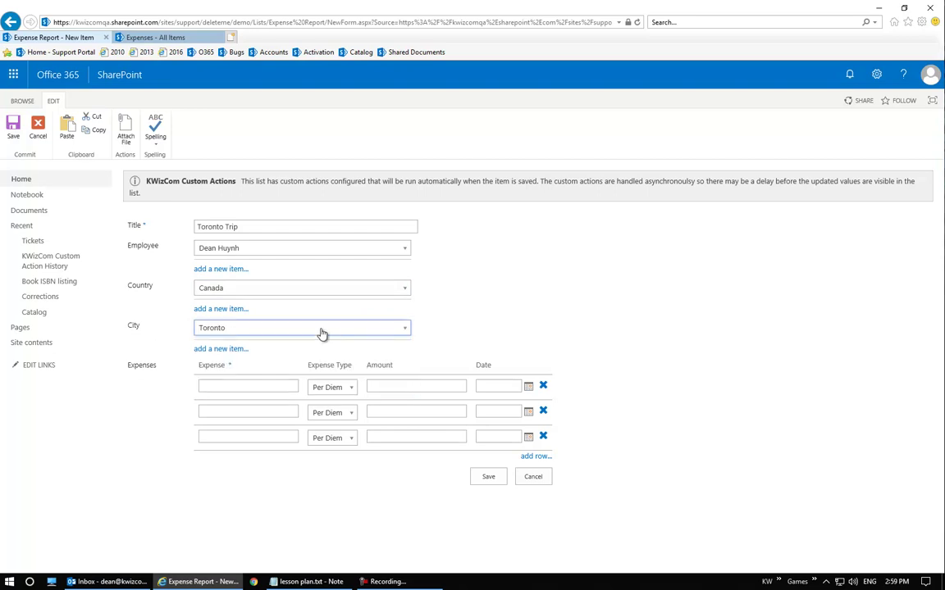
click(322, 331)
click(519, 305)
Check the US cities, then restore the country to Canada and the city to Toronto
click(284, 290)
click(261, 332)
click(291, 330)
click(499, 328)
click(307, 293)
click(271, 317)
click(291, 328)
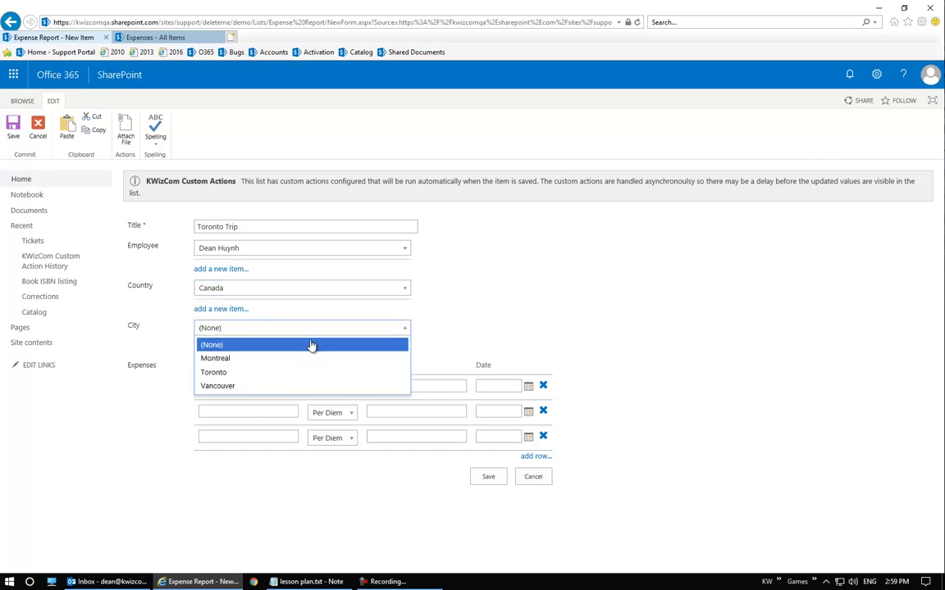
click(300, 374)
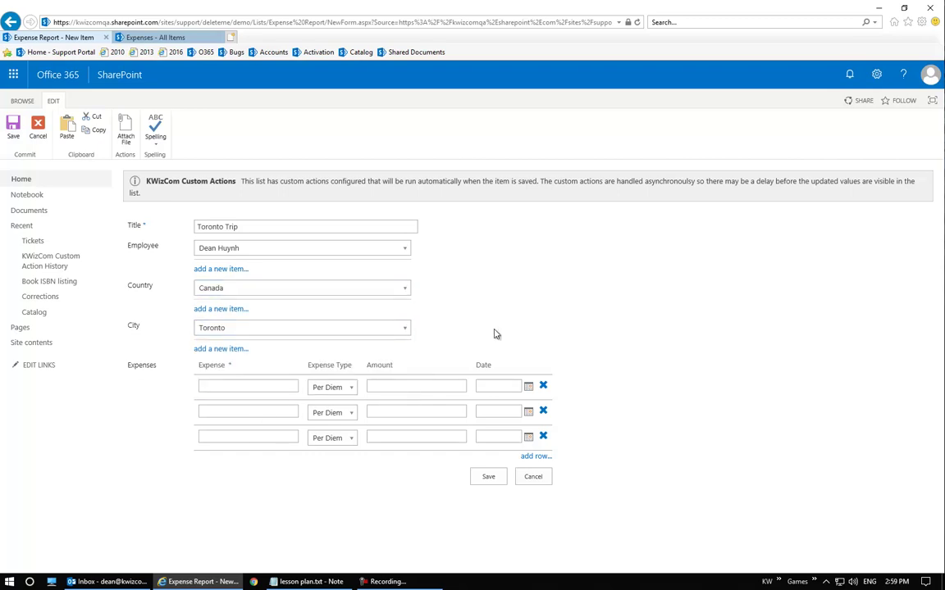
click(265, 388)
Add expense 'Poutine - Toronto' (Per Diem) for 15, dated July 25, 2018
text(Poutine )
text(- T)
text(Ooro)
key(BackSpace)
key(BackSpace)
key(BackSpace)
key(BackSpace)
text(oronto)
click(389, 384)
text(15)
click(529, 388)
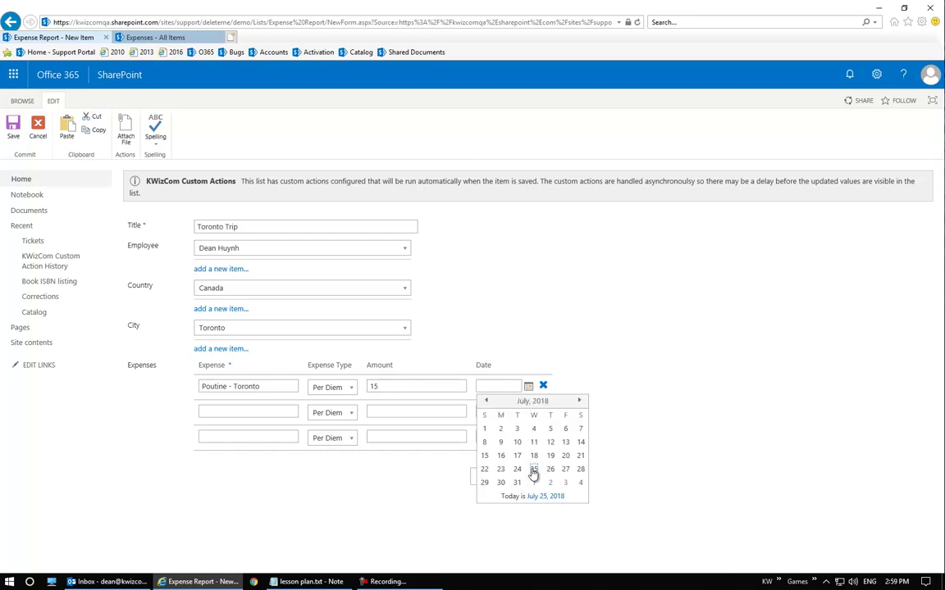
click(533, 468)
Add 'Gas - Toronto' as Mileage, 80, dated July 25, 2018, and save the report
text(Gas)
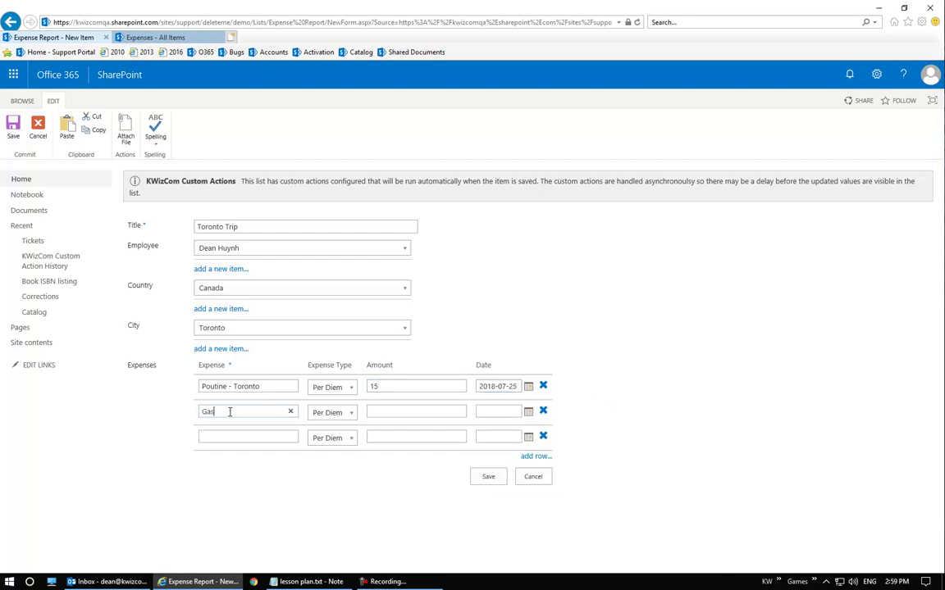
text( - Toronto)
click(332, 413)
click(336, 455)
click(400, 413)
text(80)
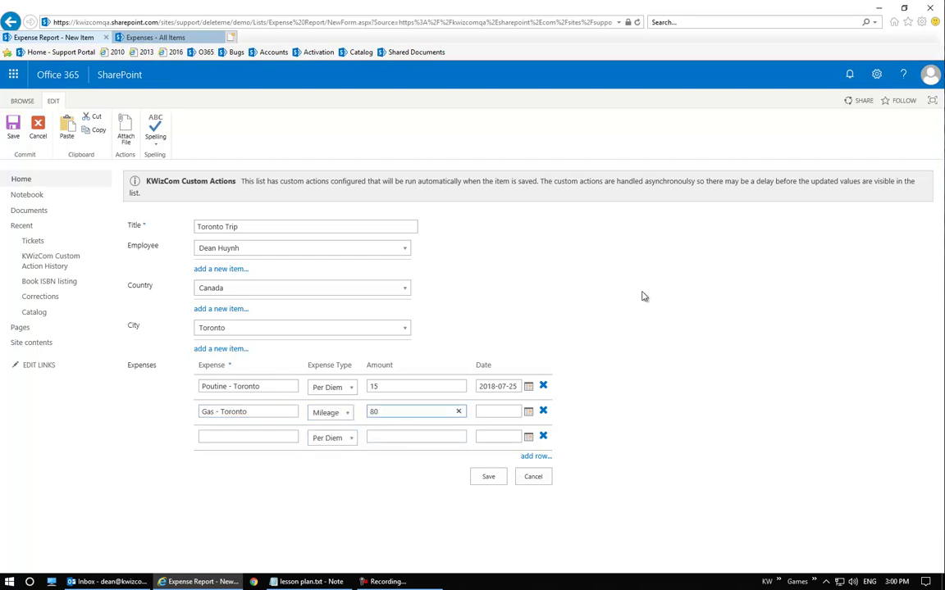
click(527, 412)
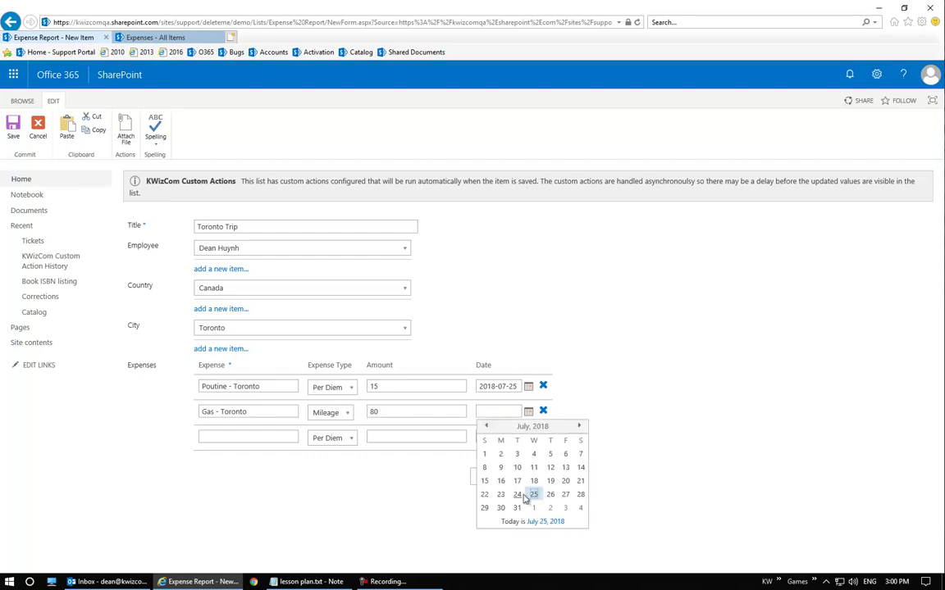
click(533, 497)
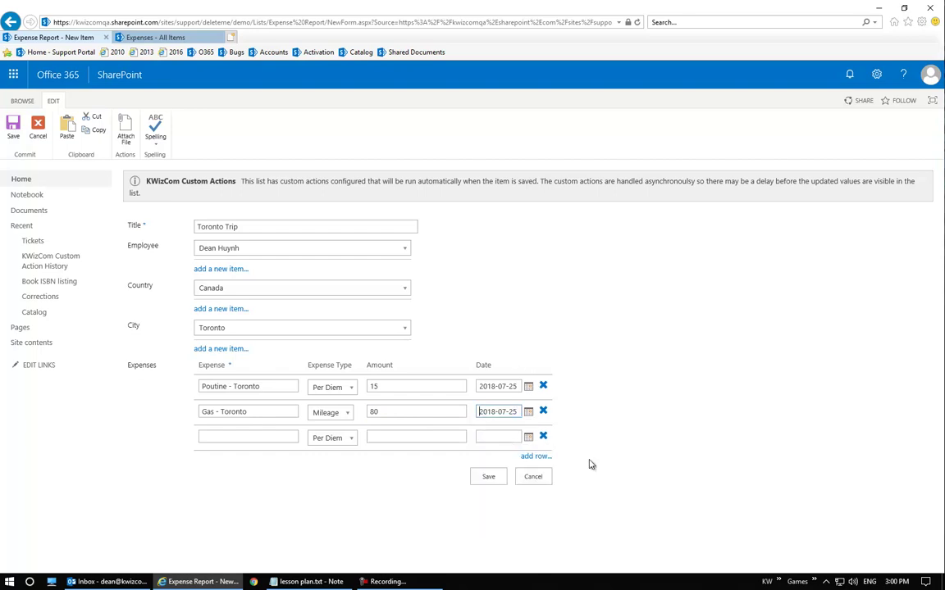
click(484, 476)
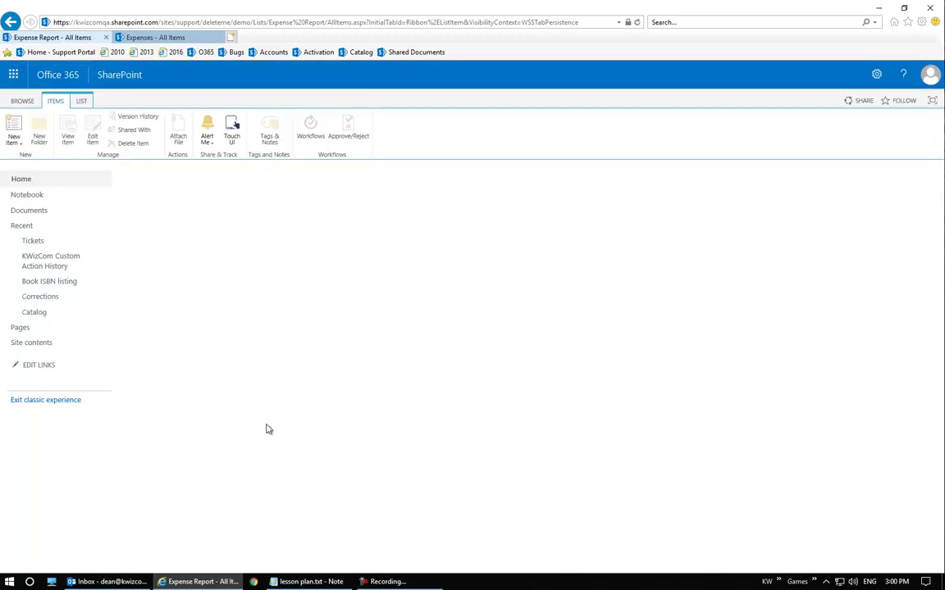
Reload the Expenses list, confirming the resend, and open the Poutine - Toronto item
click(133, 37)
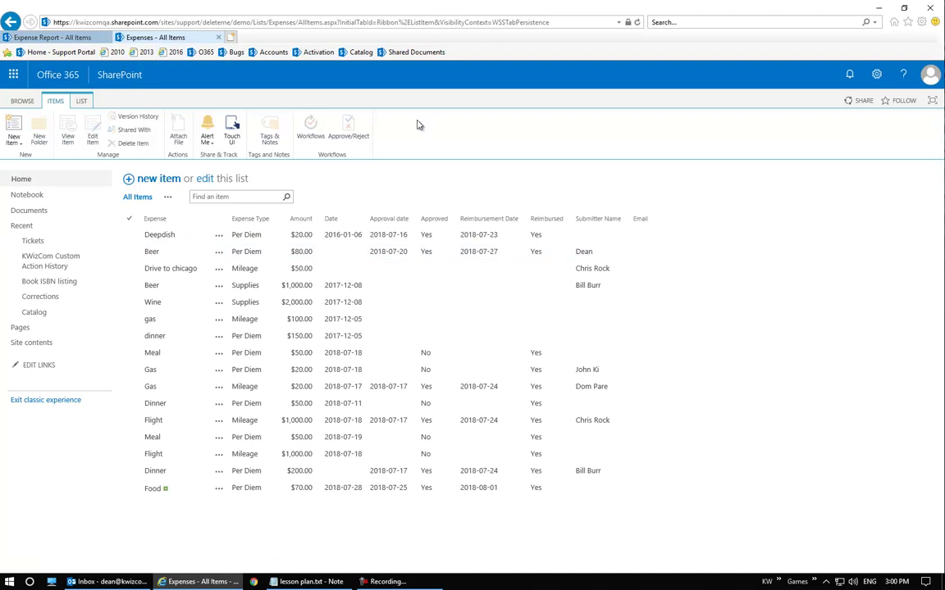
click(637, 23)
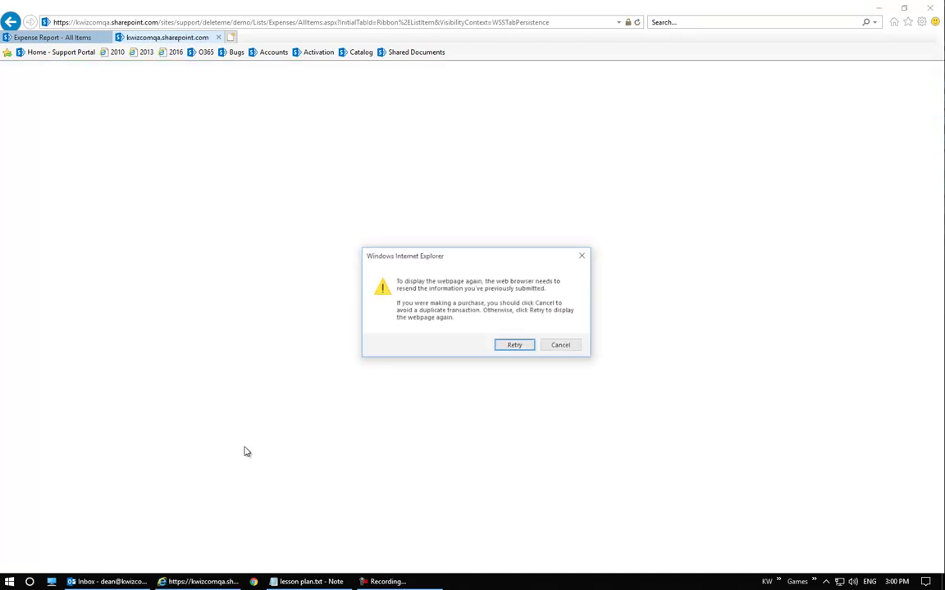
click(504, 344)
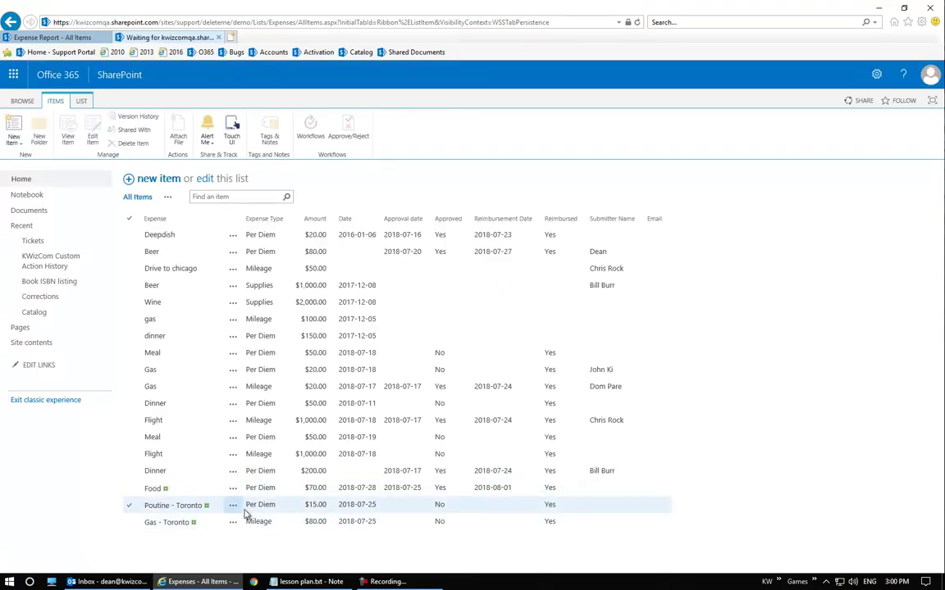
click(187, 503)
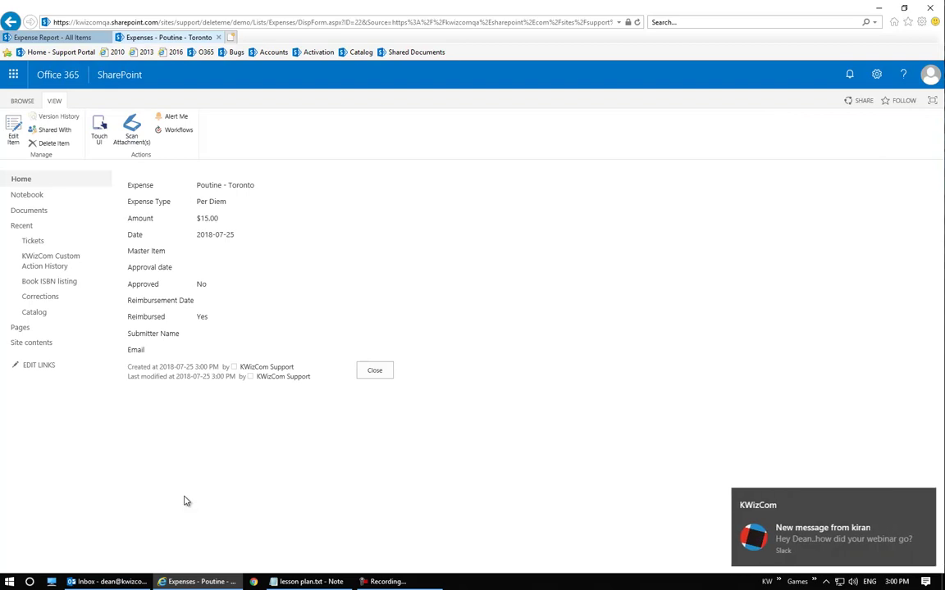
Dismiss the chat notification, note the empty Submitter Name field, and close the item
click(924, 502)
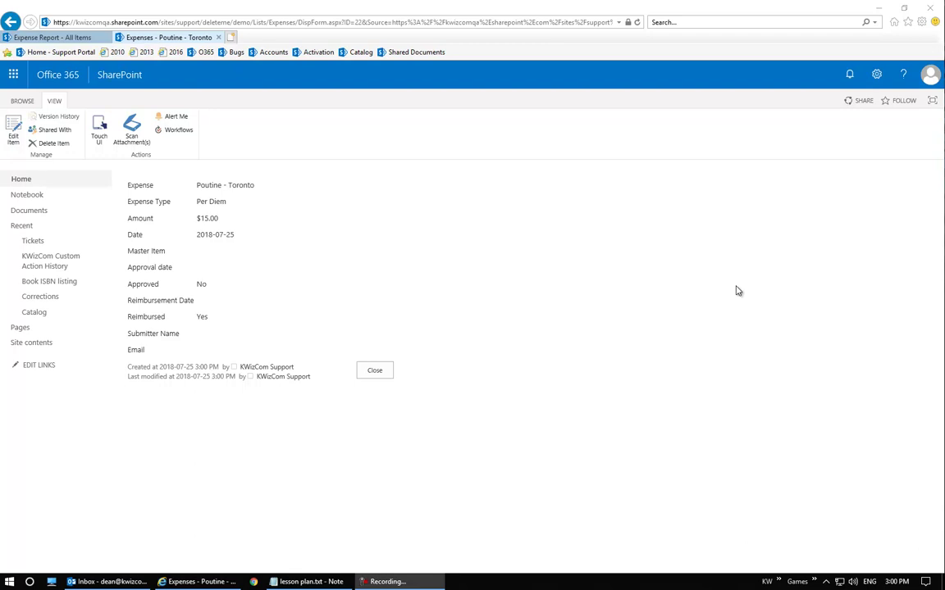
drag(123, 333, 195, 346)
click(244, 335)
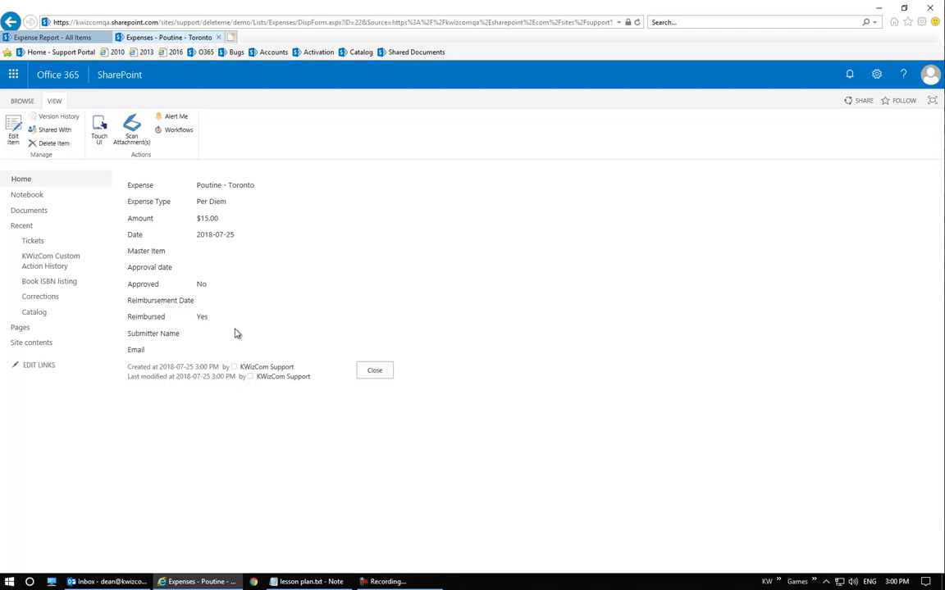
click(365, 370)
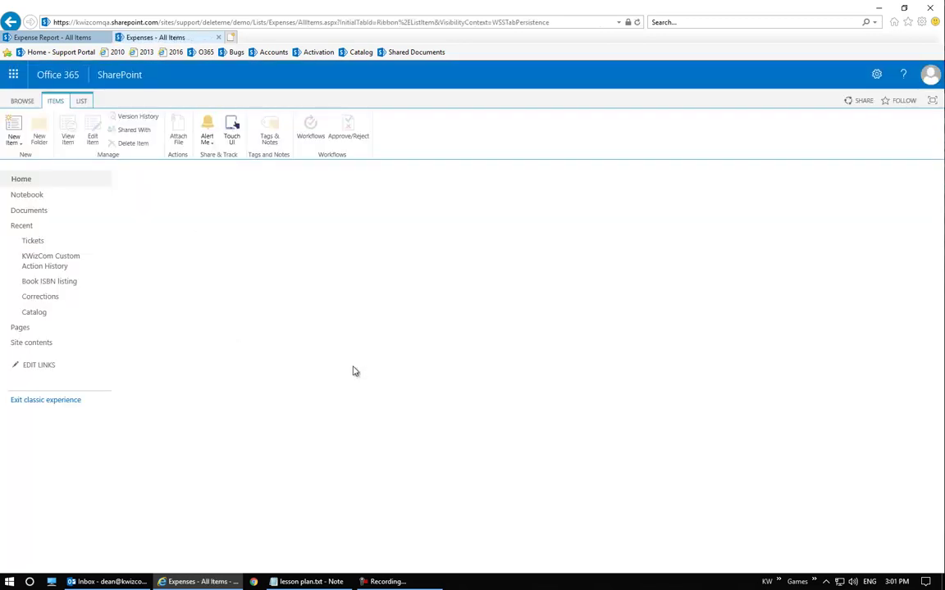
Open KWizCom Forms from the Expenses LIST ribbon and go to its Activities settings
click(81, 100)
click(800, 128)
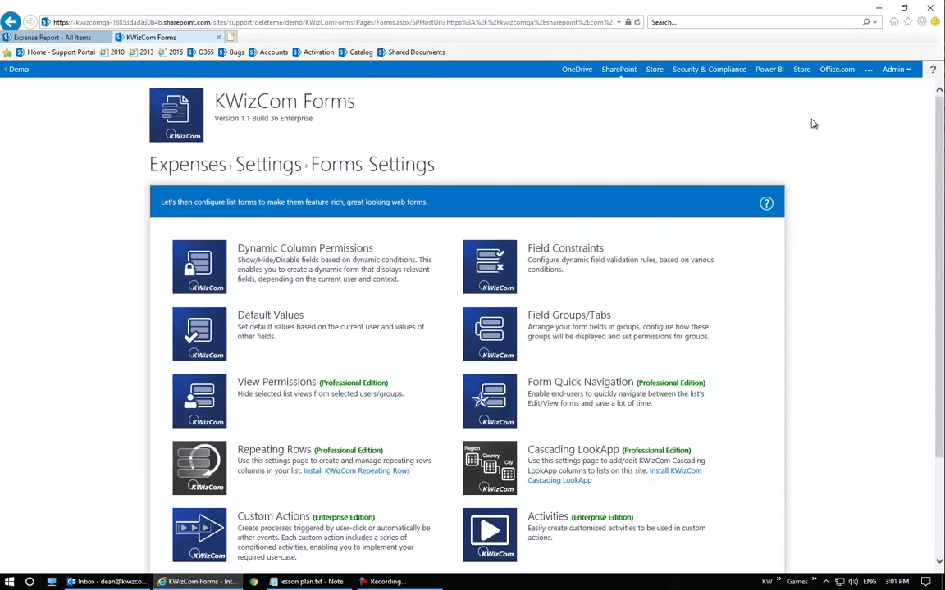
scroll(238, 301, down, 3)
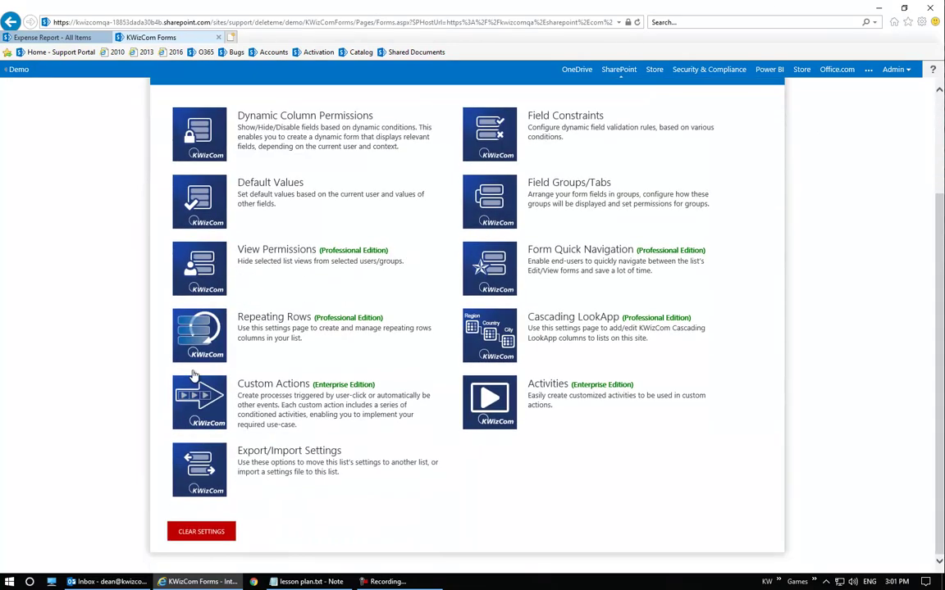
click(489, 423)
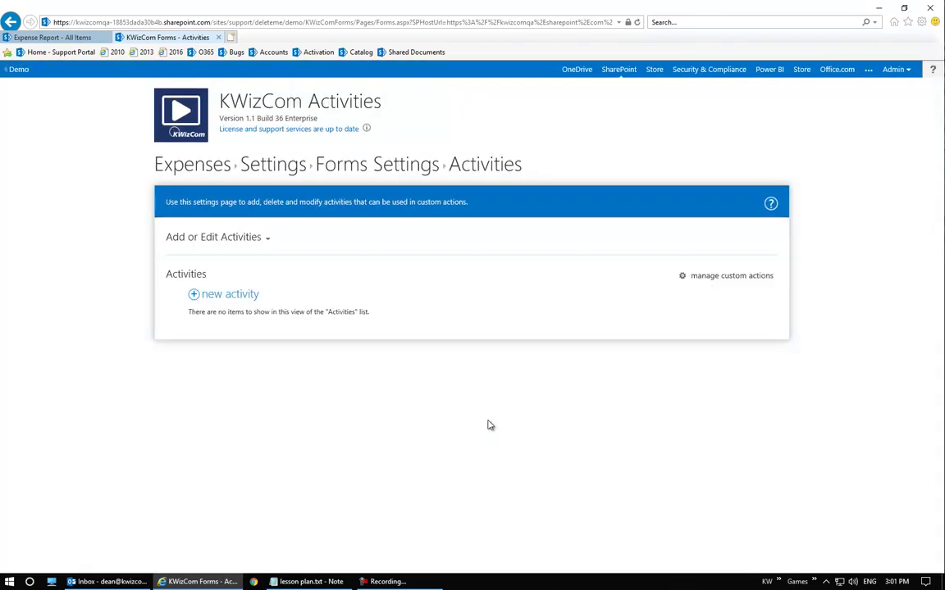
Create a new activity of type Get Column Value
click(238, 295)
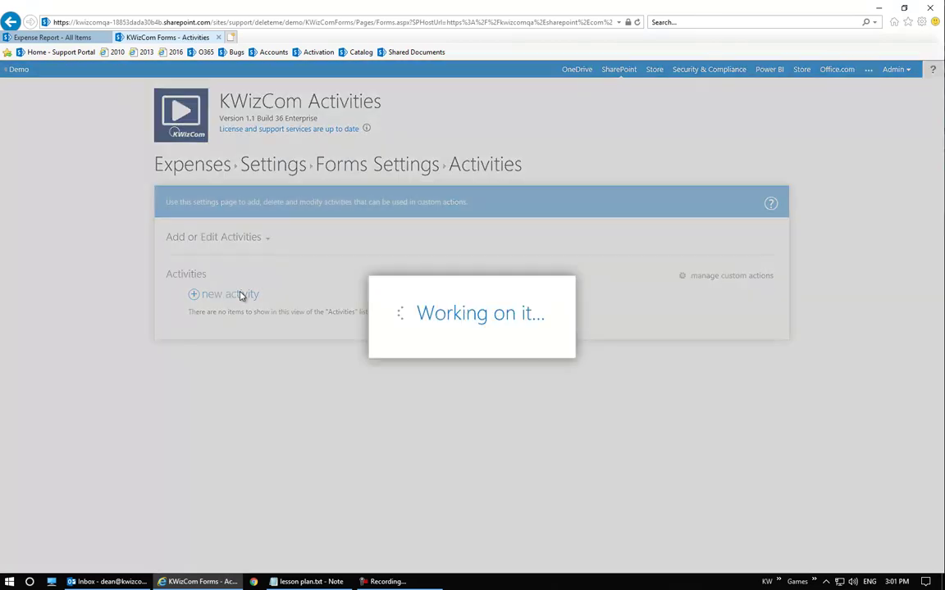
click(68, 38)
click(161, 37)
click(67, 39)
click(140, 38)
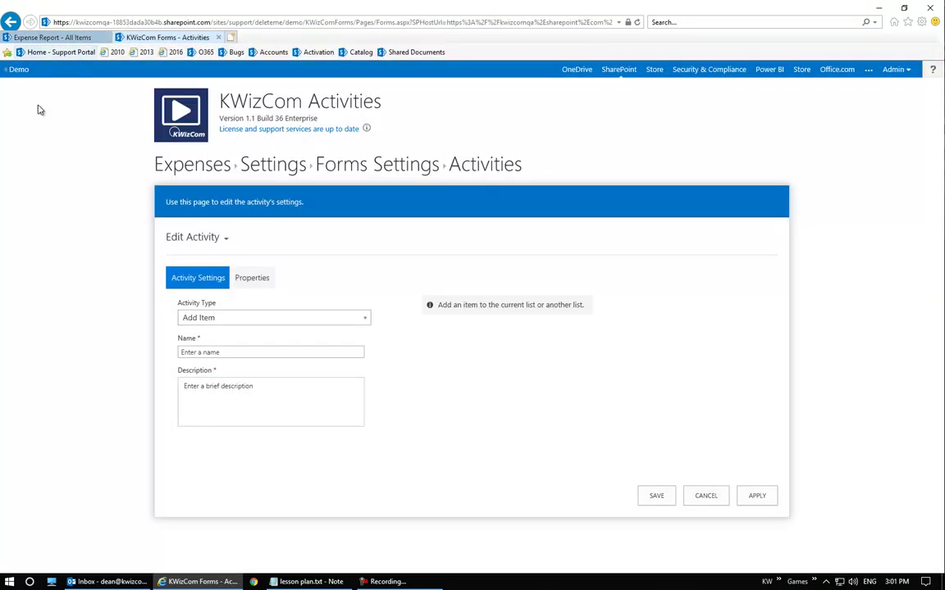
click(229, 319)
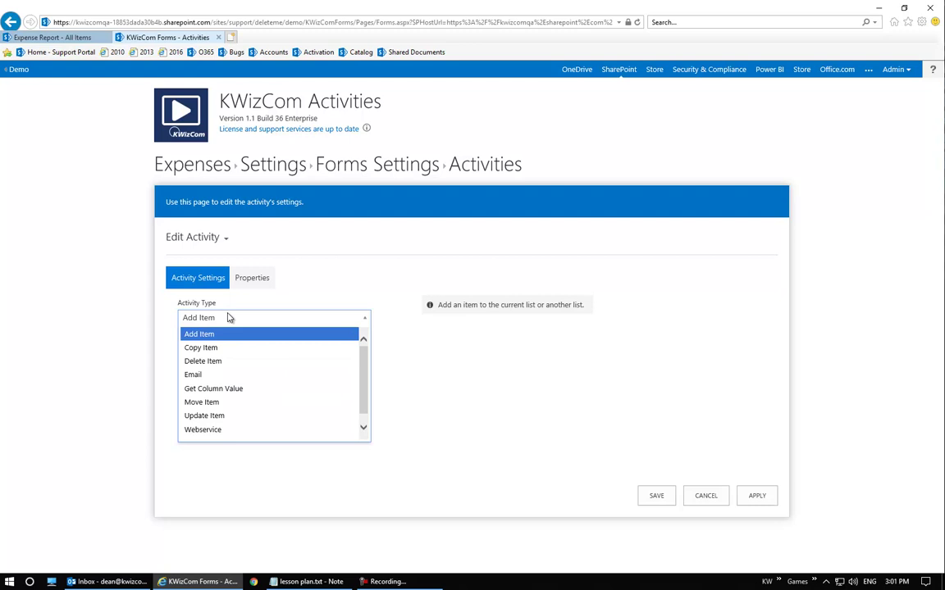
click(231, 391)
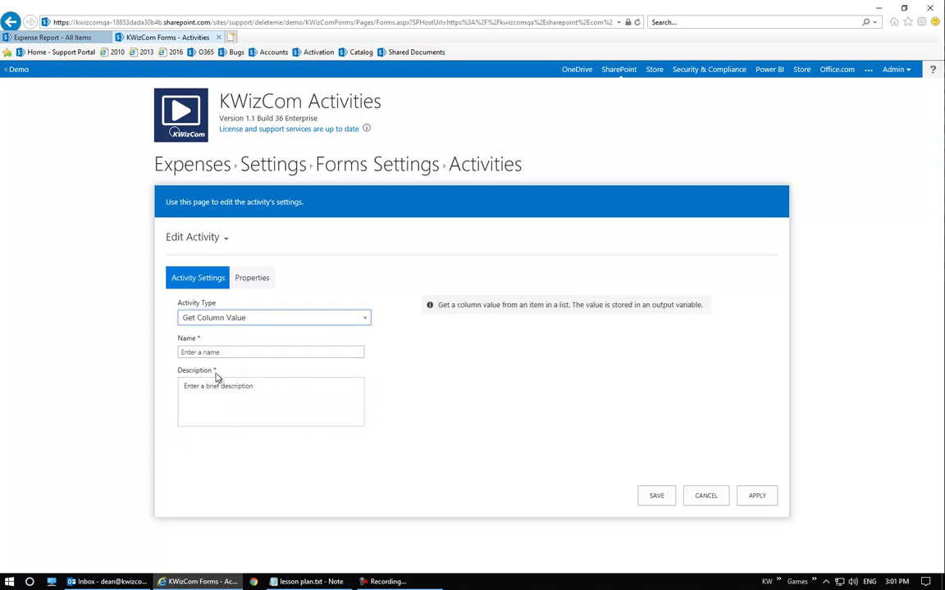
Set the activity's name and description to 'Get submitter'
click(293, 352)
text(Get user)
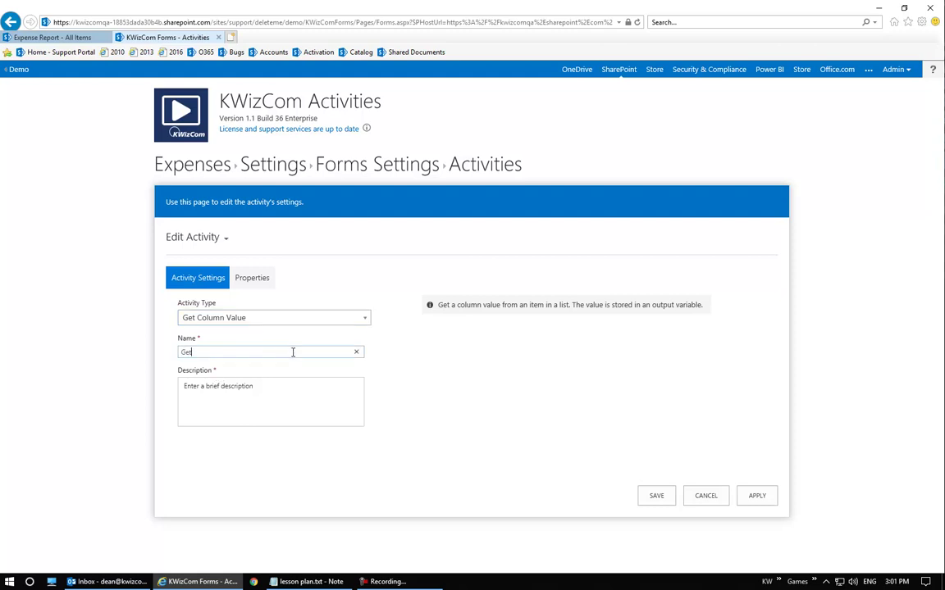
key(Tab)
text(Get user)
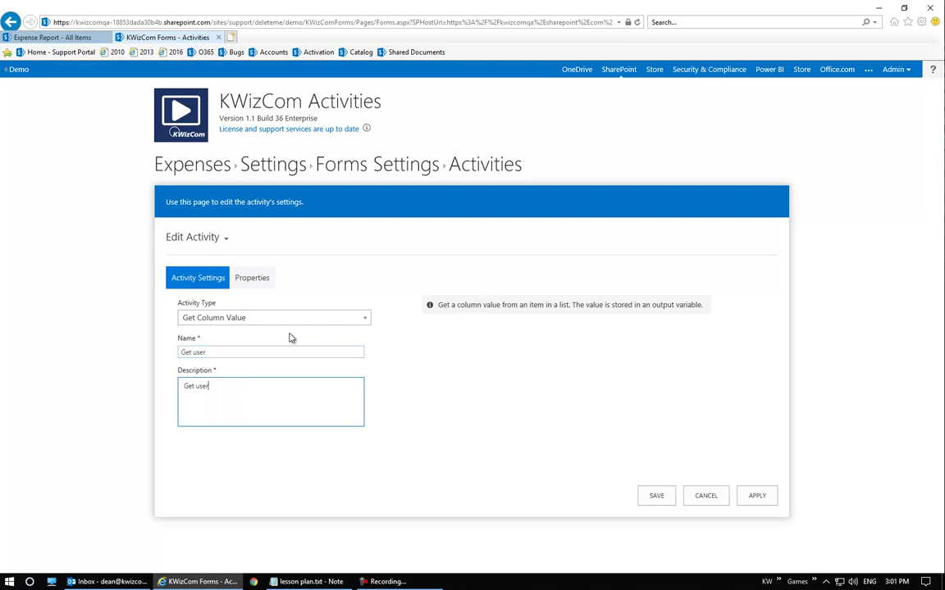
double_click(197, 352)
text(submitter)
key(Tab)
key(BackSpace)
key(BackSpace)
key(BackSpace)
key(BackSpace)
text(submitter)
key(Tab)
click(267, 276)
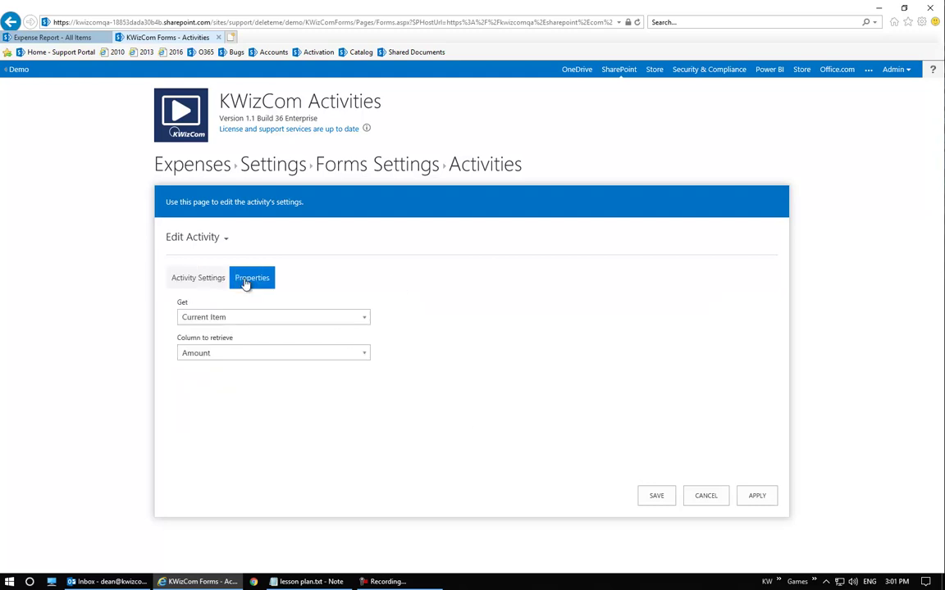
Make the activity get Other Item from the Expense Report list on [Current Site]
click(272, 319)
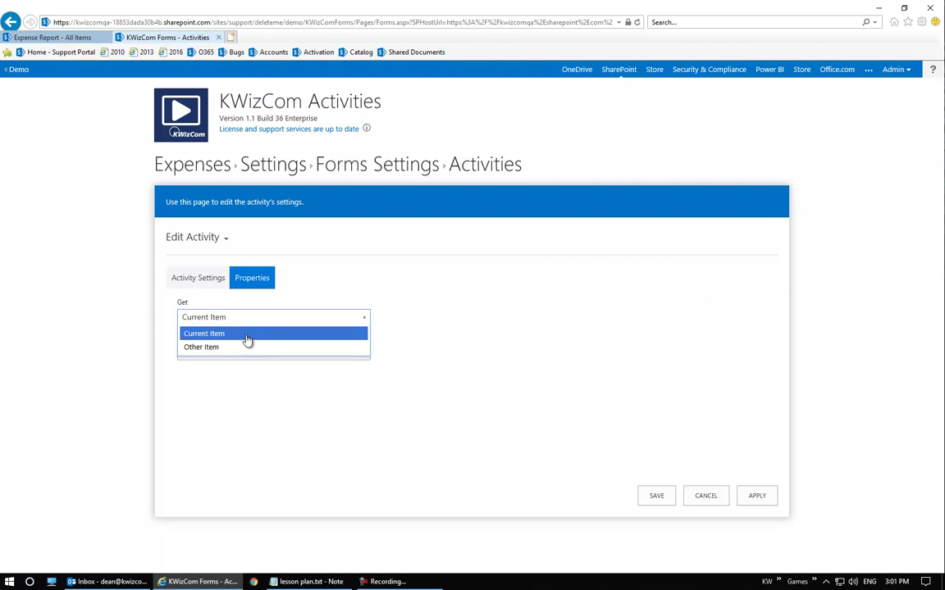
click(259, 349)
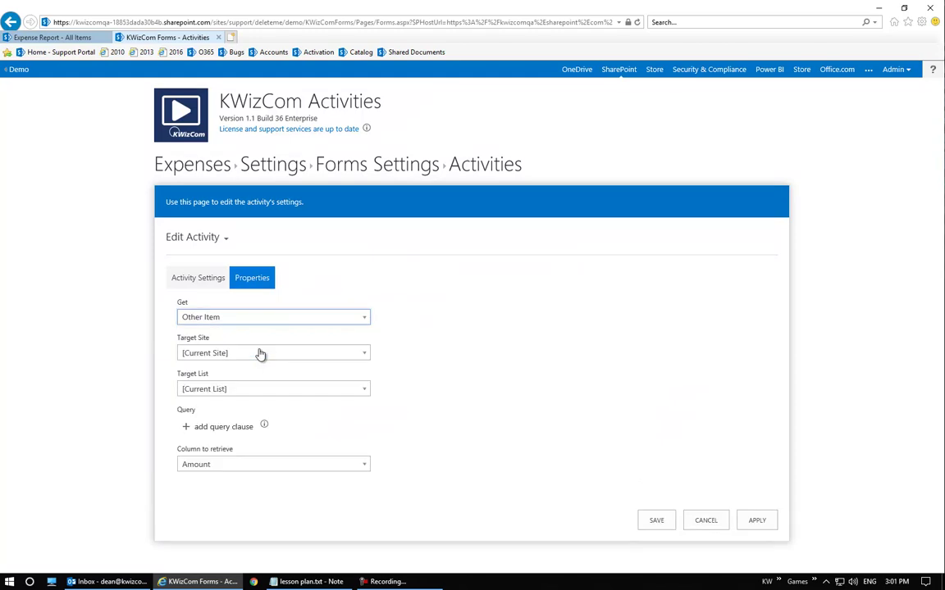
click(264, 354)
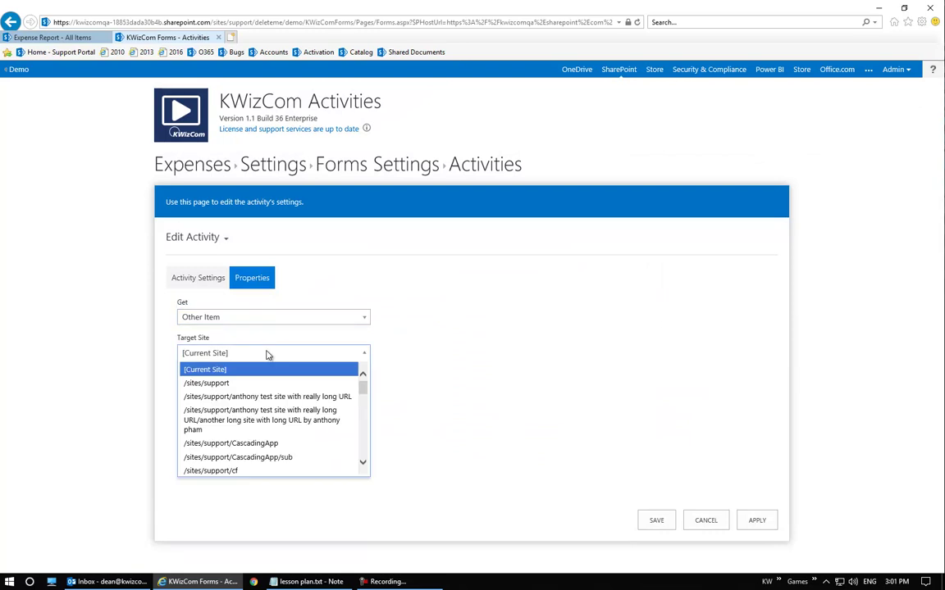
click(543, 346)
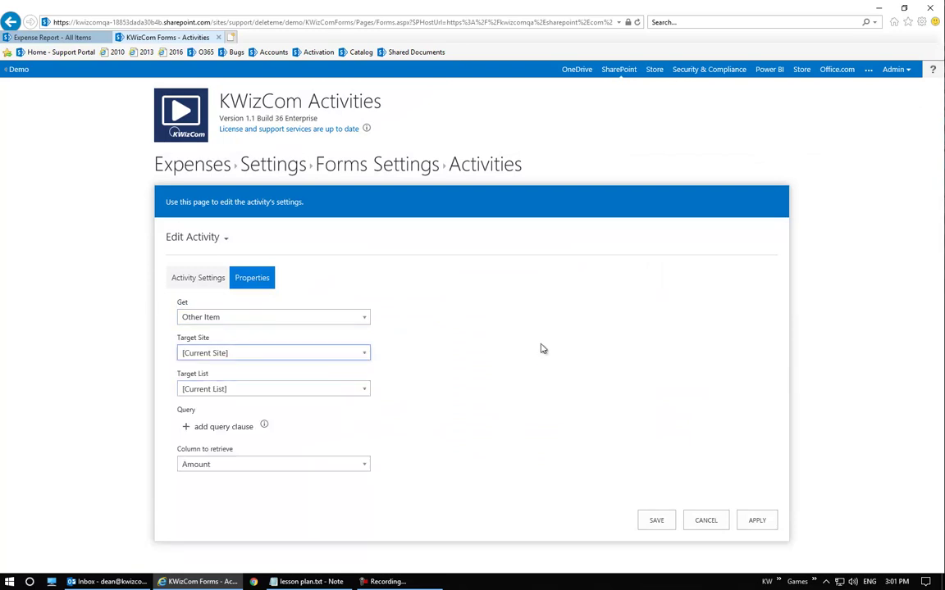
click(247, 391)
scroll(270, 455, down, 3)
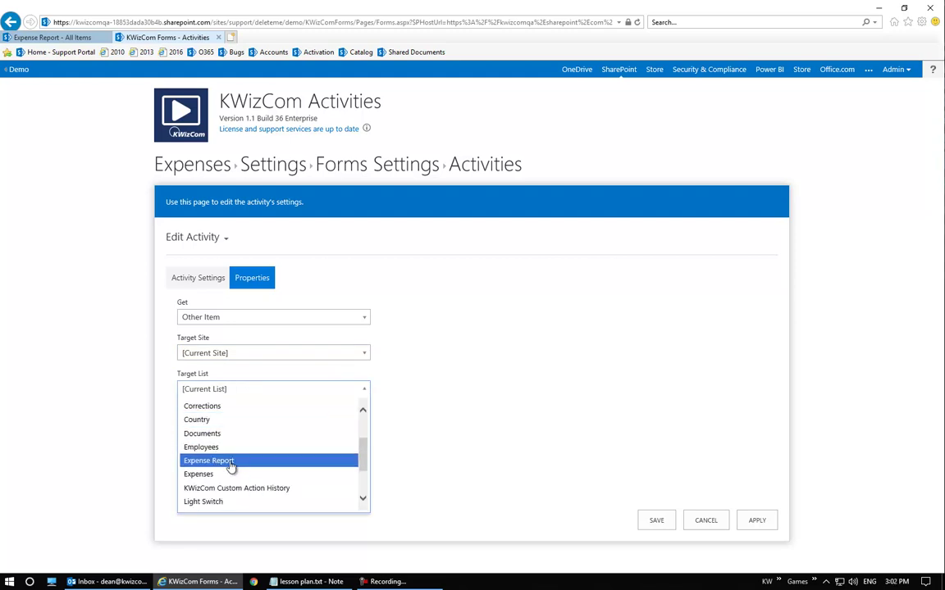
click(231, 464)
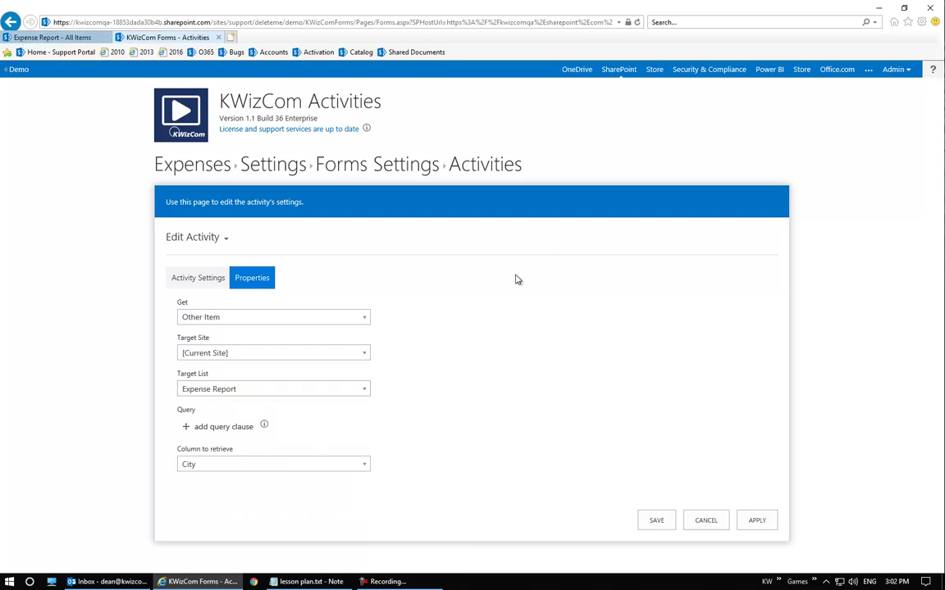
Add a query clause filtering on the Title column
click(236, 434)
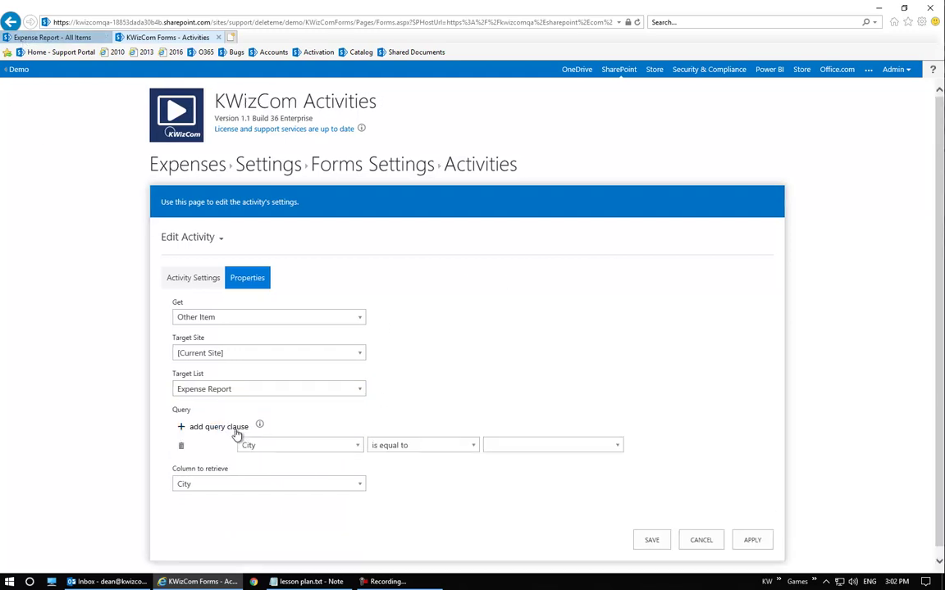
click(326, 448)
click(326, 449)
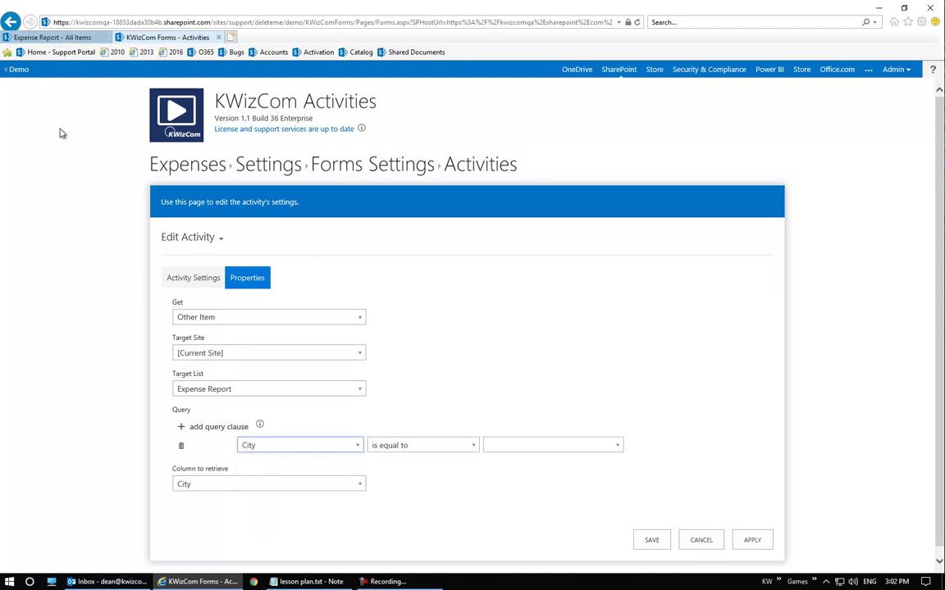
click(69, 42)
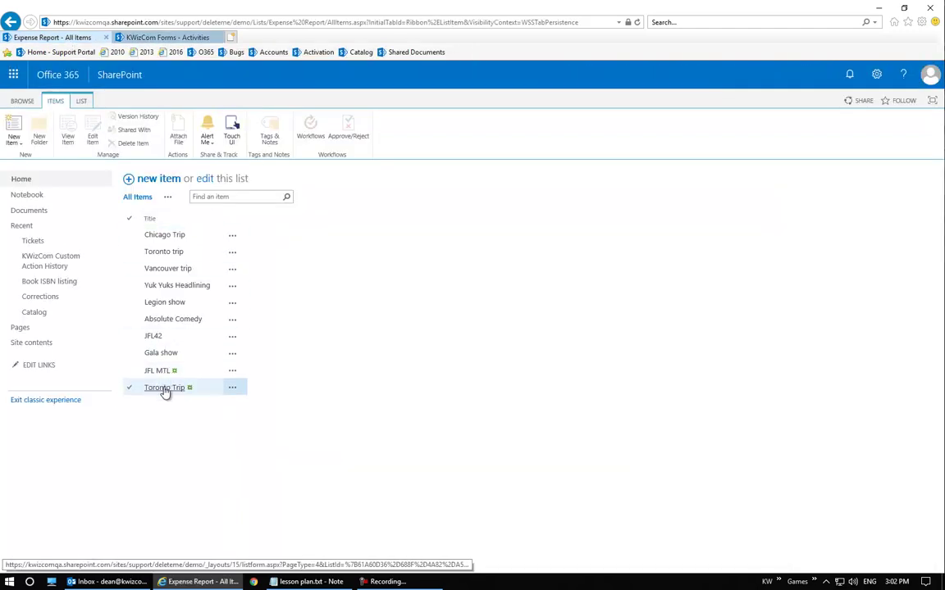
click(189, 36)
click(287, 447)
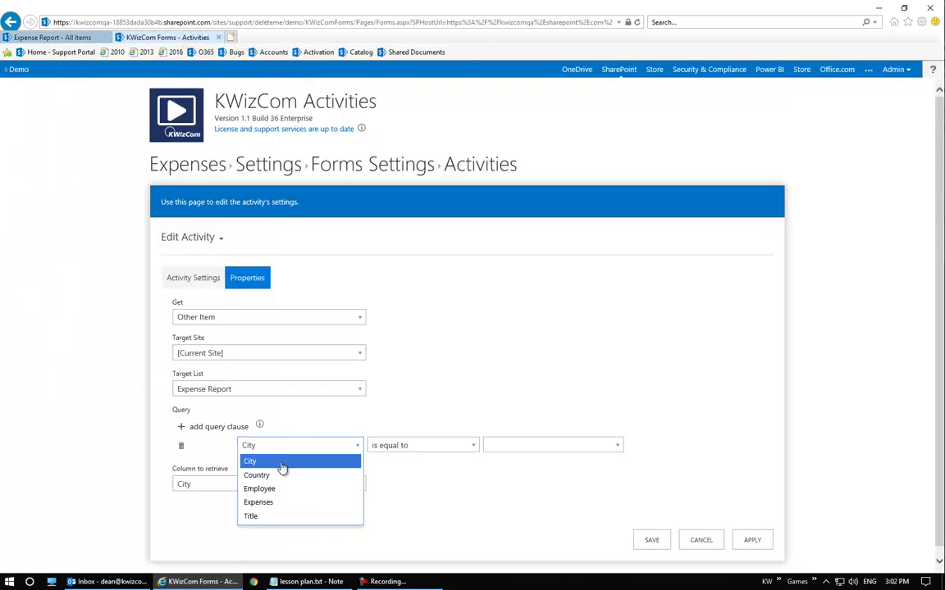
click(276, 516)
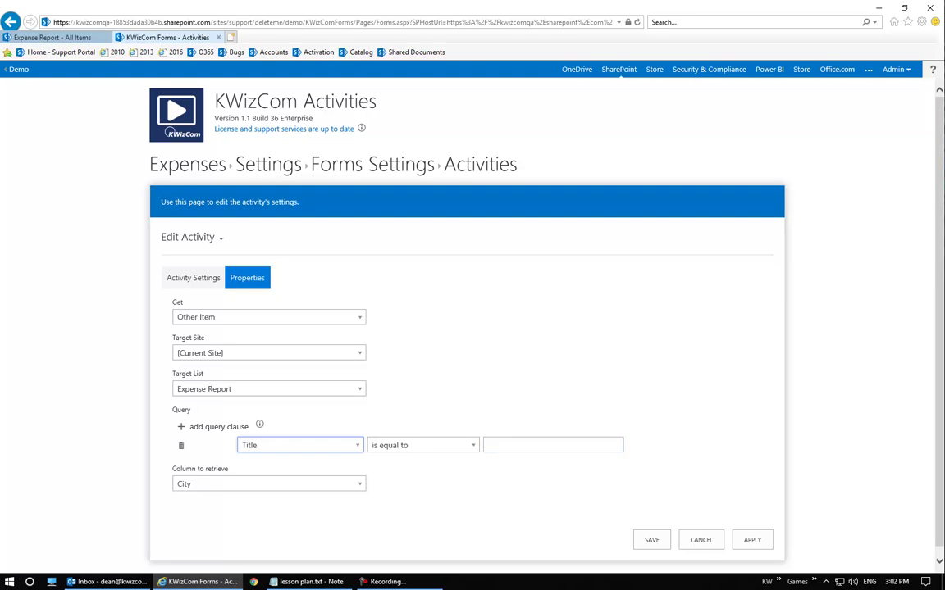
Open Expenses in a new tab and check the Gas - Toronto item's Master Item field
right_click(152, 161)
click(191, 169)
click(300, 38)
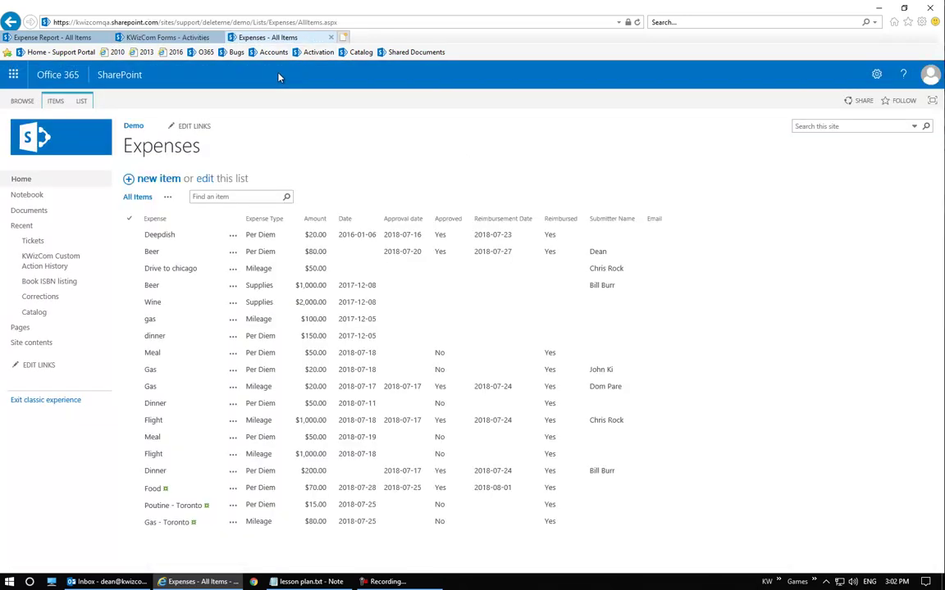
click(181, 525)
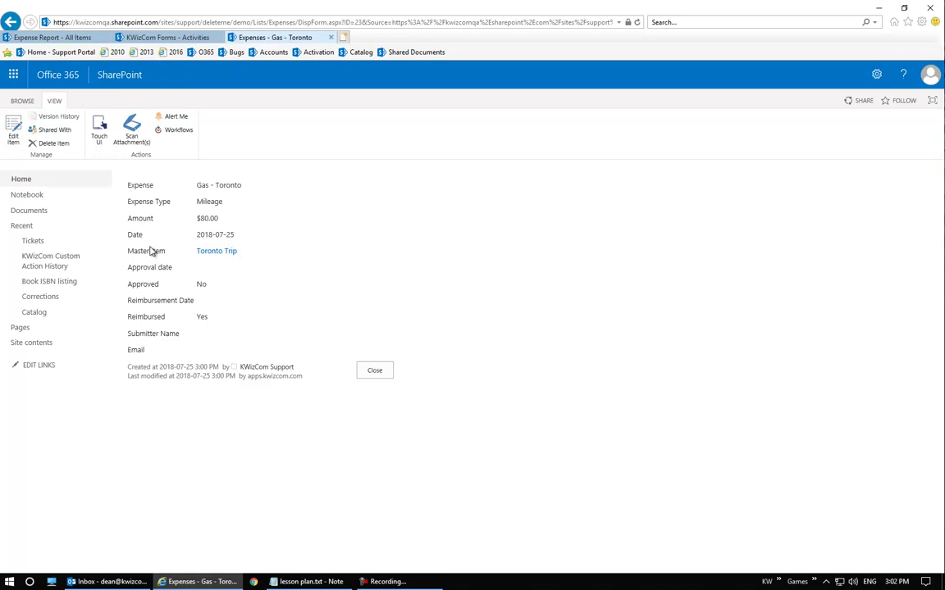
drag(128, 251, 169, 249)
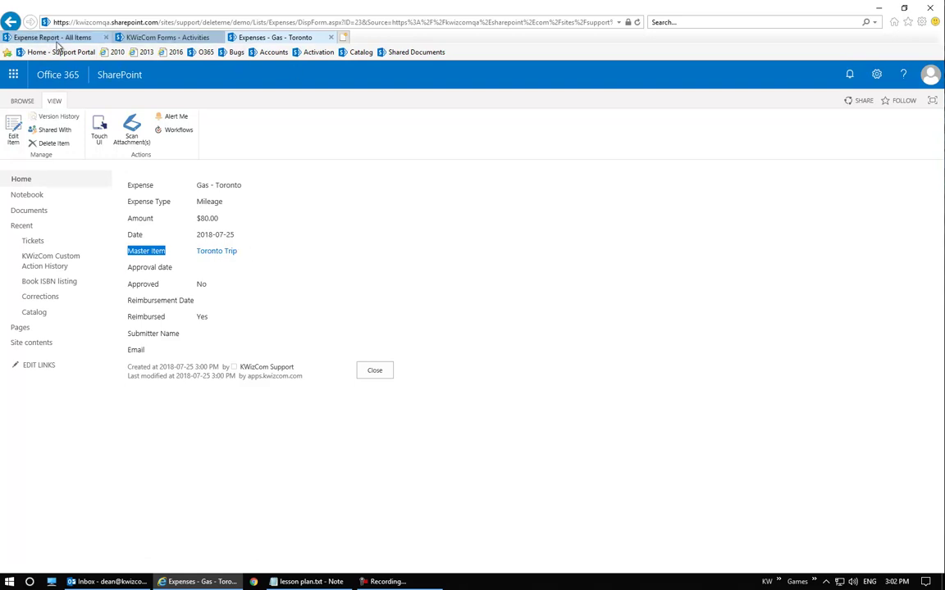
click(52, 38)
Set Column to retrieve to Employee and save the Get submitter activity
click(144, 38)
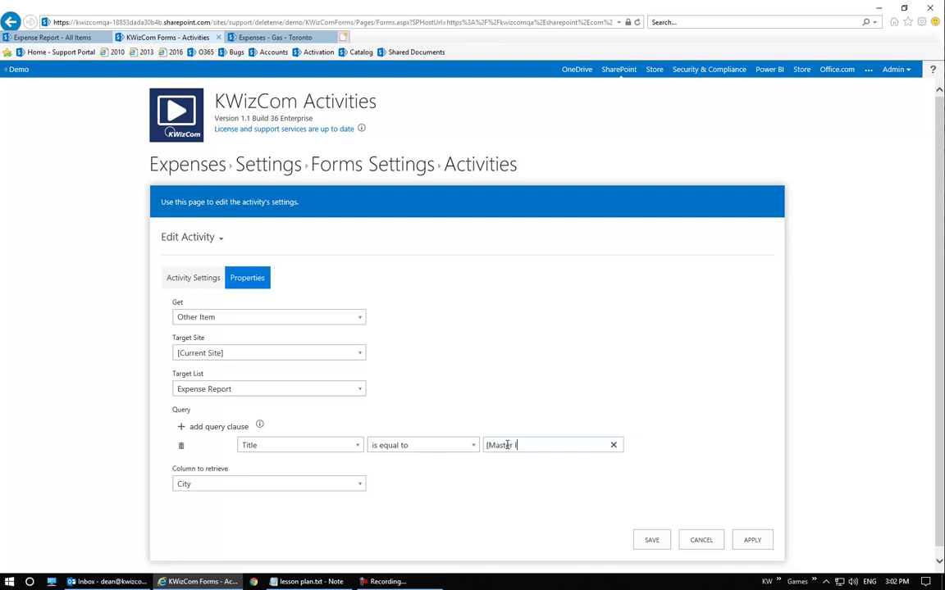
click(243, 485)
click(228, 527)
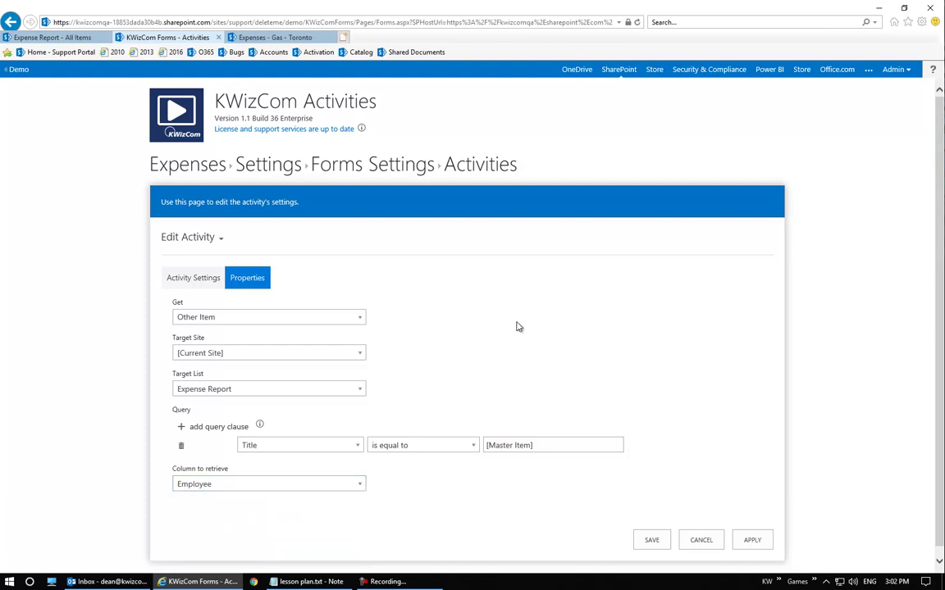
click(656, 541)
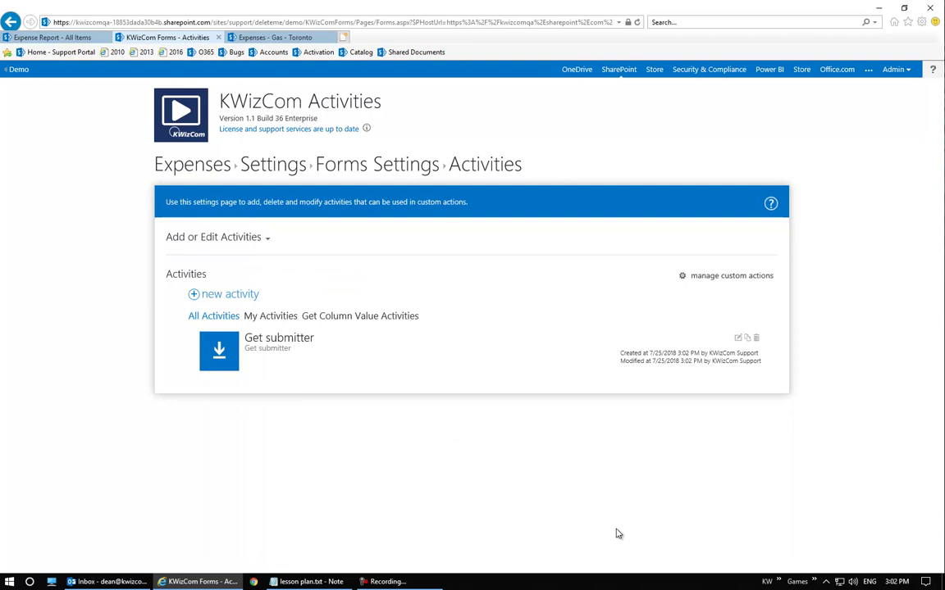
Create a new Update Item activity named 'Update submitter'
click(237, 297)
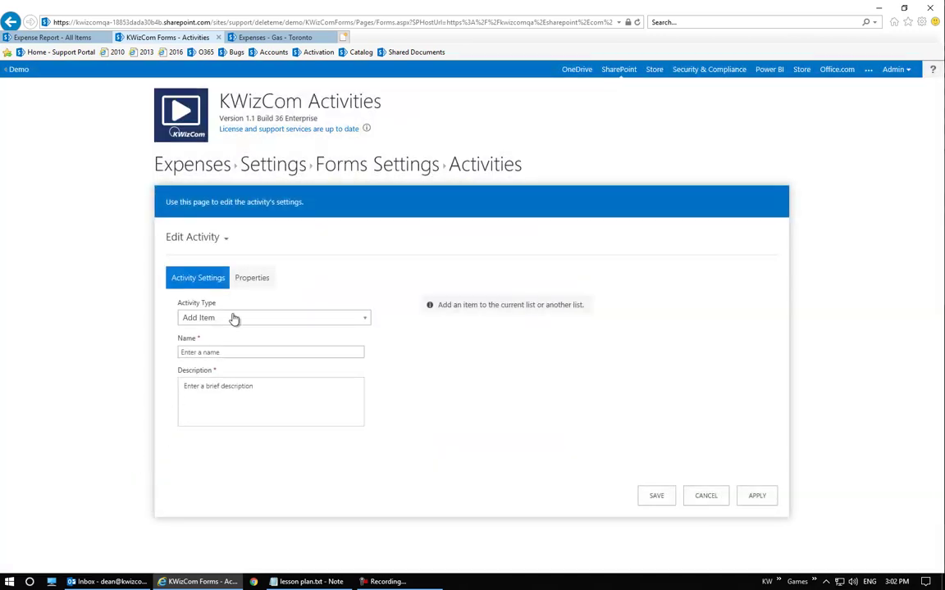
click(233, 318)
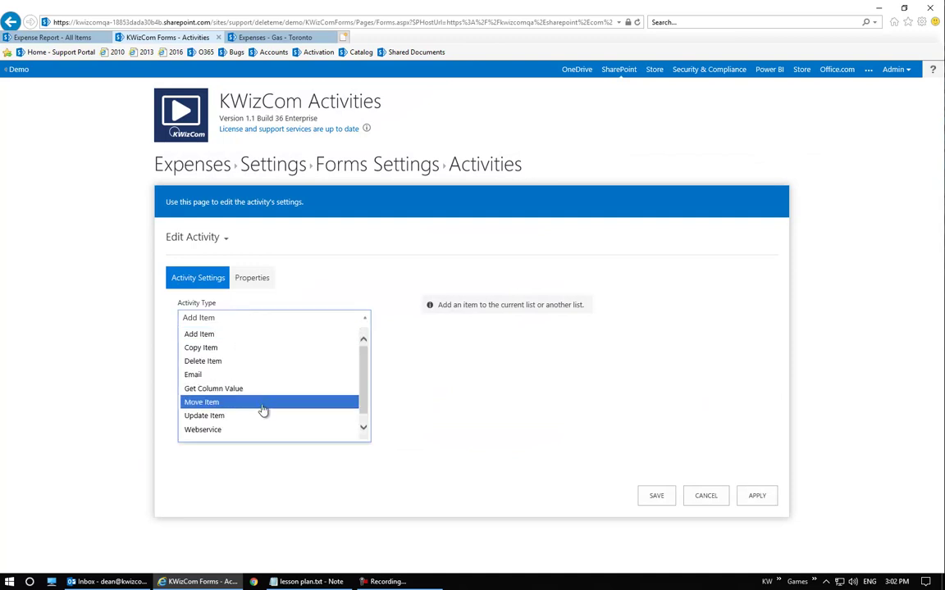
click(246, 416)
click(251, 351)
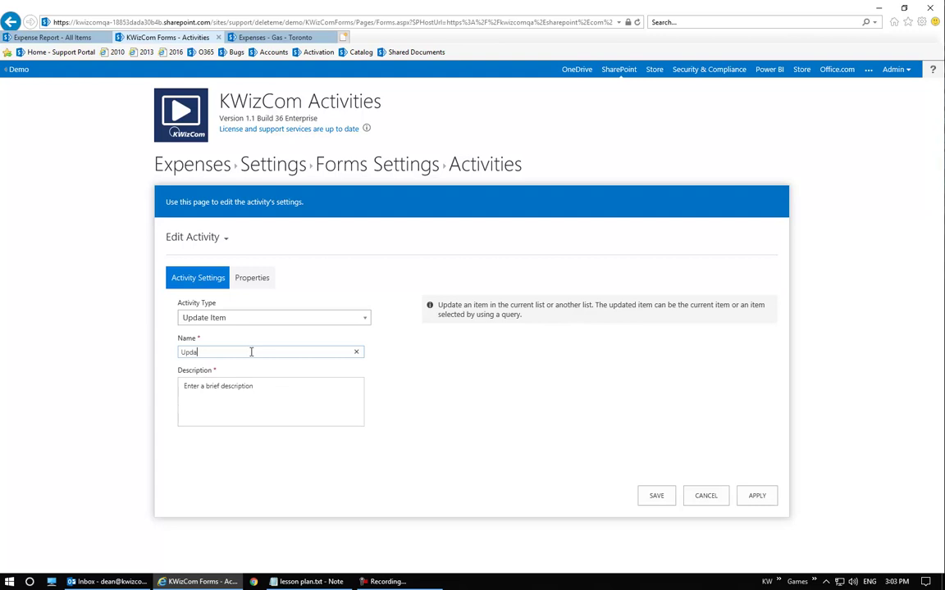
text(Update submitter)
key(Tab)
text(U)
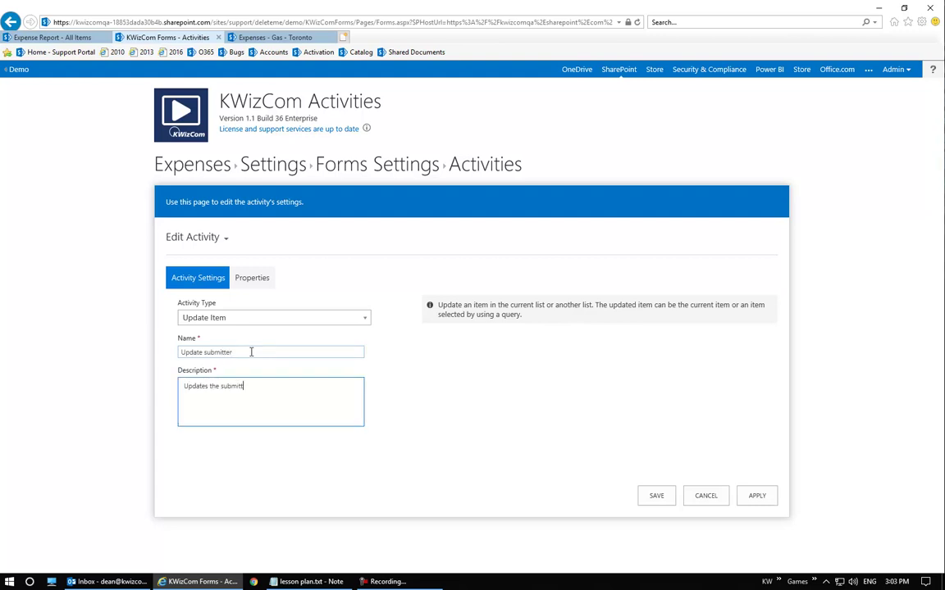
Have it update the current item's Submitter Name field to [%variable1], then save the activity
click(252, 278)
click(295, 318)
click(261, 341)
click(209, 354)
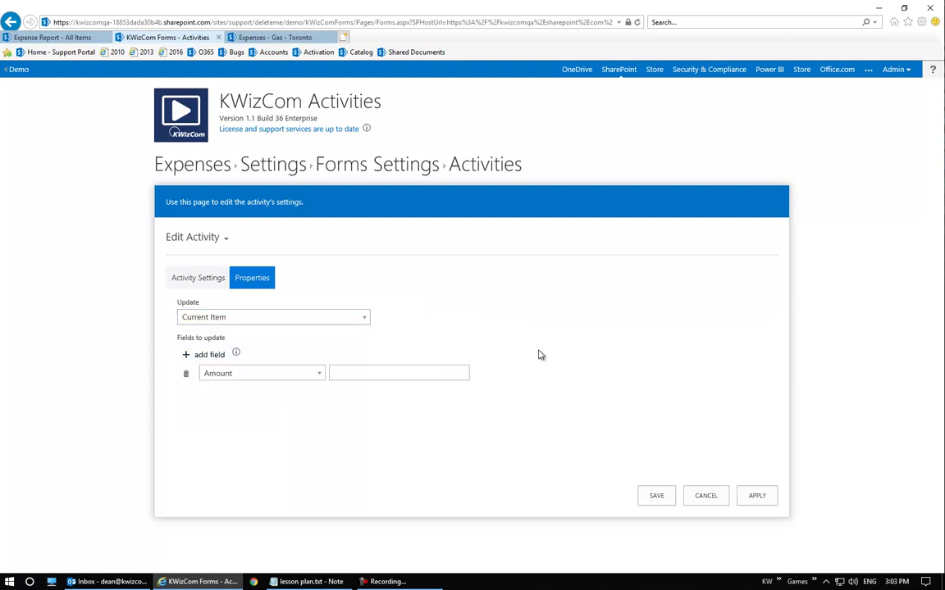
click(240, 374)
scroll(262, 474, down, 1)
scroll(262, 474, up, 1)
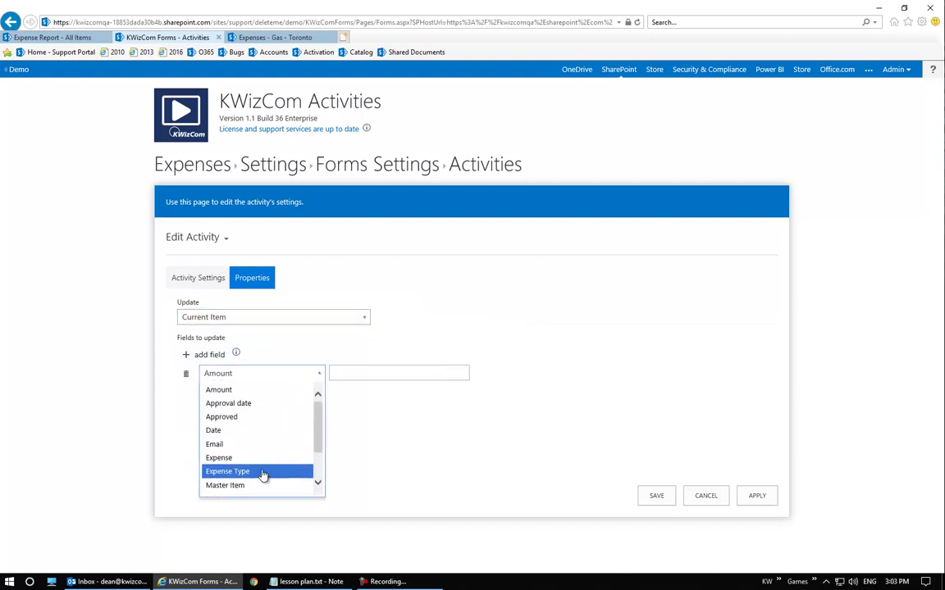
scroll(252, 447, down, 1)
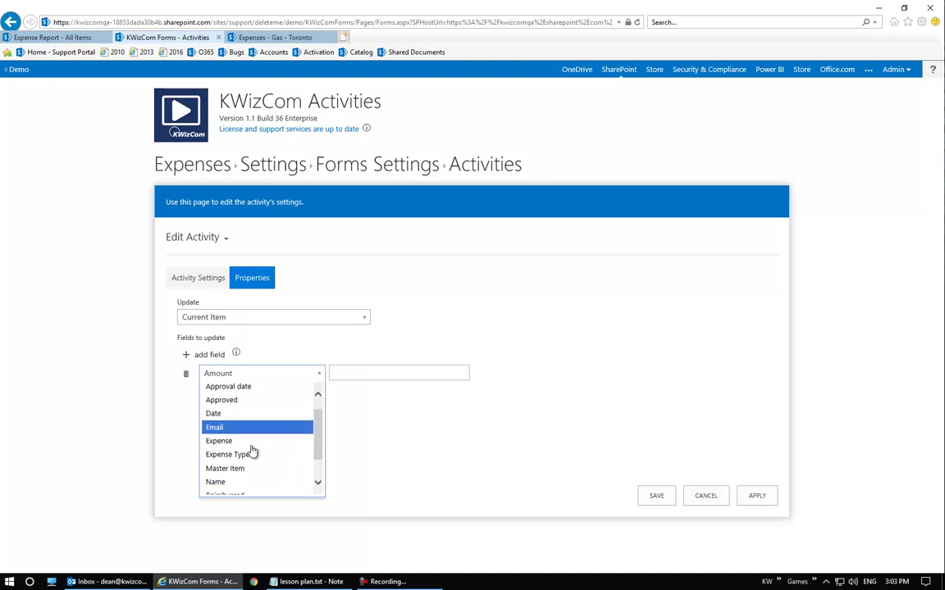
scroll(249, 444, down, 3)
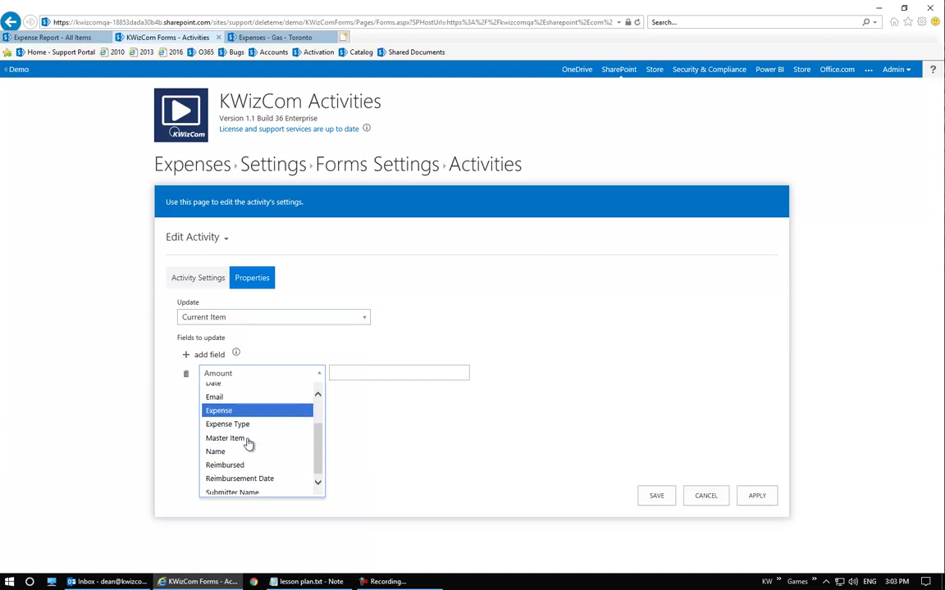
click(249, 488)
click(371, 373)
text([fieldname])
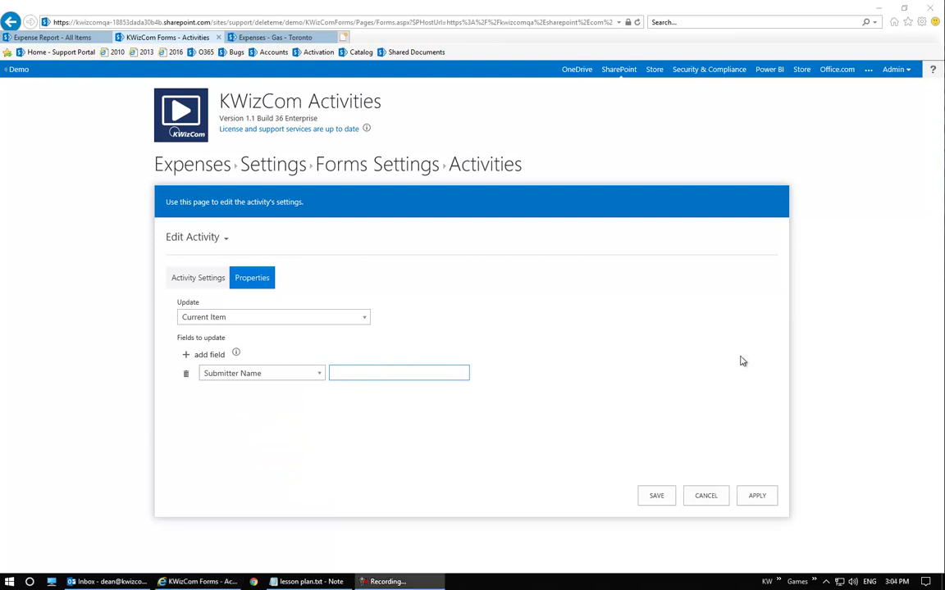
click(448, 374)
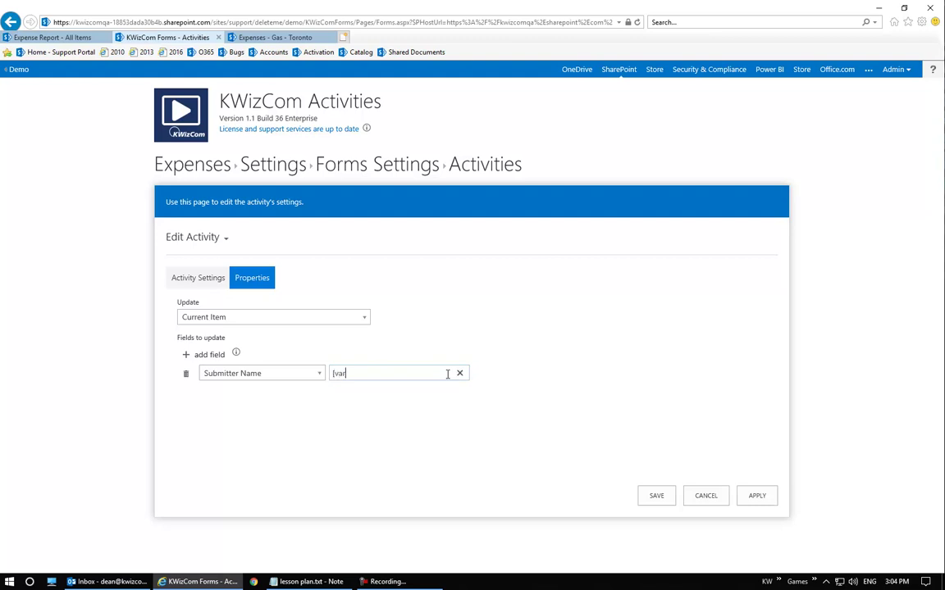
key(BackSpace)
key(BackSpace)
key(BackSpace)
key(BackSpace)
key(BackSpace)
click(657, 495)
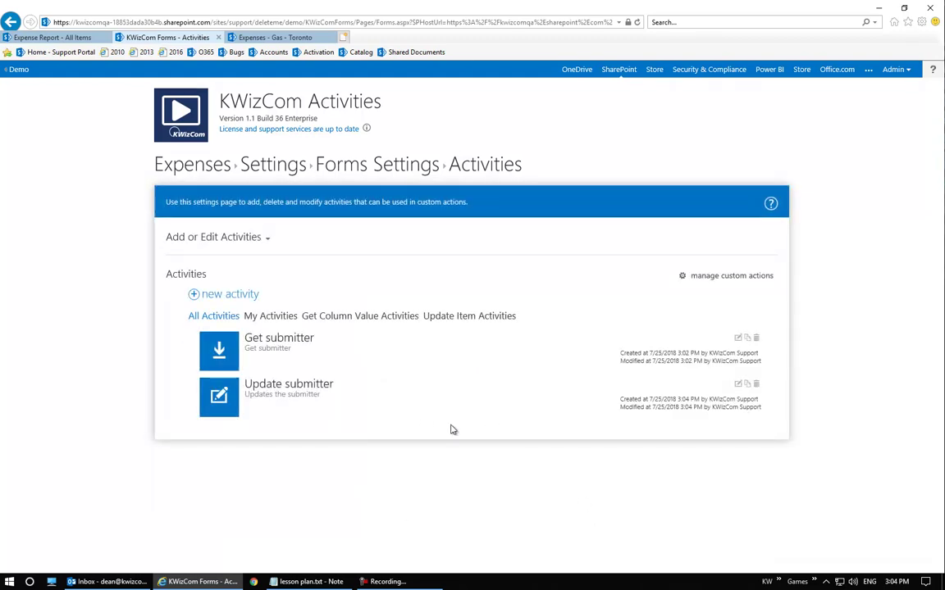
Start a new Ribbon Button Action custom action named 'Get submitter'
click(737, 277)
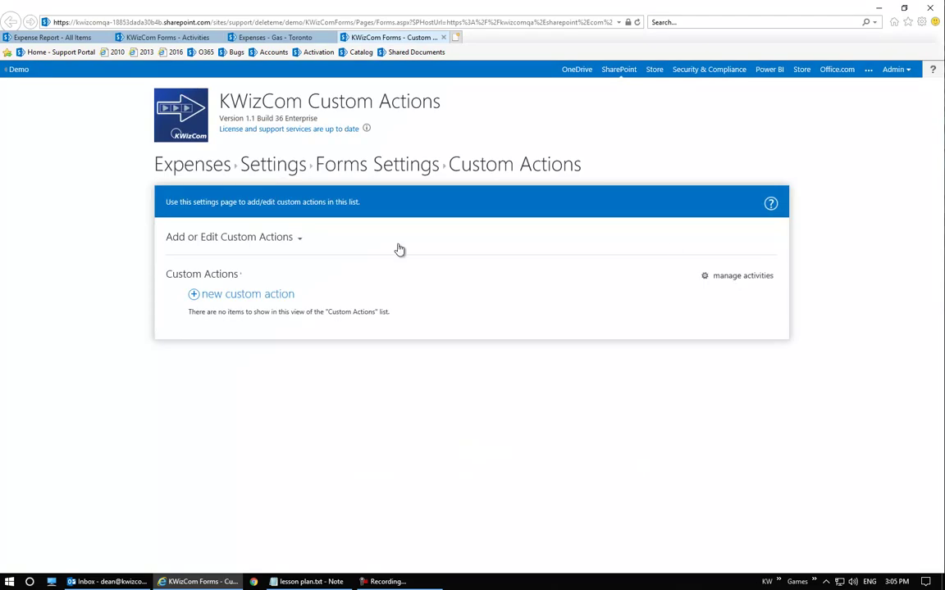
click(260, 296)
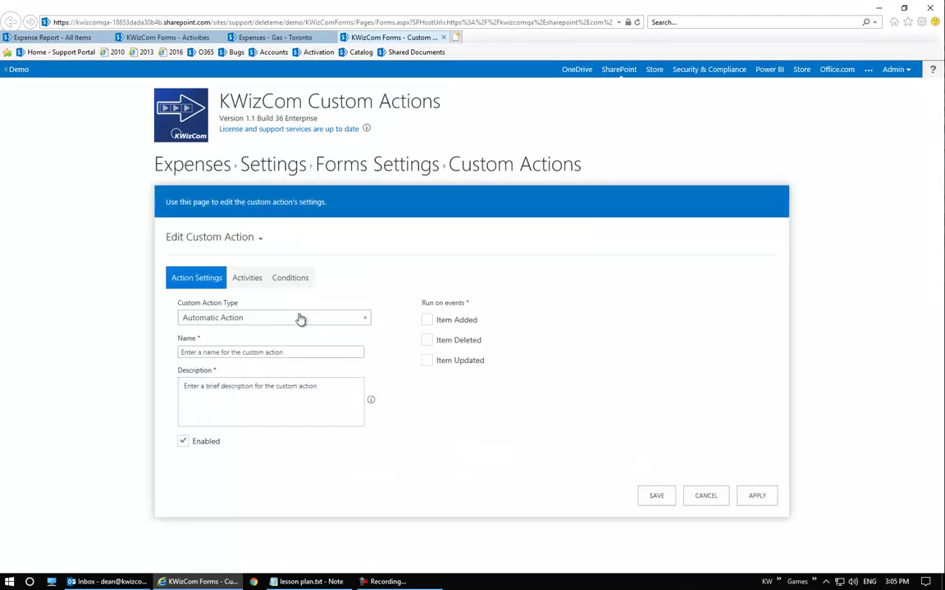
click(278, 320)
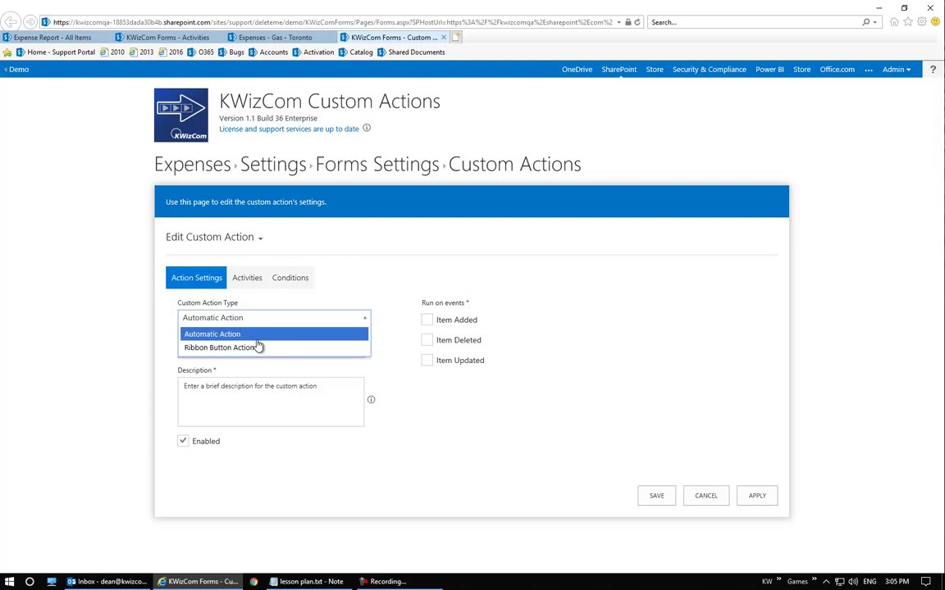
click(258, 347)
click(335, 389)
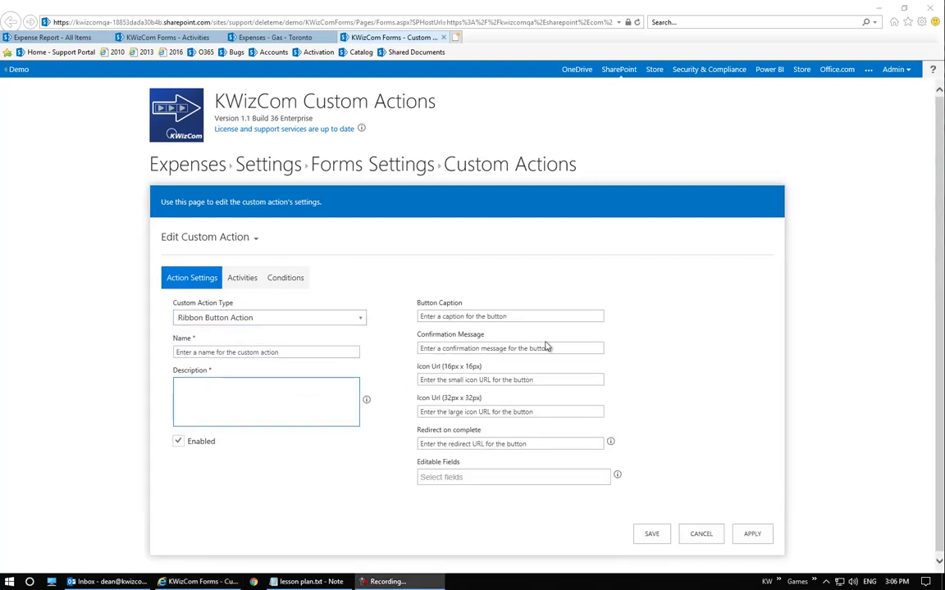
click(263, 351)
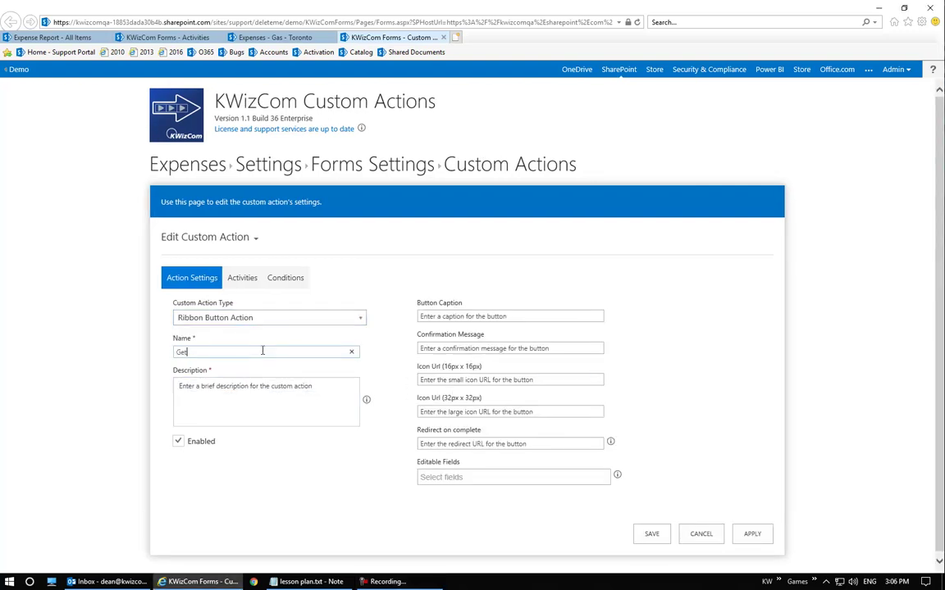
text(Get submitter)
key(Tab)
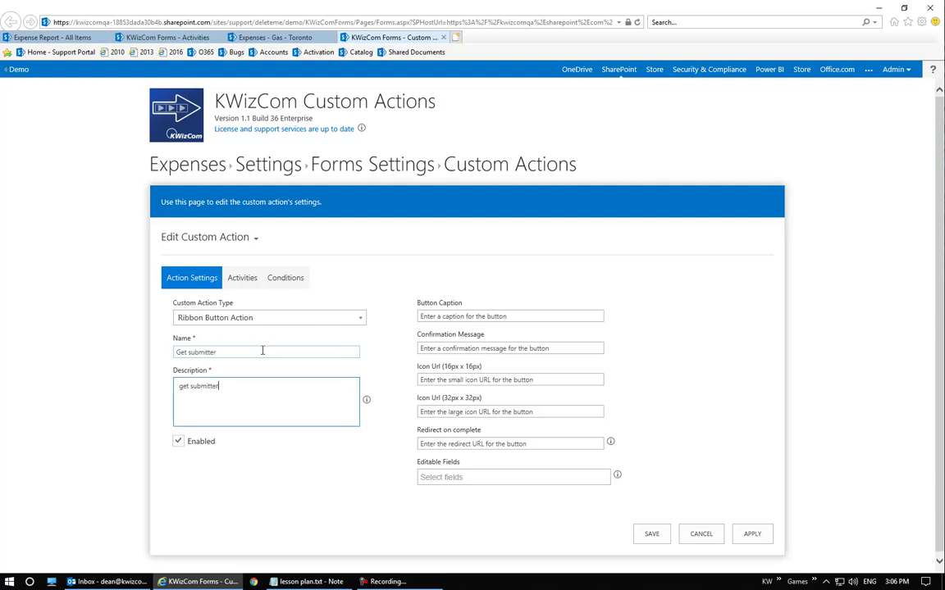
Add the button caption, redirect to [View Item] on completion, save, and return to Expenses
click(584, 313)
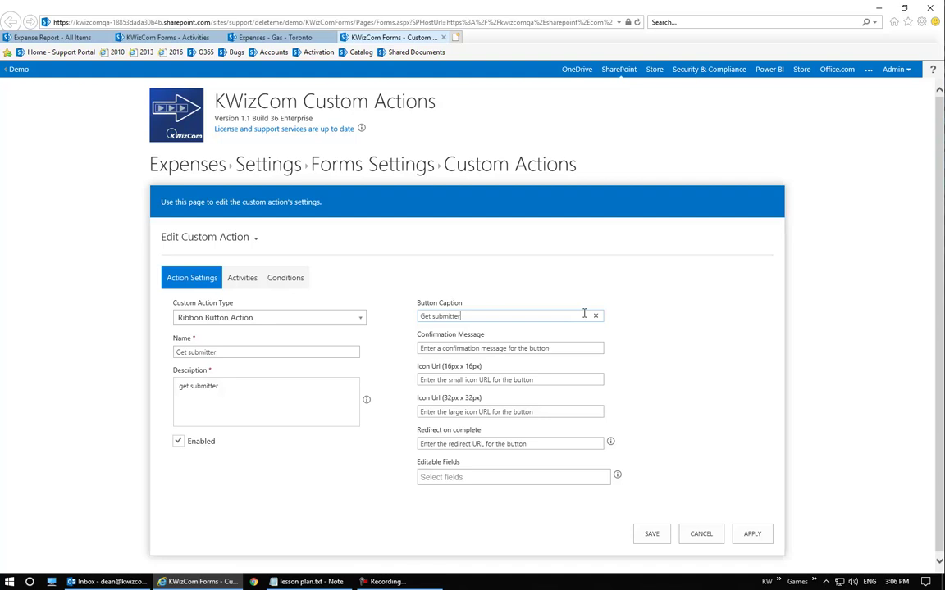
click(512, 443)
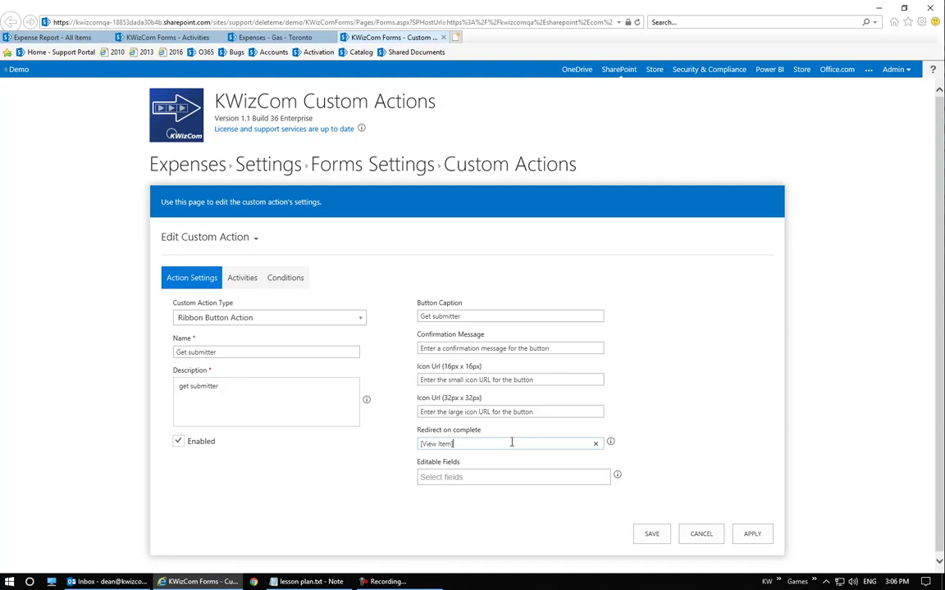
click(657, 534)
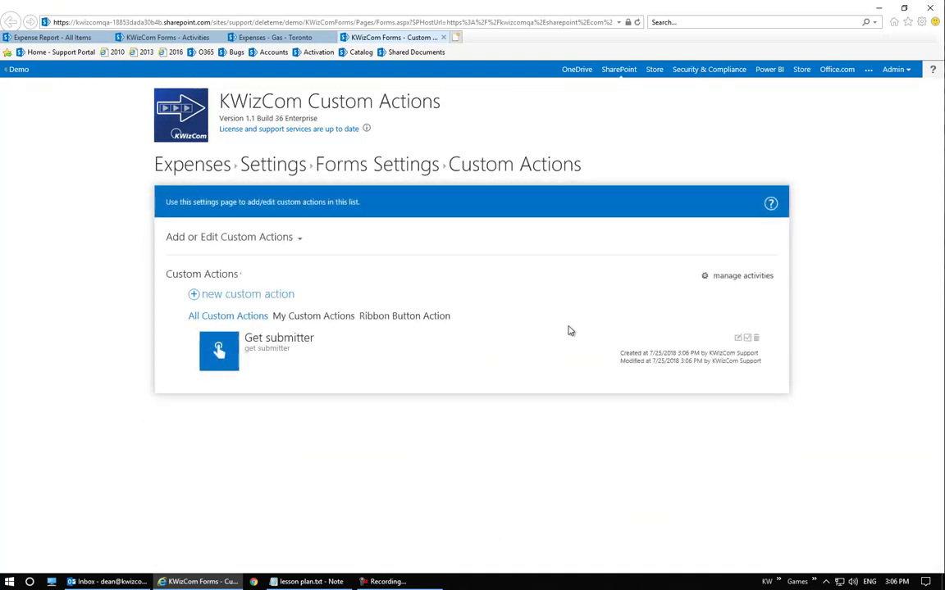
click(206, 169)
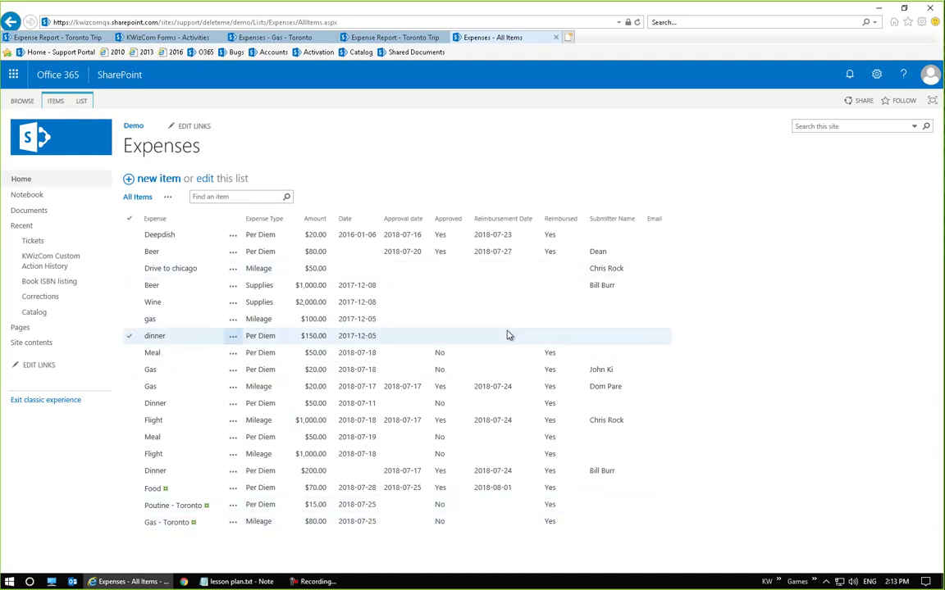
Run Get submitter on the Gas - Toronto expense, then open the Expenses list's KWizCom Forms settings
click(174, 523)
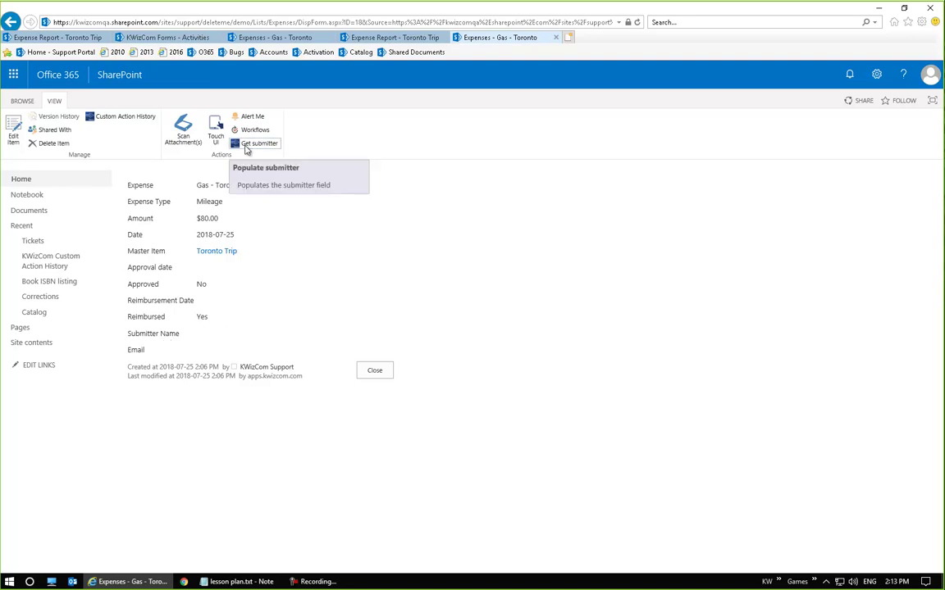
click(243, 143)
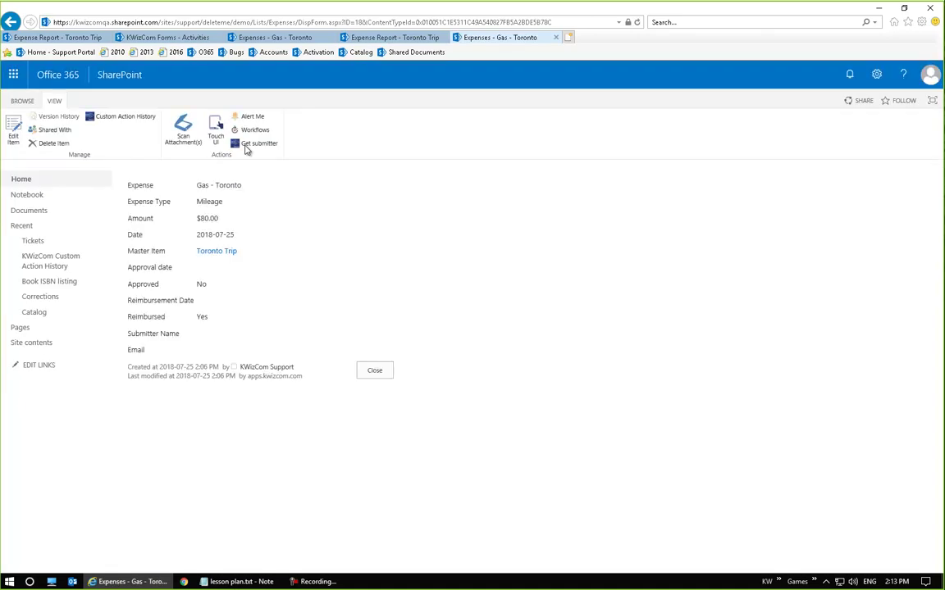
click(383, 375)
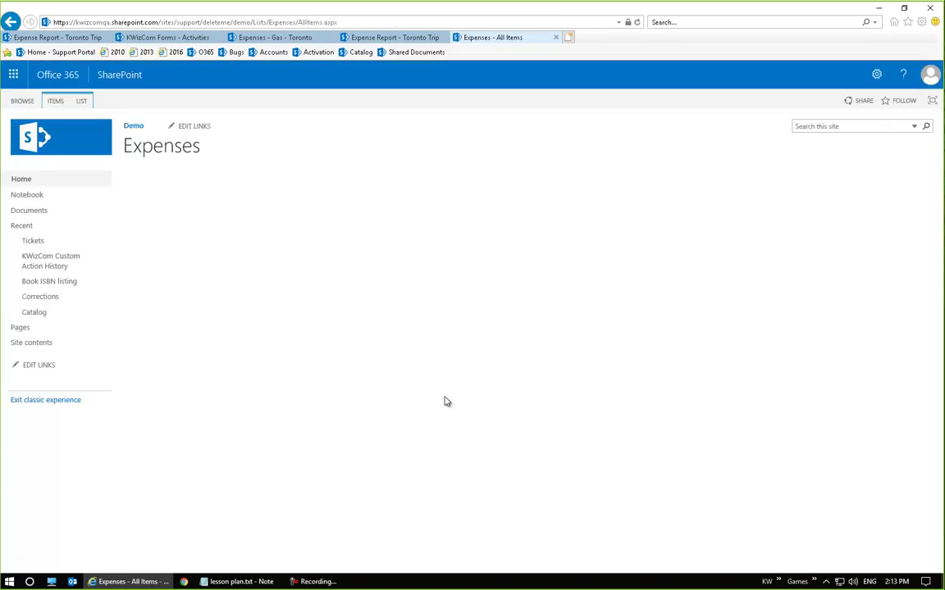
click(83, 101)
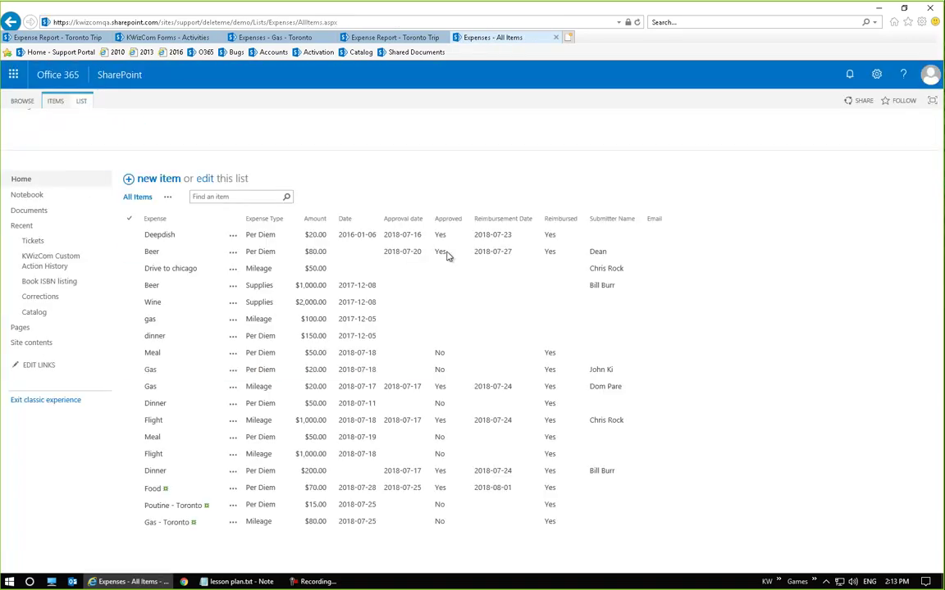
click(767, 127)
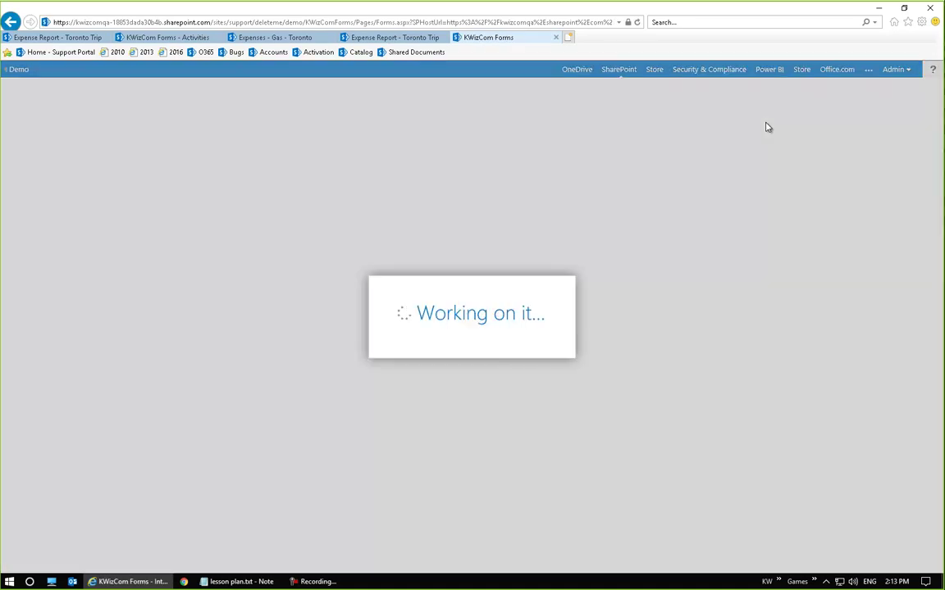
Edit the Populate submitter custom action from Custom Actions and view its Activities tab
scroll(205, 335, down, 2)
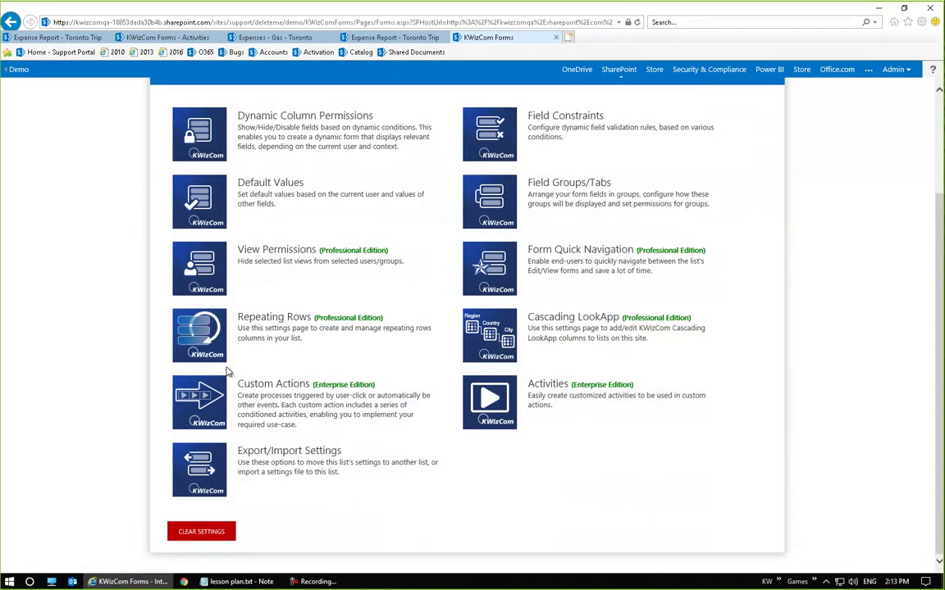
click(197, 401)
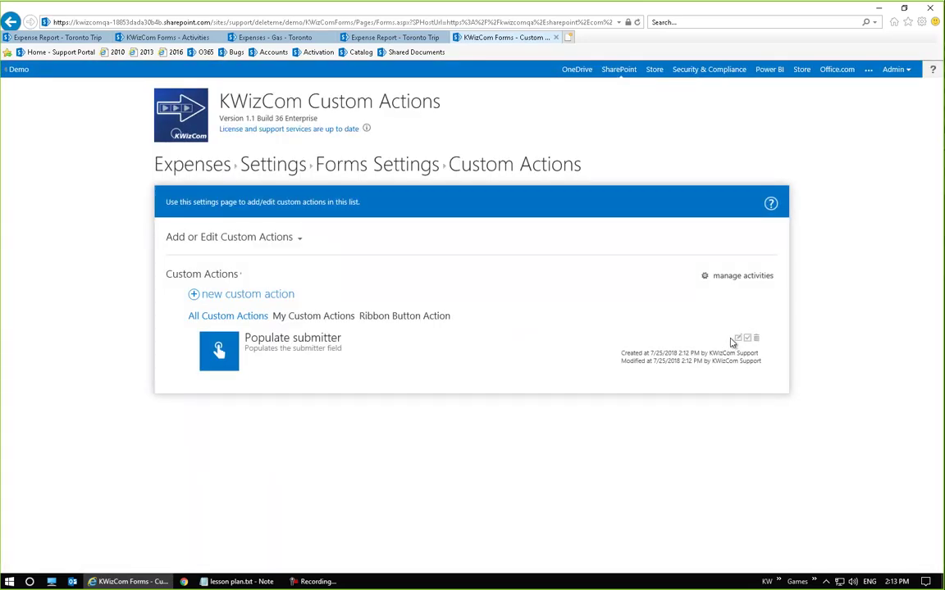
click(738, 339)
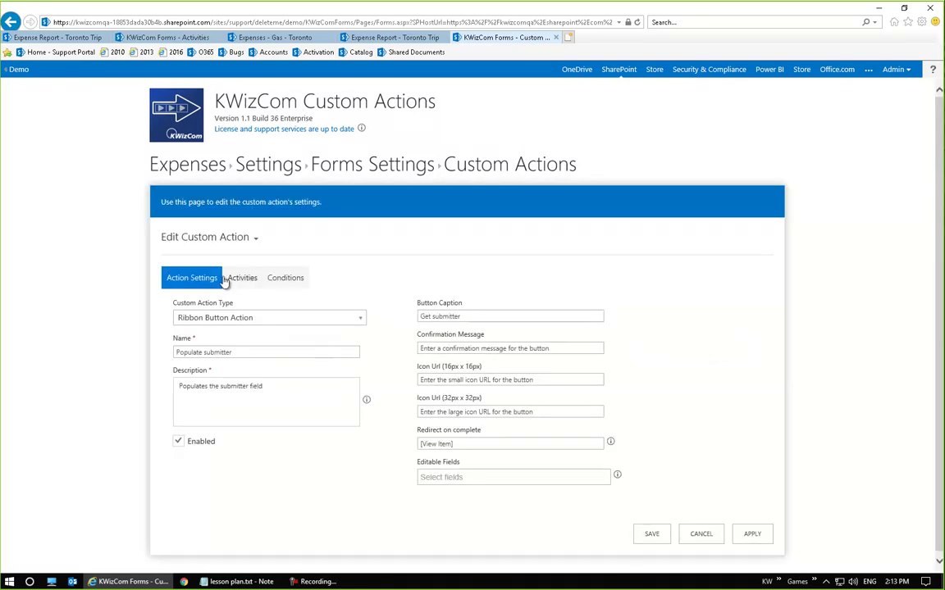
click(233, 281)
click(179, 278)
click(239, 278)
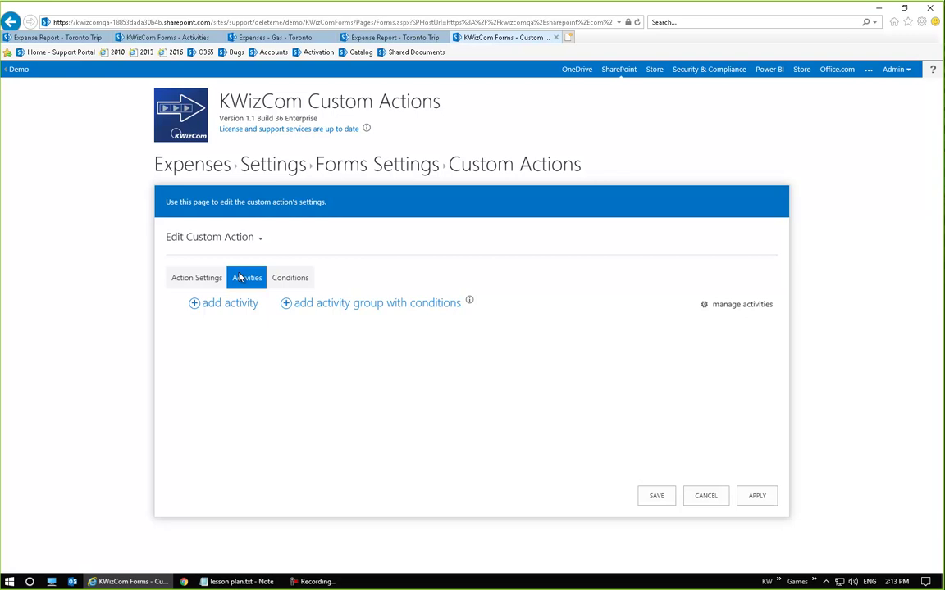
Add the Get Name activity to Populate submitter and review its output1 variable
click(232, 305)
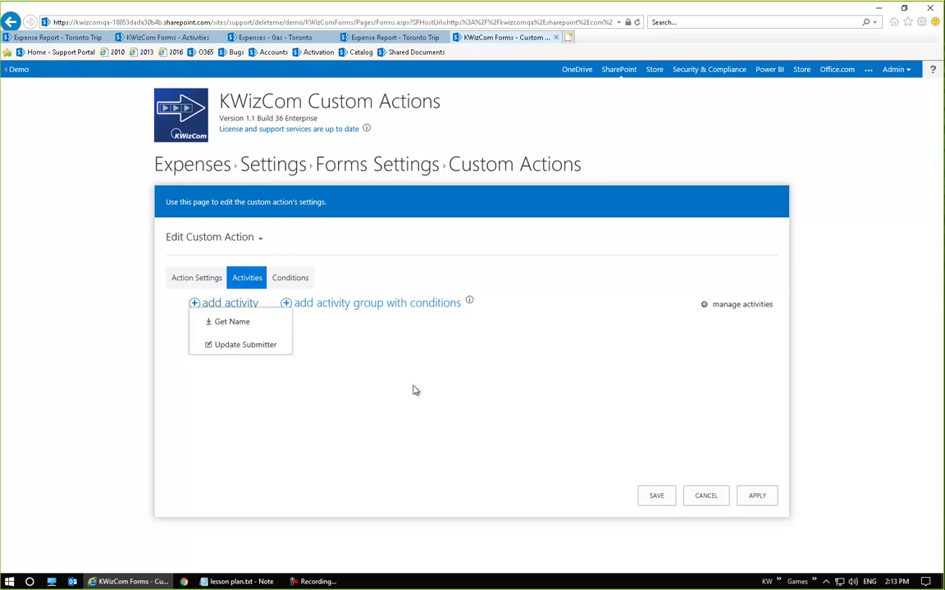
click(238, 303)
click(232, 321)
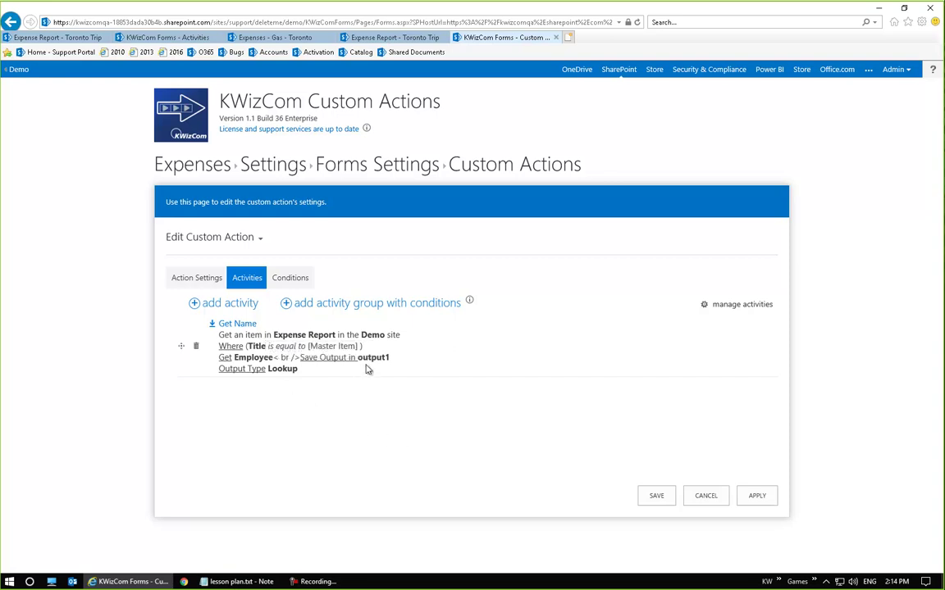
drag(358, 360, 390, 359)
click(447, 361)
Add the Update Submitter activity below Get Name, then cancel without saving
click(195, 303)
click(250, 349)
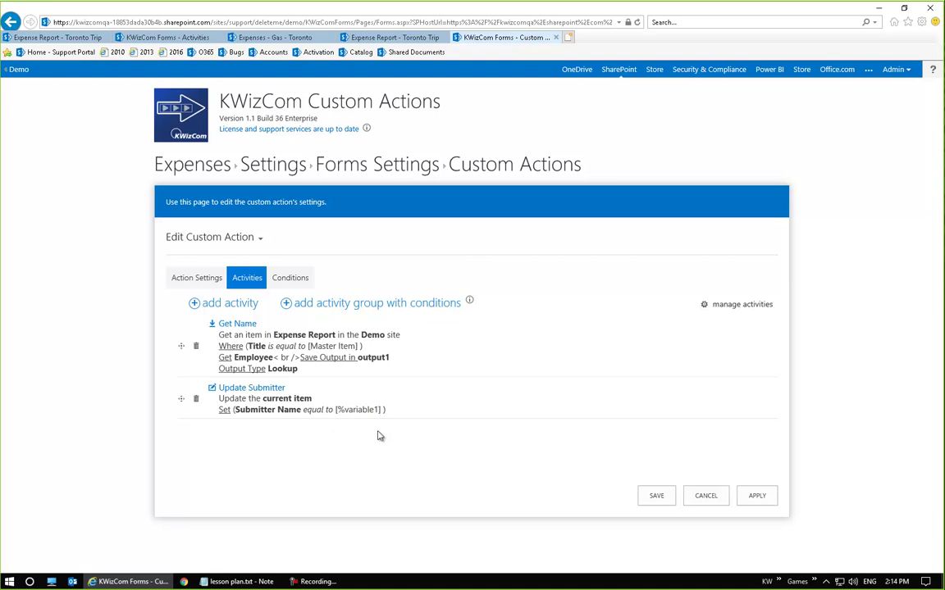
click(697, 497)
Re-save the Update Submitter activity with Submitter Name set to [%variable1]
click(729, 277)
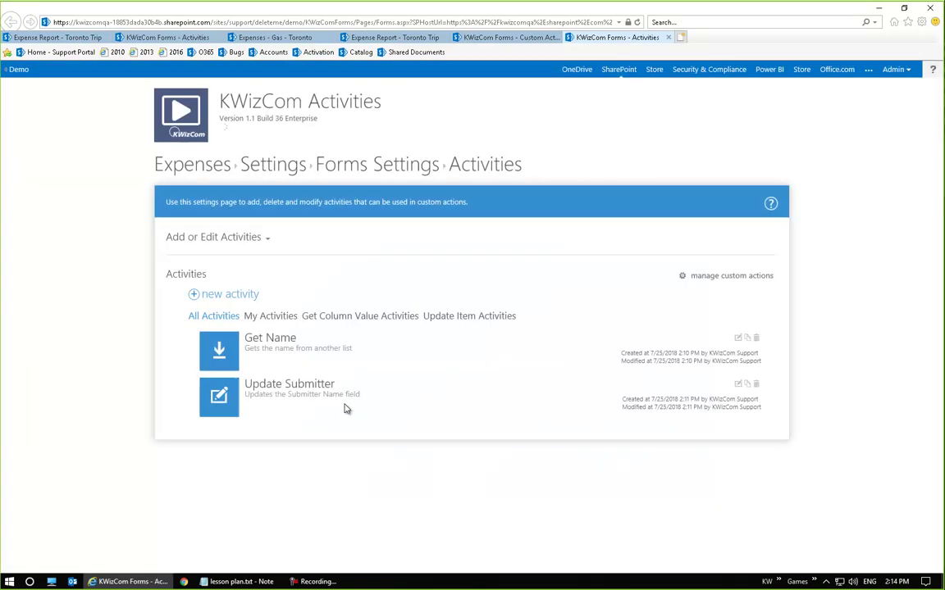
click(737, 385)
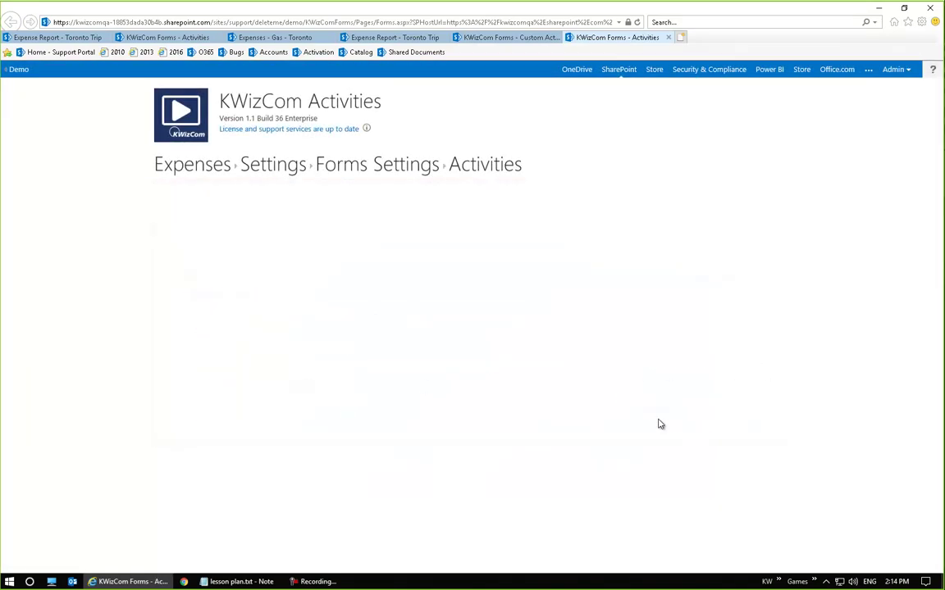
click(264, 278)
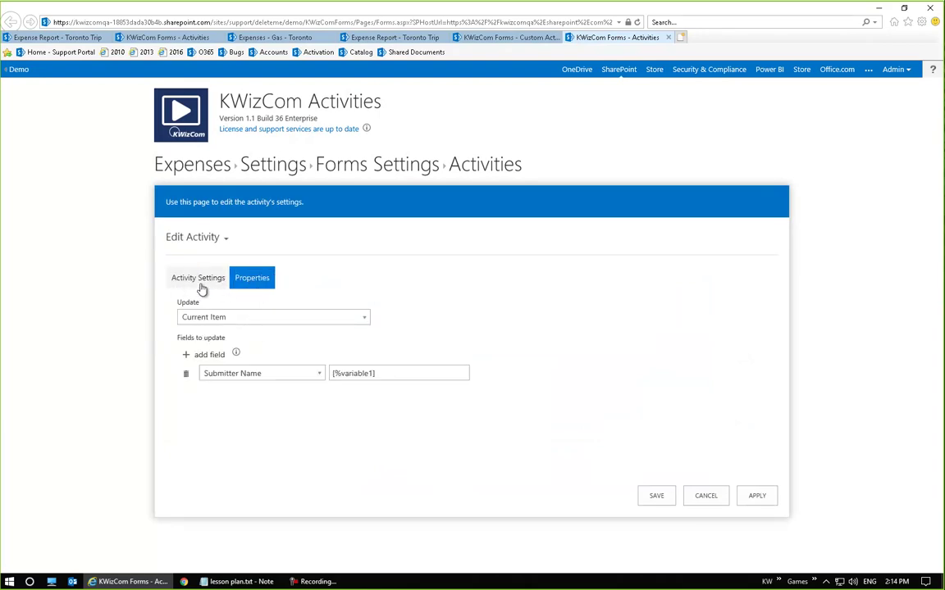
click(374, 373)
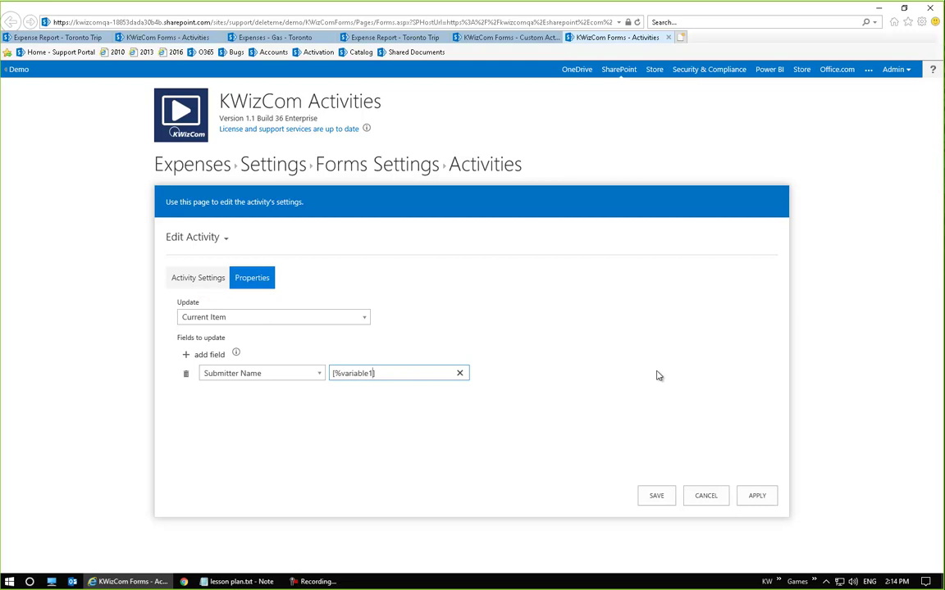
click(645, 495)
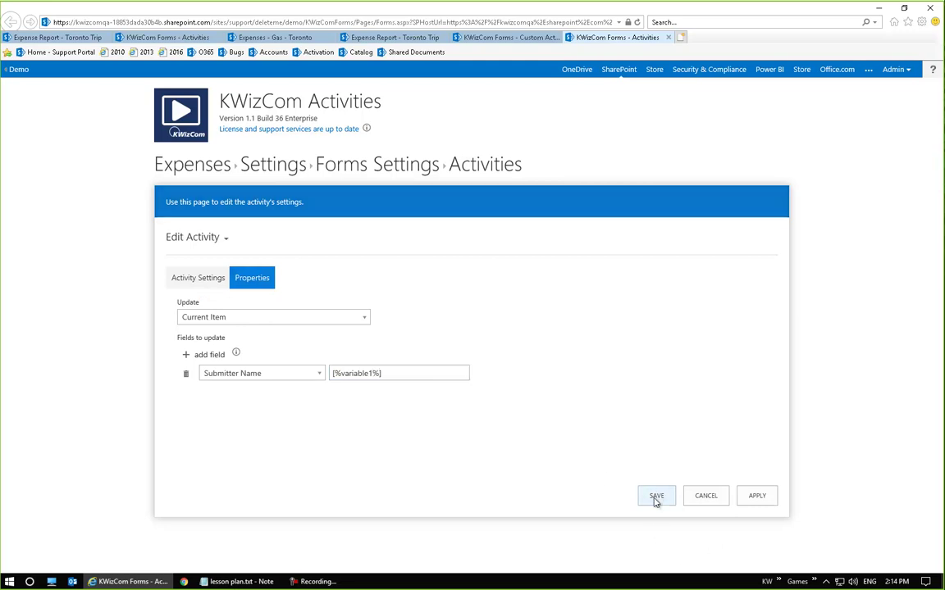
Close the duplicate tabs, reopen Populate submitter, and add the Get Name activity
click(529, 37)
click(555, 37)
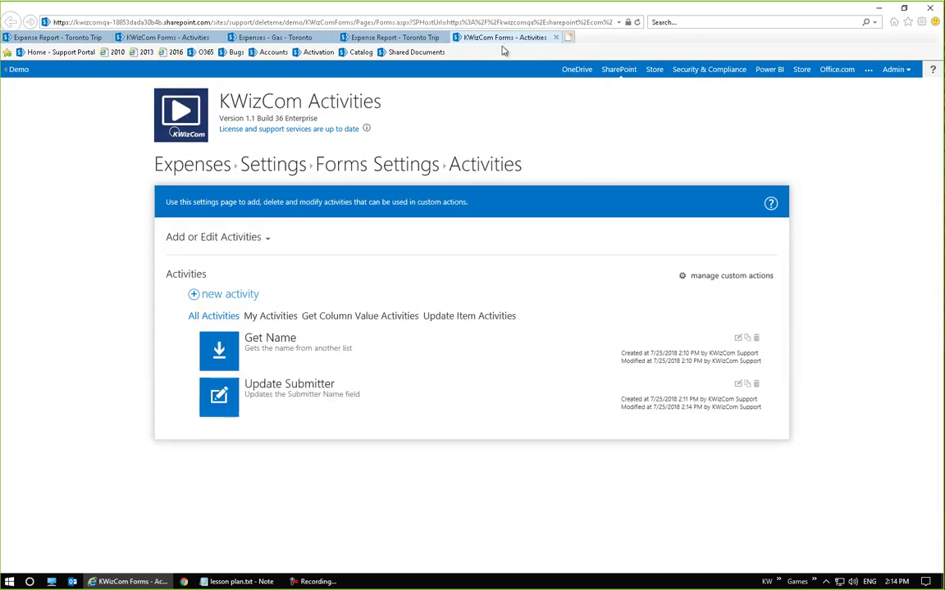
click(392, 37)
click(484, 37)
click(672, 253)
click(555, 37)
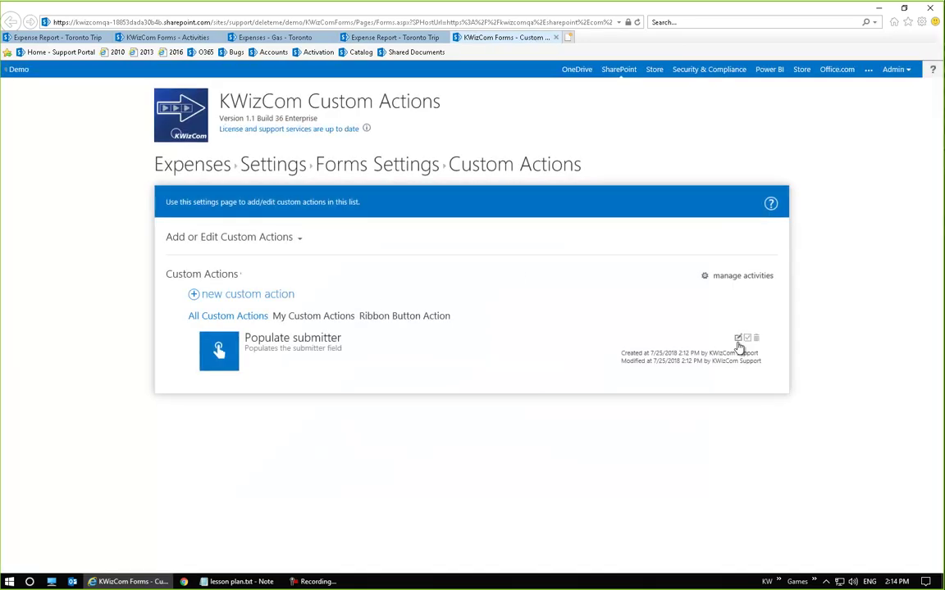
click(738, 340)
click(235, 279)
click(205, 304)
click(234, 324)
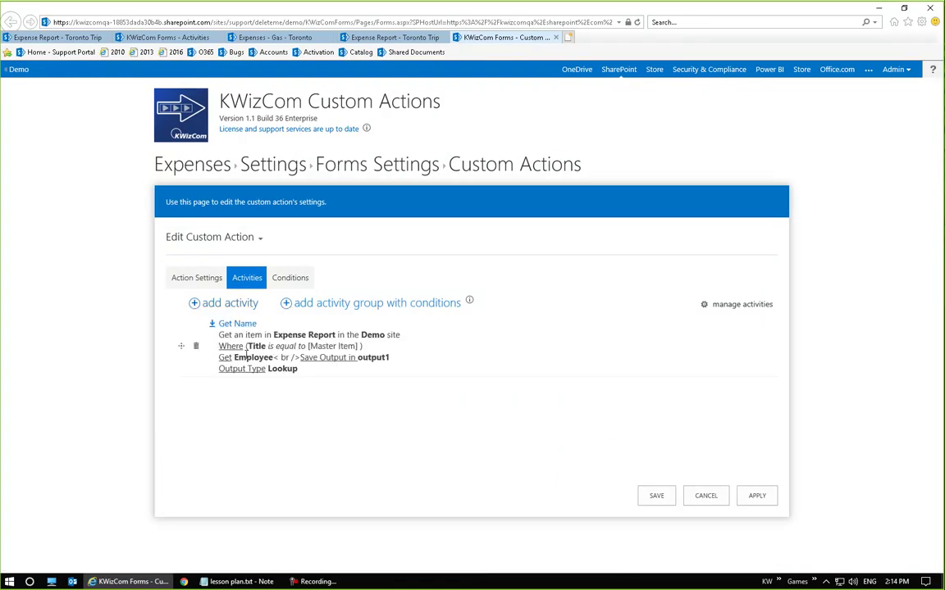
Add Update Submitter below Get Name and map its variable to output1 (Lookup)
click(223, 304)
click(238, 344)
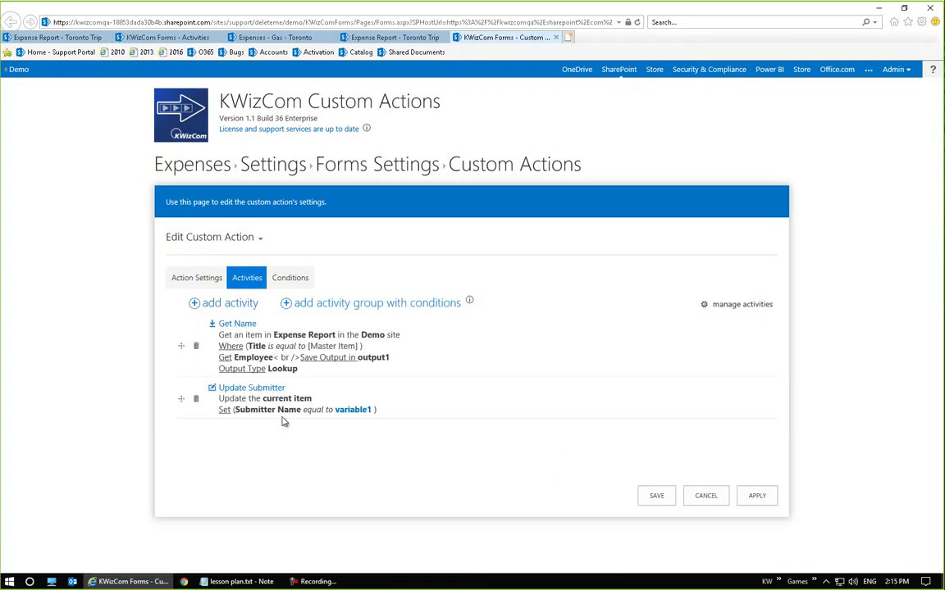
click(357, 411)
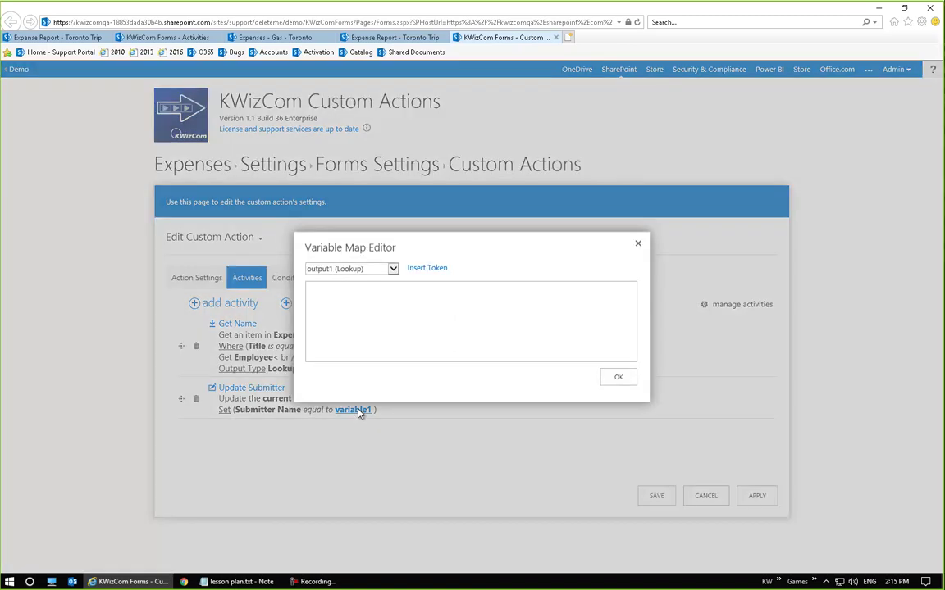
click(381, 269)
scroll(392, 354, down, 2)
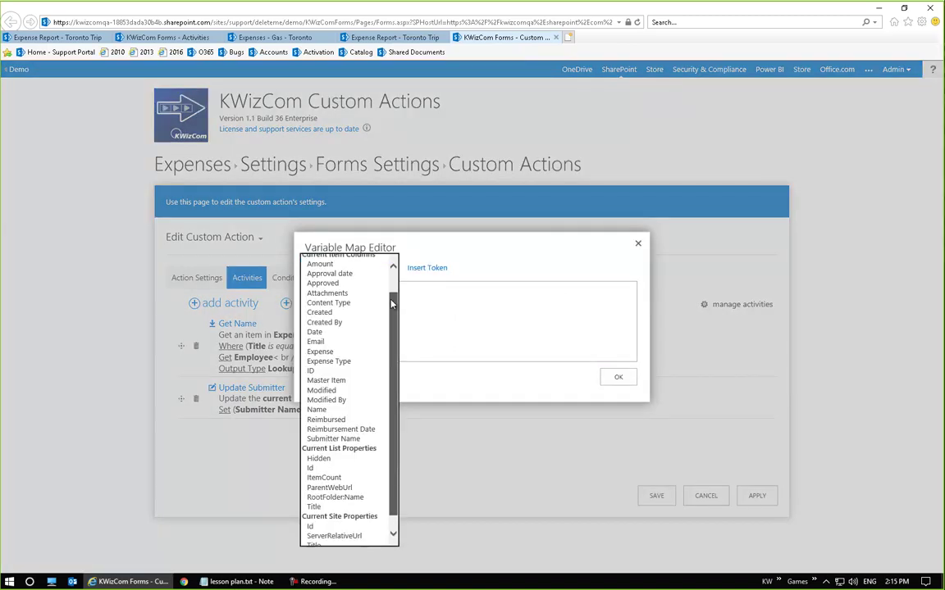
scroll(392, 355, up, 2)
scroll(398, 328, down, 2)
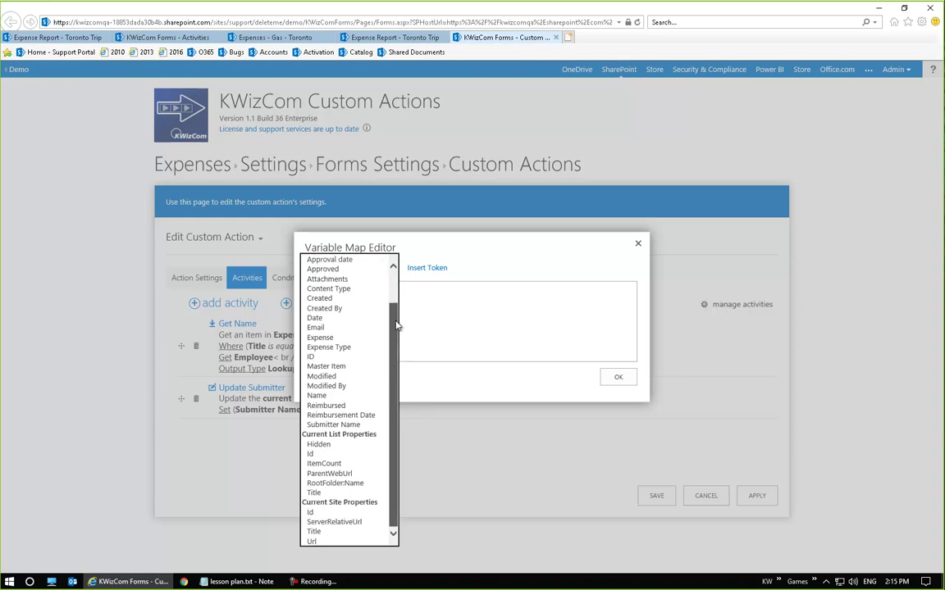
scroll(396, 341, up, 2)
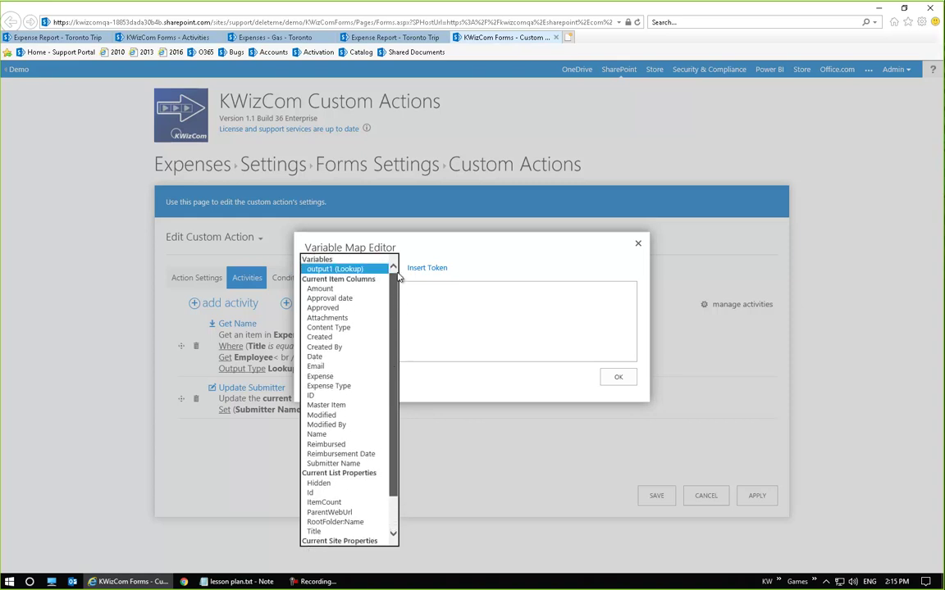
click(353, 271)
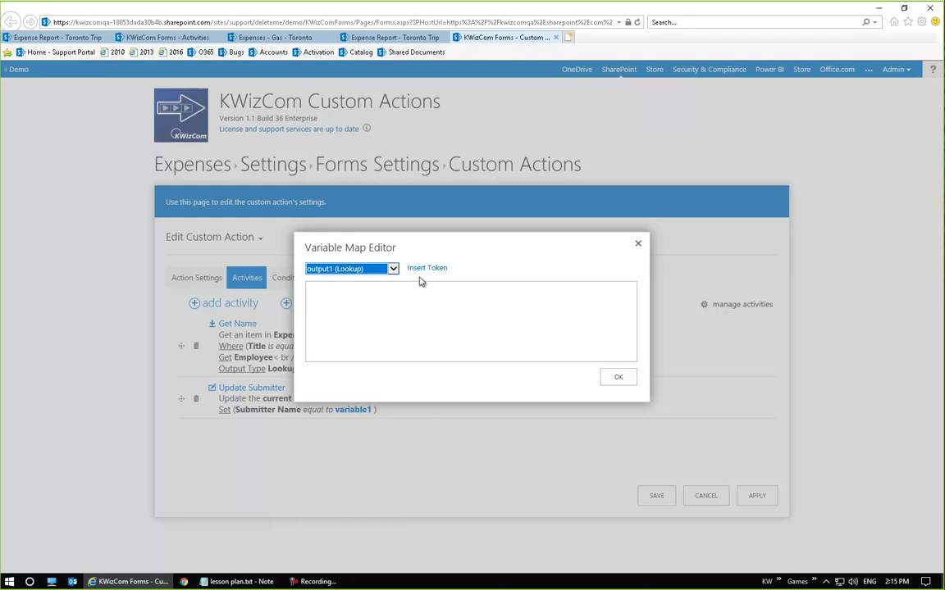
click(613, 382)
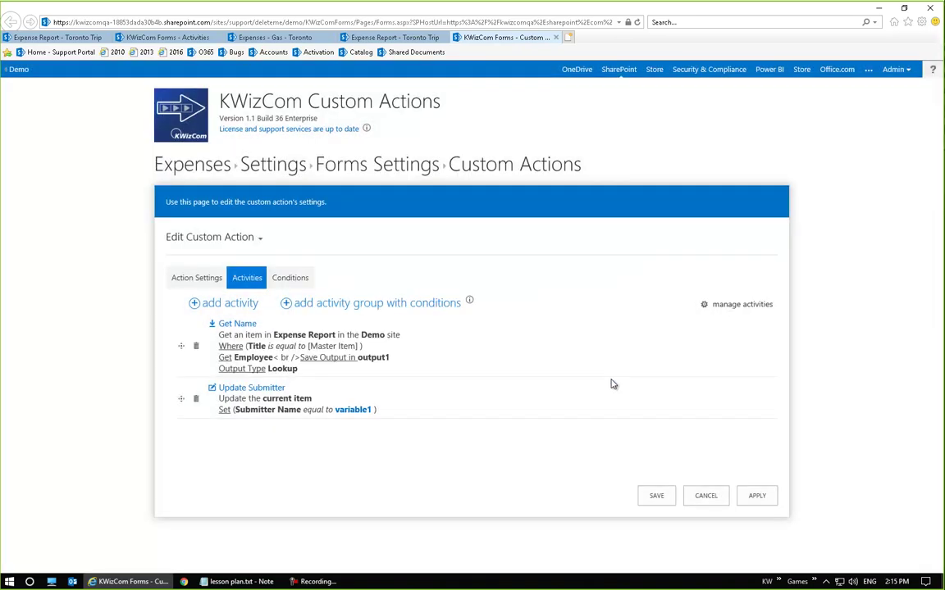
Insert the [output1] token as variable1's value, confirm the mapping, and save the custom action
click(354, 410)
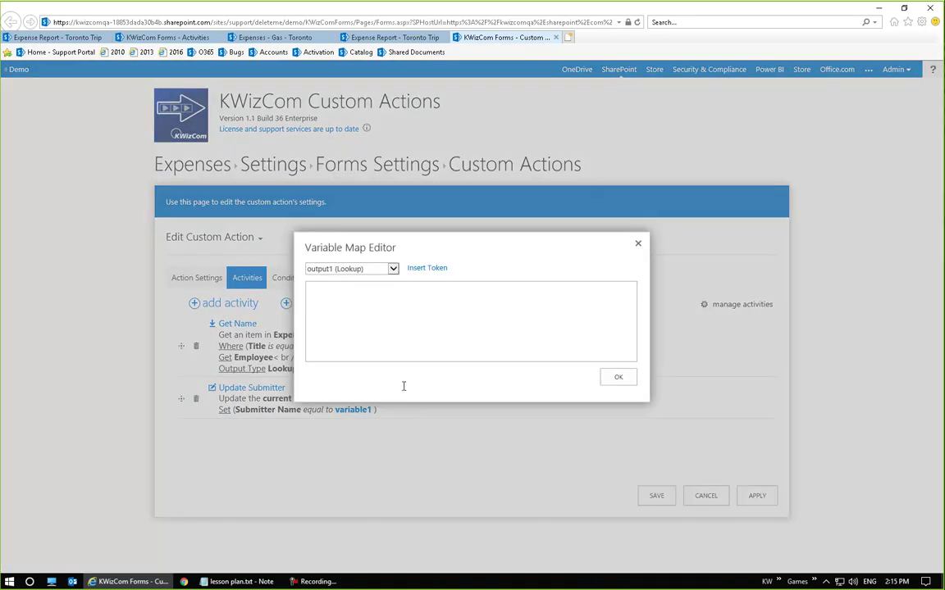
click(349, 275)
click(502, 328)
click(426, 268)
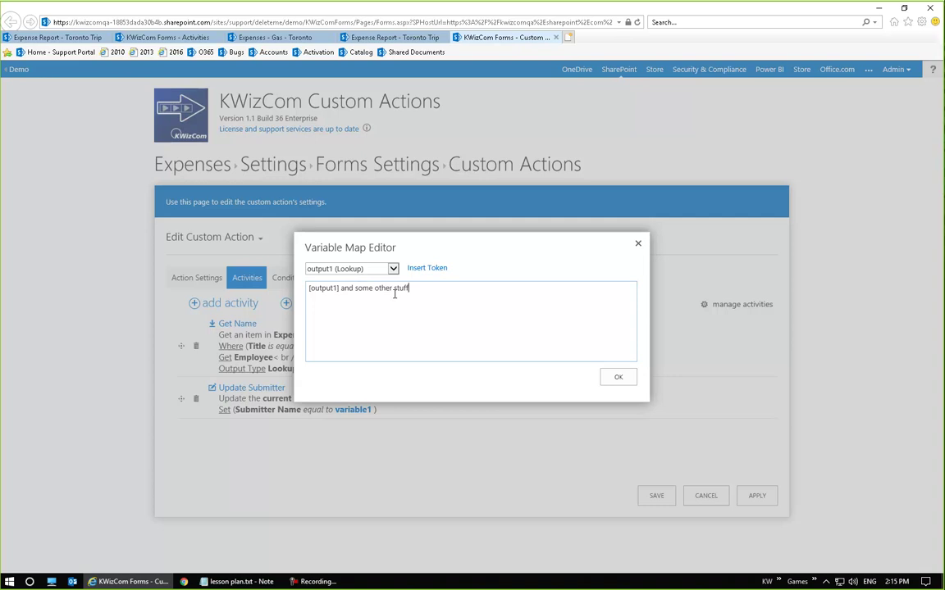
key(BackSpace)
key(BackSpace)
key(BackSpace)
key(BackSpace)
key(BackSpace)
key(BackSpace)
key(BackSpace)
key(BackSpace)
key(BackSpace)
key(BackSpace)
key(BackSpace)
key(BackSpace)
key(BackSpace)
click(616, 382)
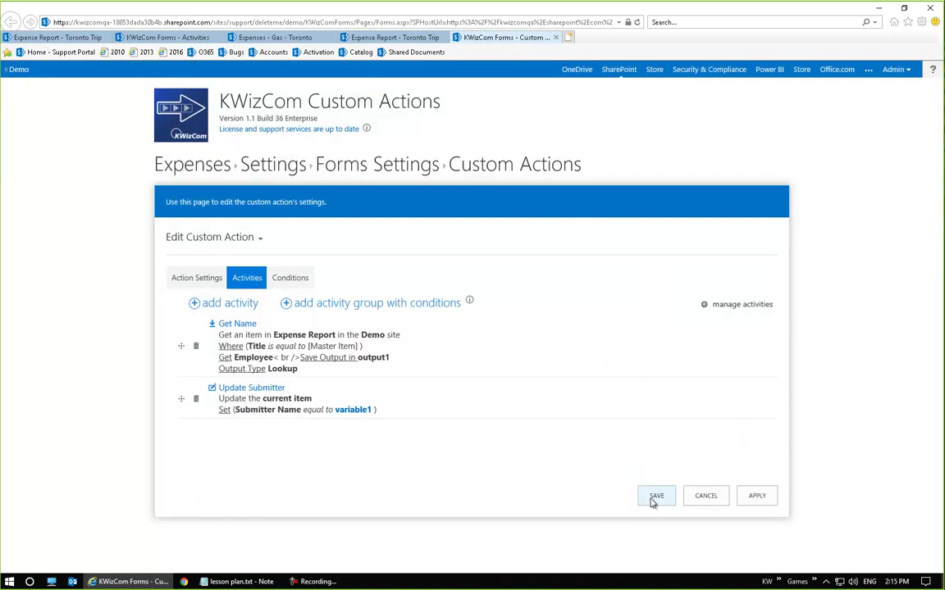
click(654, 499)
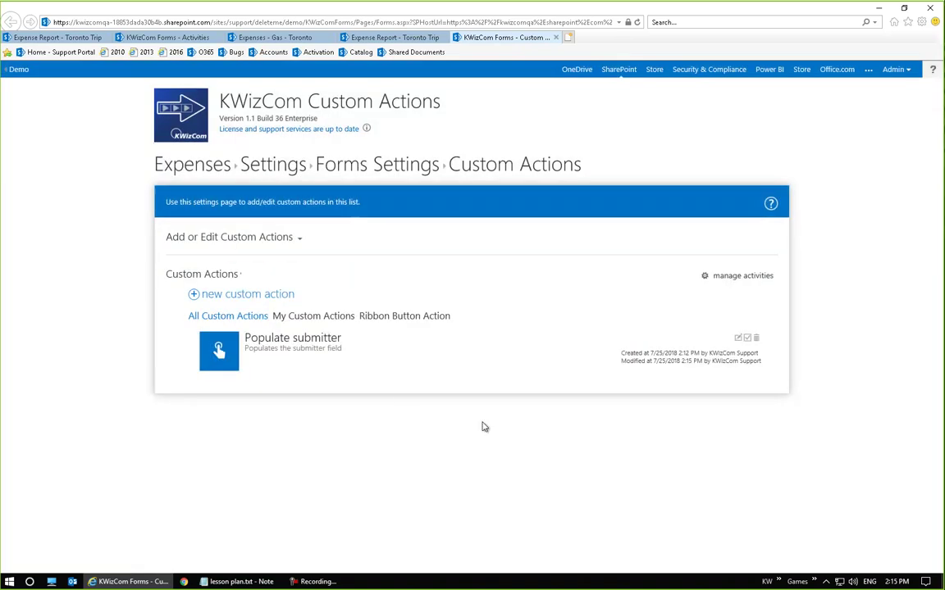
Return to the Expenses list and close the extra Gas - Toronto and Toronto Trip tabs
click(219, 167)
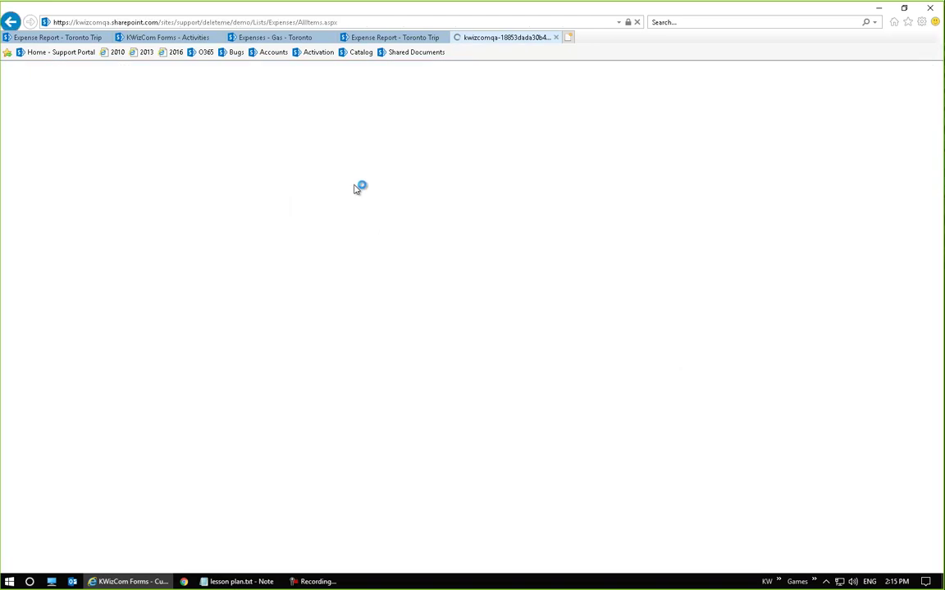
click(275, 37)
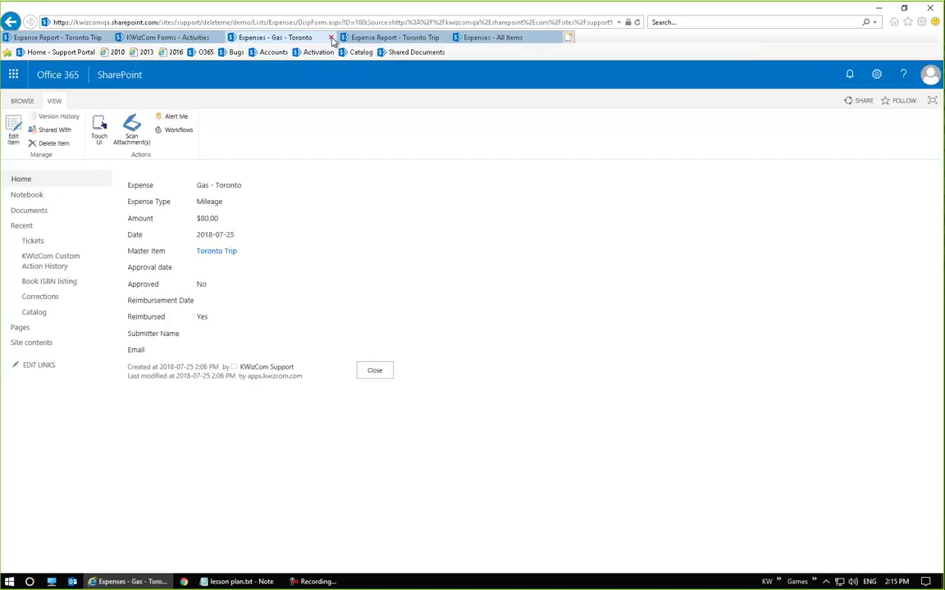
click(330, 38)
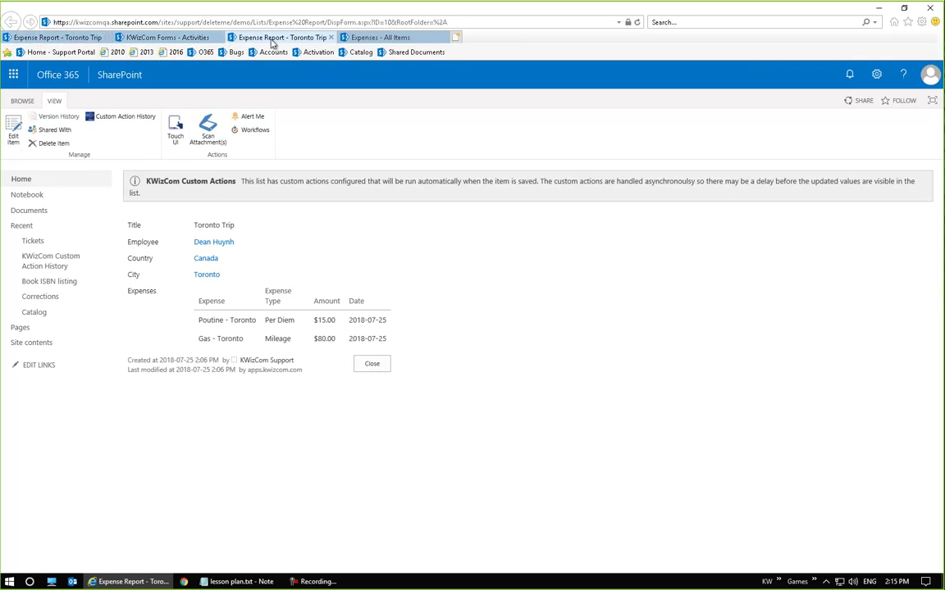
click(331, 38)
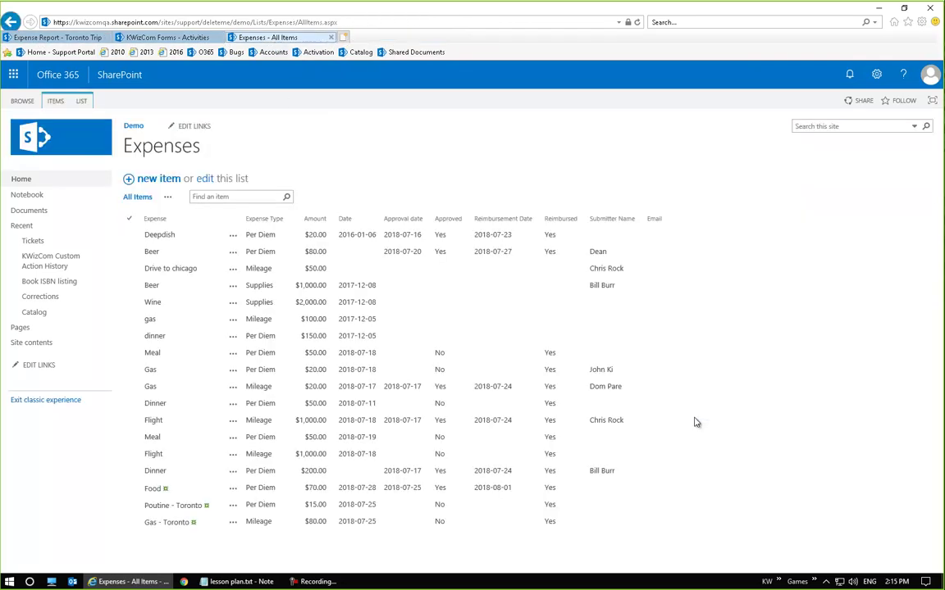
Run Get submitter on Gas - Toronto, check the filled Submitter Name, and close the item
click(173, 526)
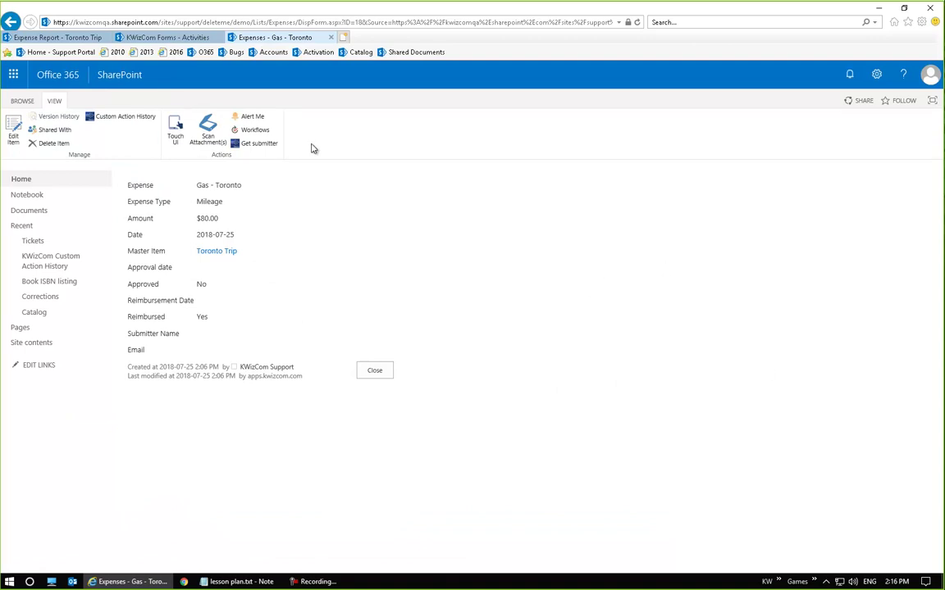
click(267, 145)
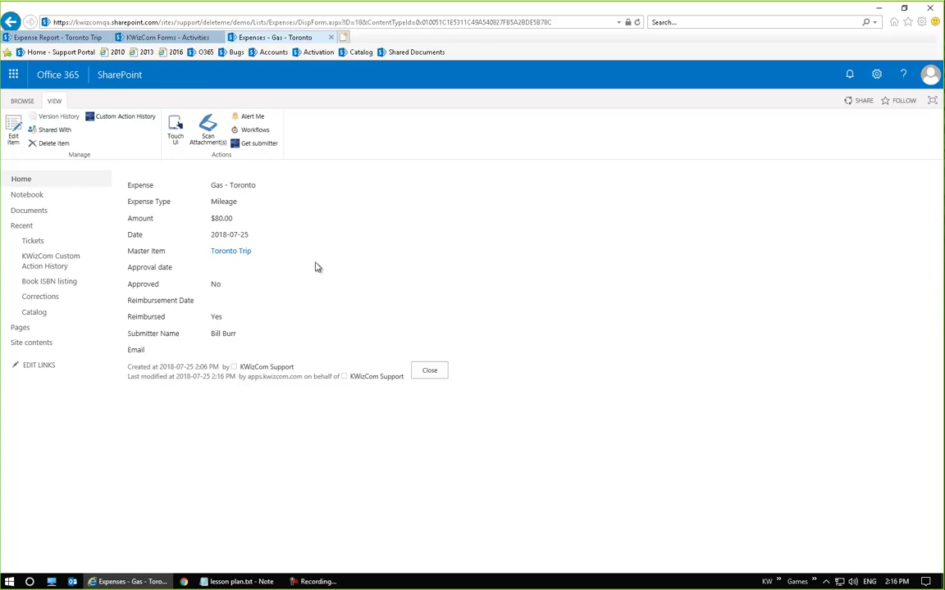
drag(212, 336, 247, 339)
click(259, 385)
click(445, 376)
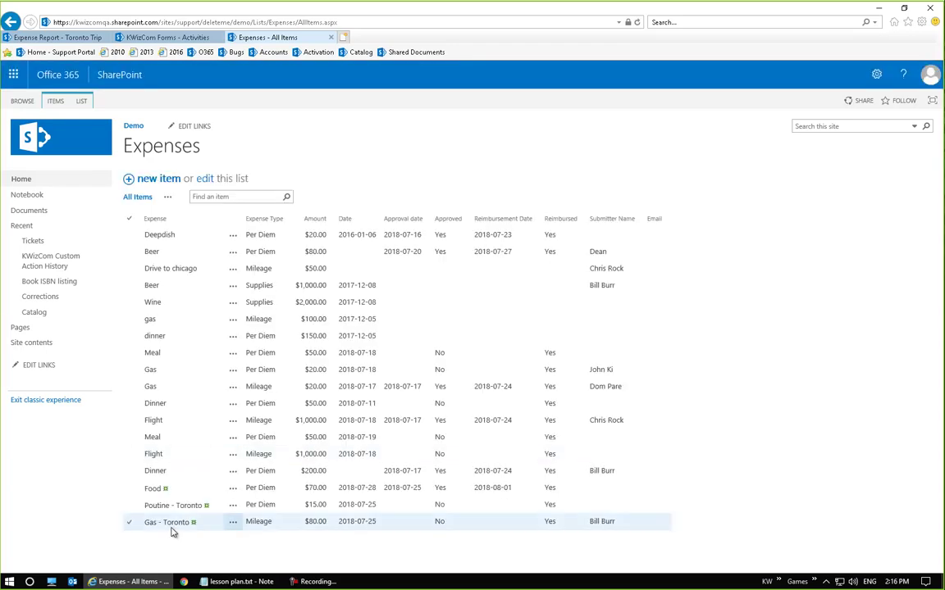
Go from Gas - Toronto to the Toronto Trip report, close it, and start a new expense report
click(172, 526)
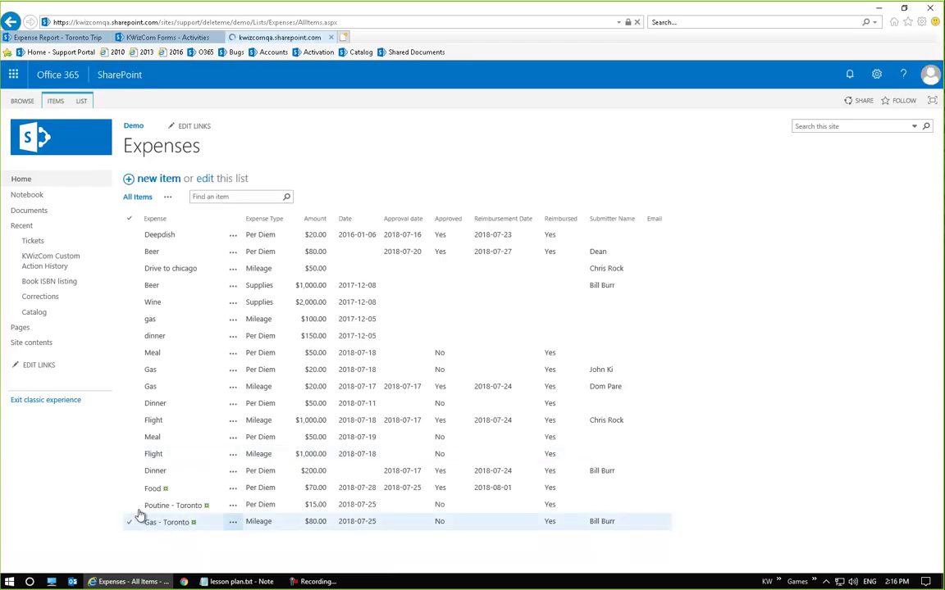
click(63, 41)
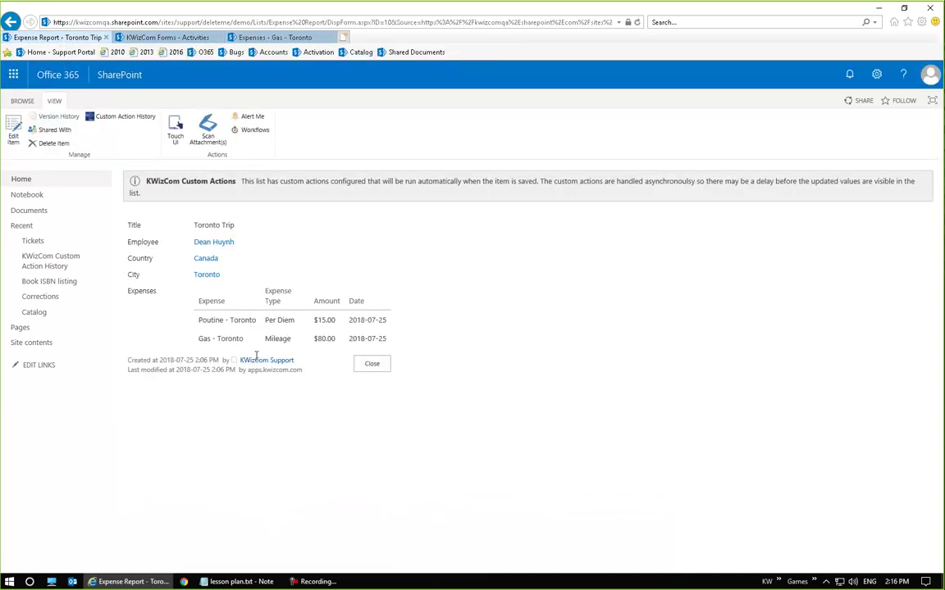
click(376, 368)
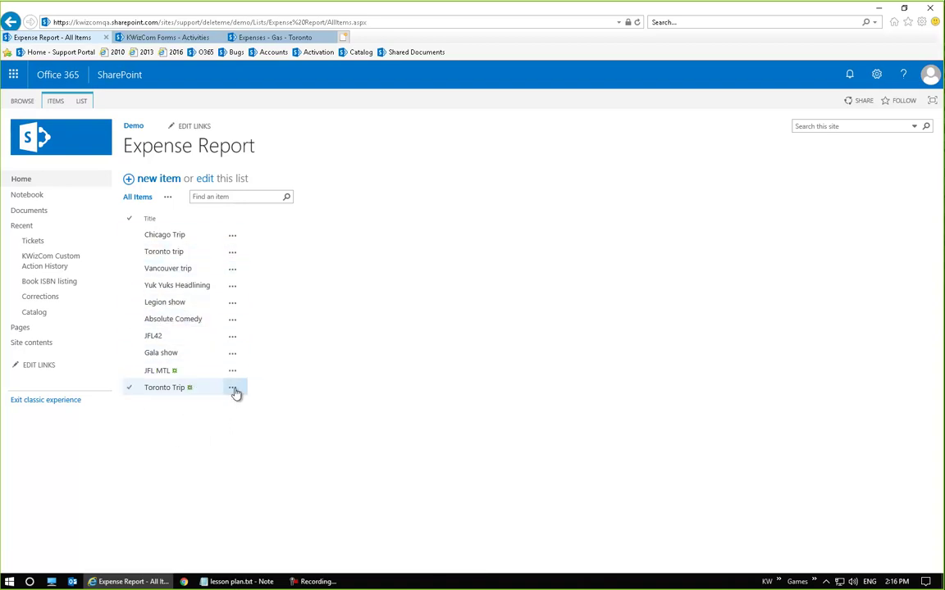
click(160, 179)
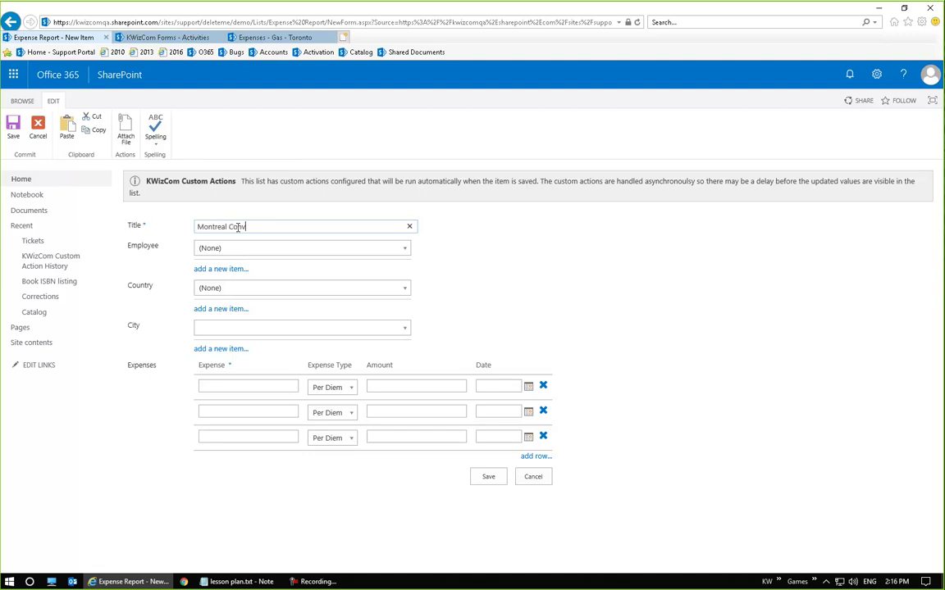
Choose an employee and set the report's location to Canada, Montreal
click(387, 248)
click(279, 323)
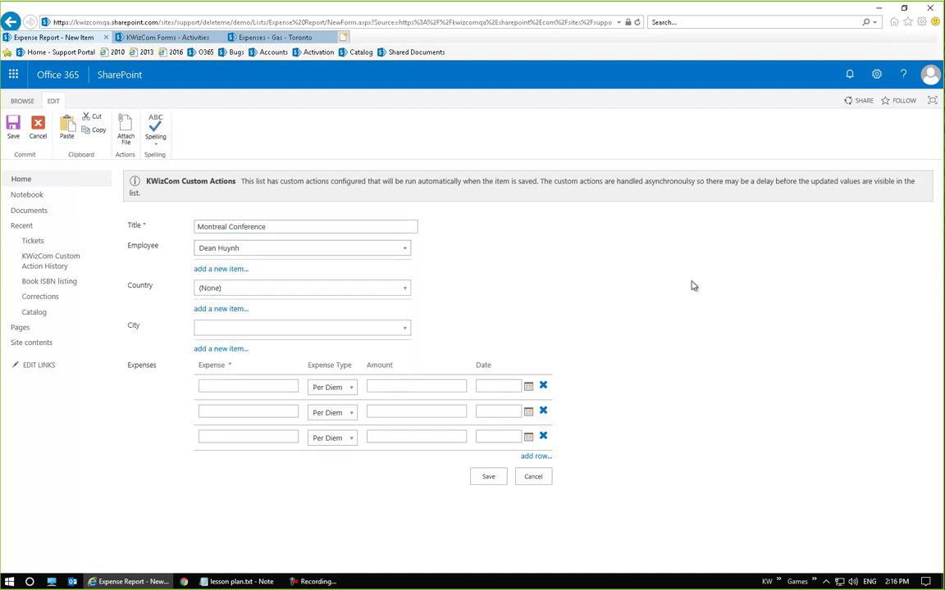
click(267, 289)
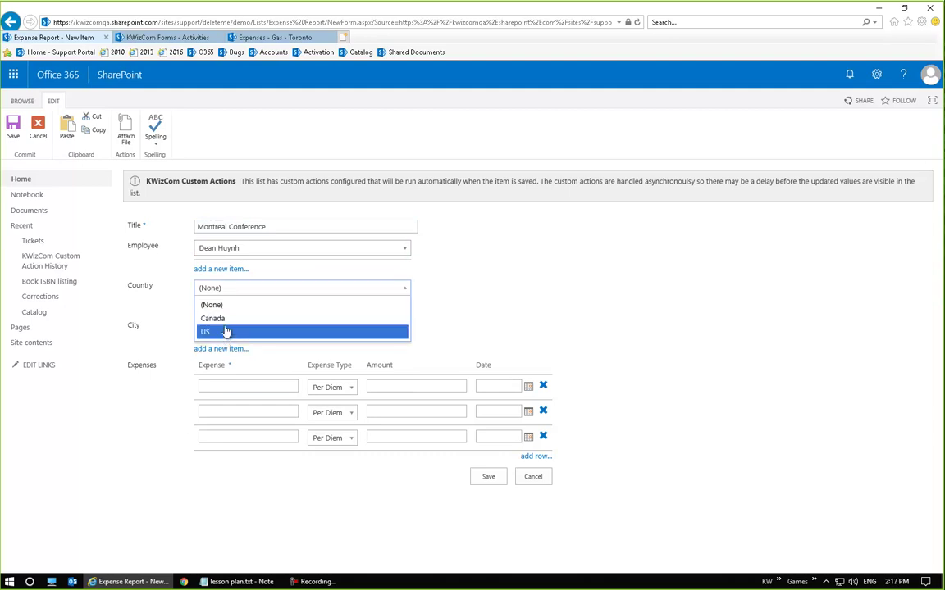
click(237, 316)
click(268, 329)
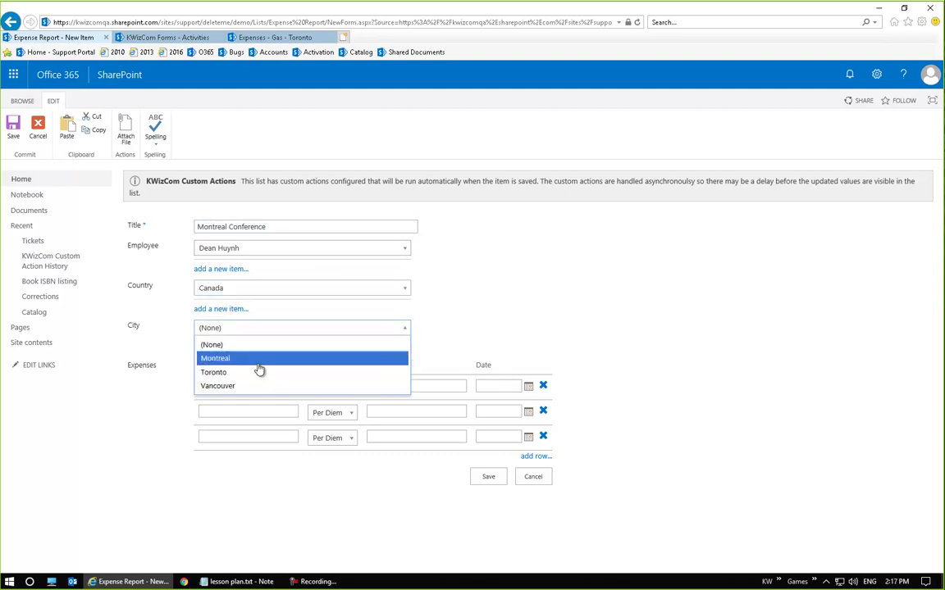
click(246, 359)
Add a Smoked Meat expense of 50 dated 2018-07-26, switch the employee, and save
click(265, 386)
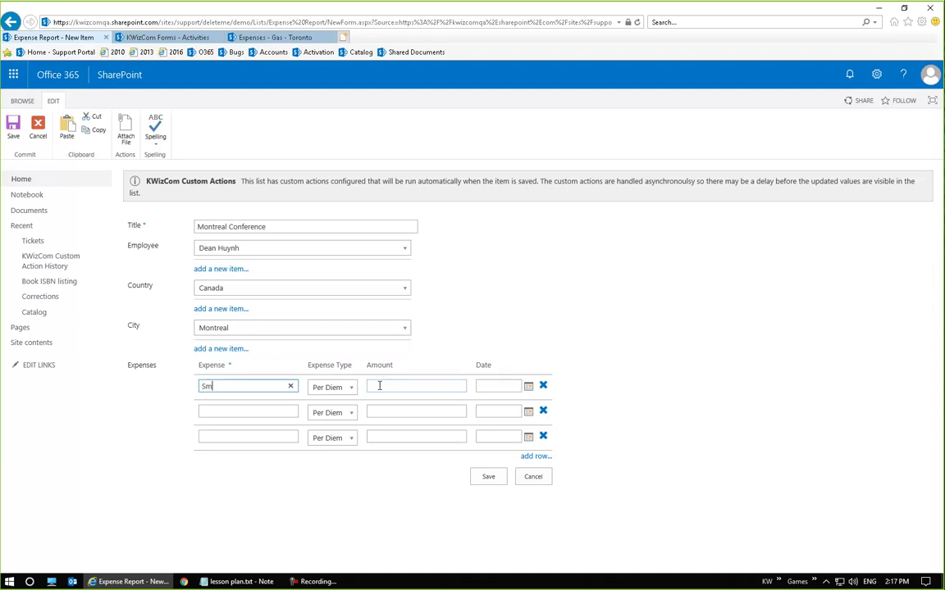
click(379, 385)
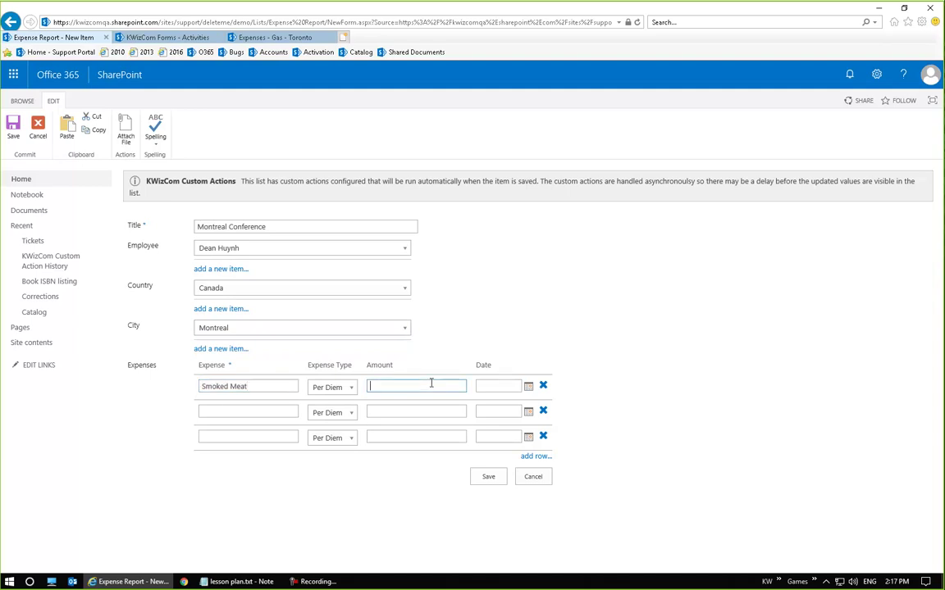
click(528, 386)
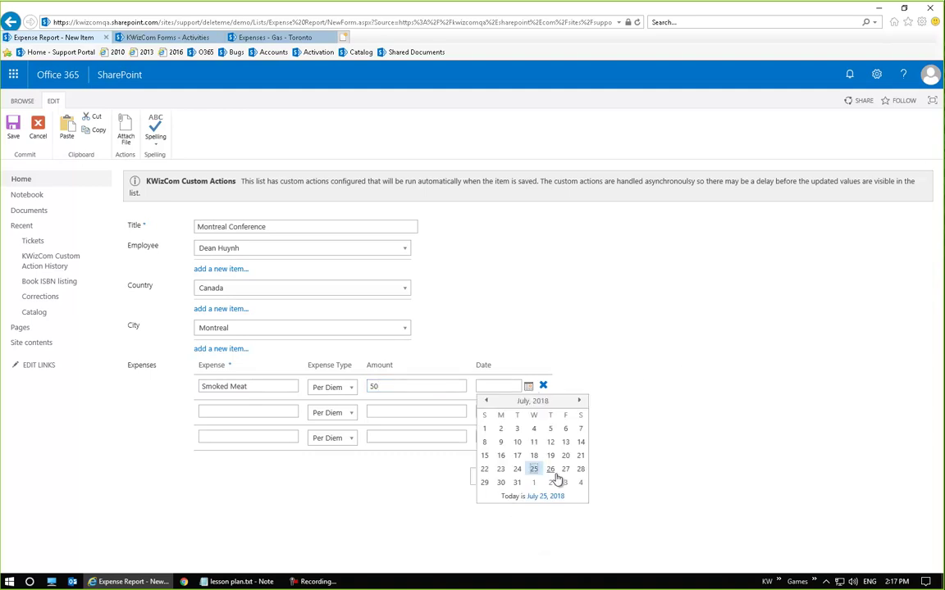
click(550, 469)
click(353, 247)
click(344, 349)
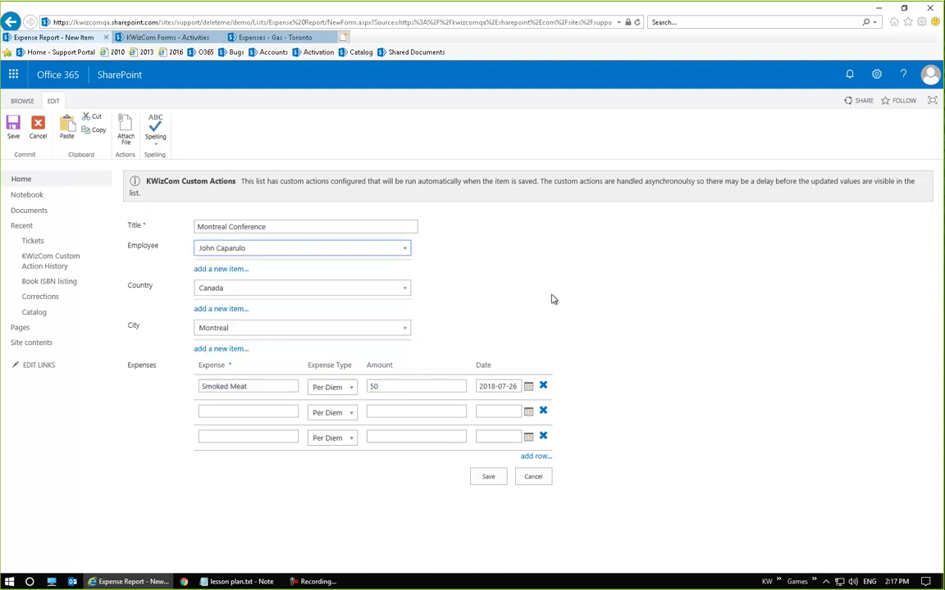
click(495, 484)
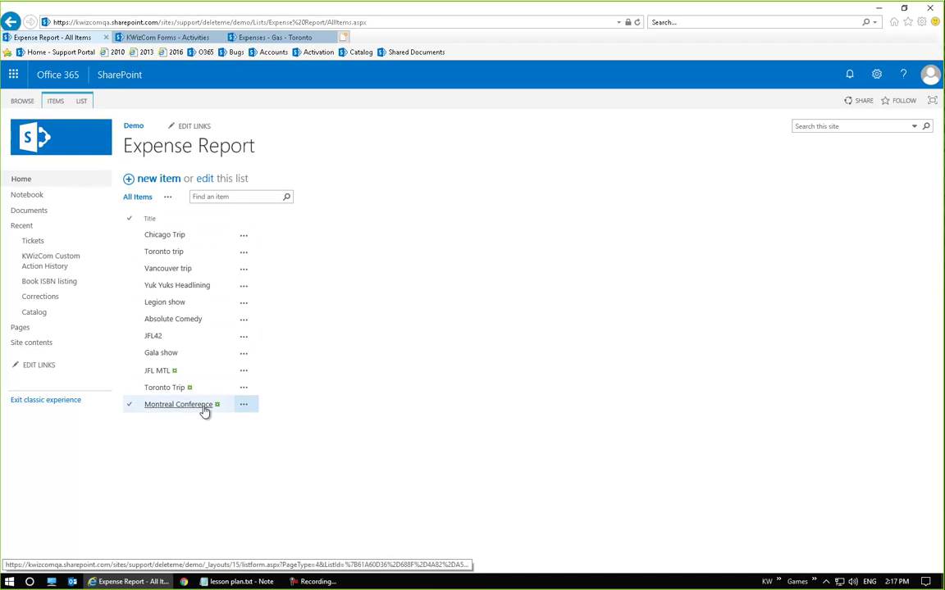
Run Get submitter on the Smoked Meat expense so its Submitter Name becomes [output1]
click(287, 37)
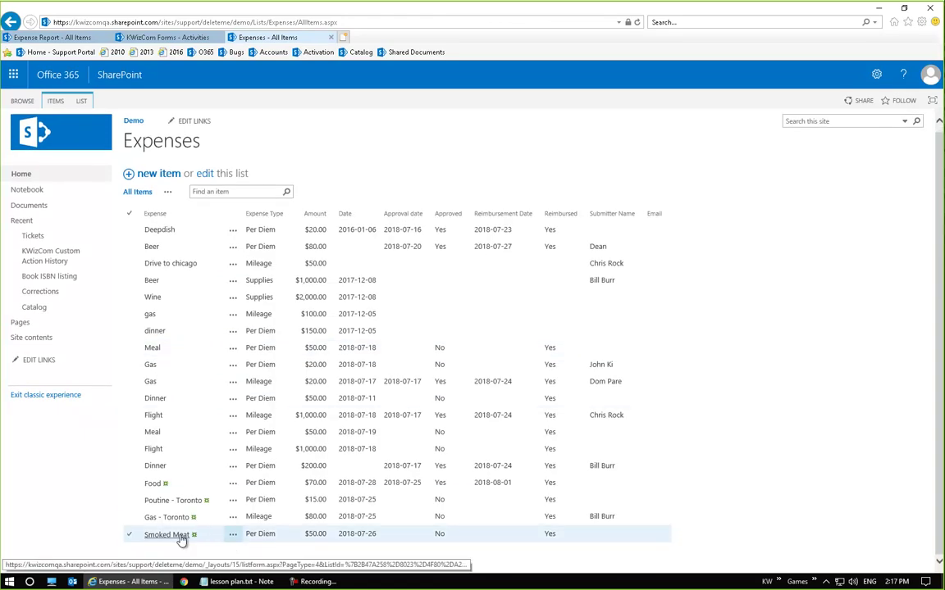
click(180, 538)
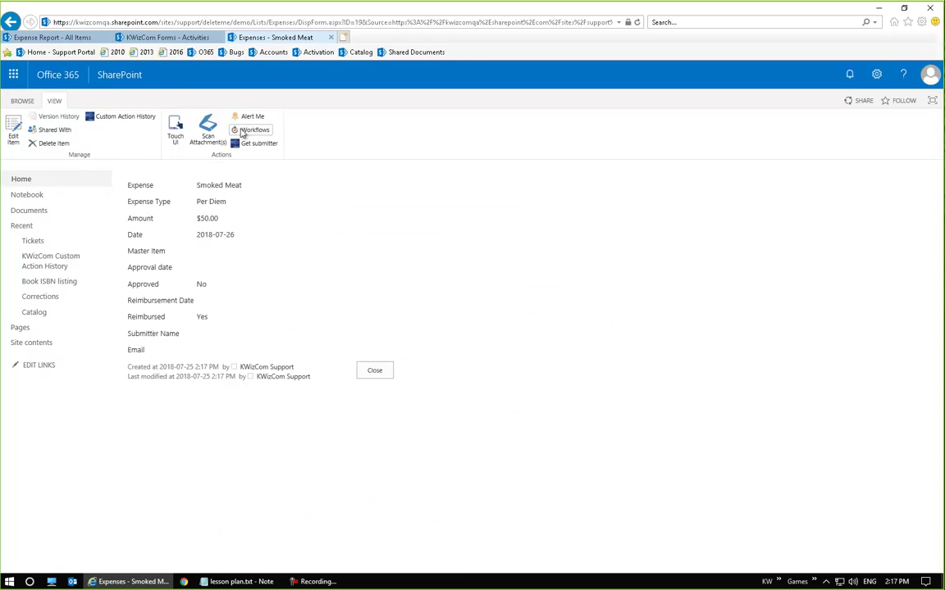
click(263, 145)
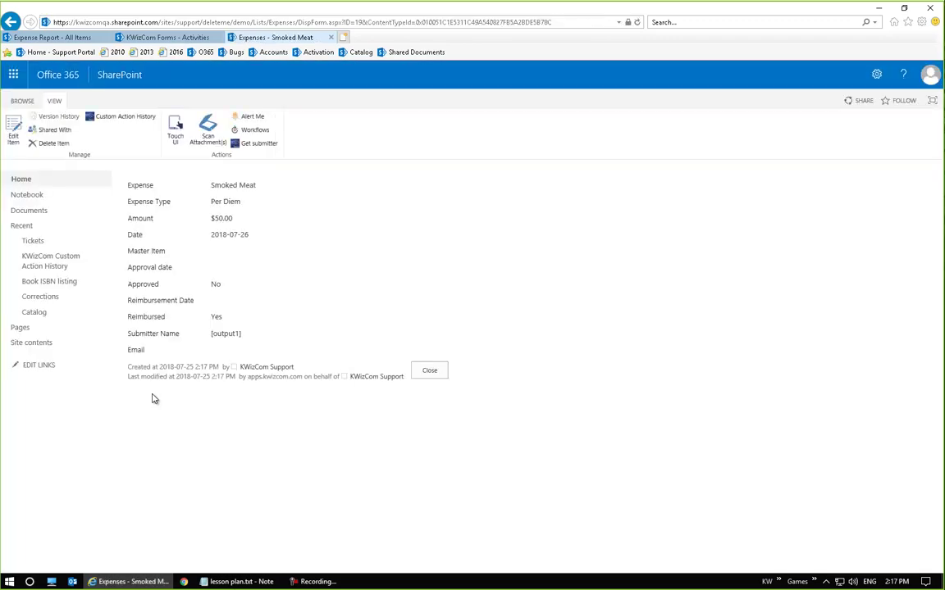
click(425, 370)
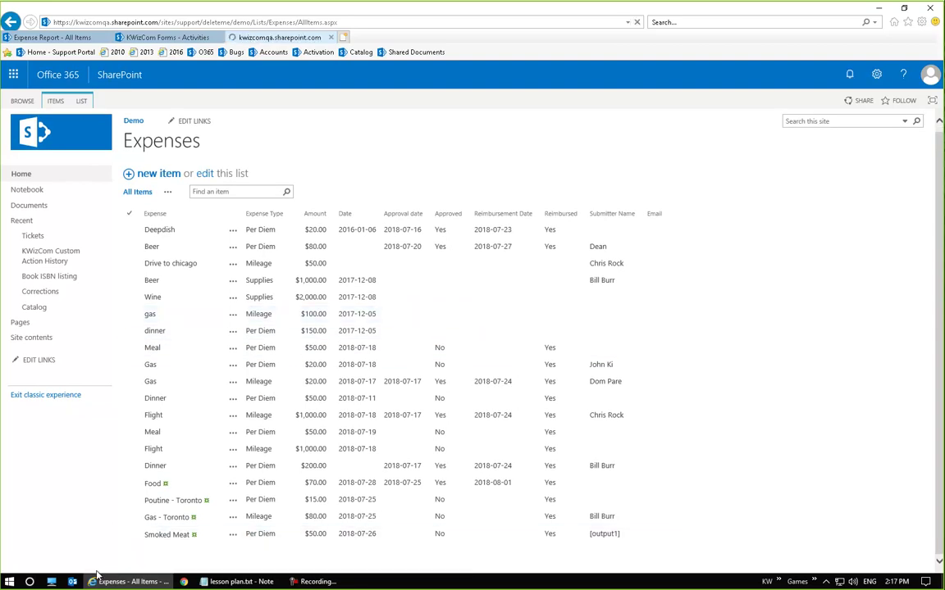
Recheck Smoked Meat's Submitter Name, then show the Expenses list's LIST ribbon commands
click(156, 536)
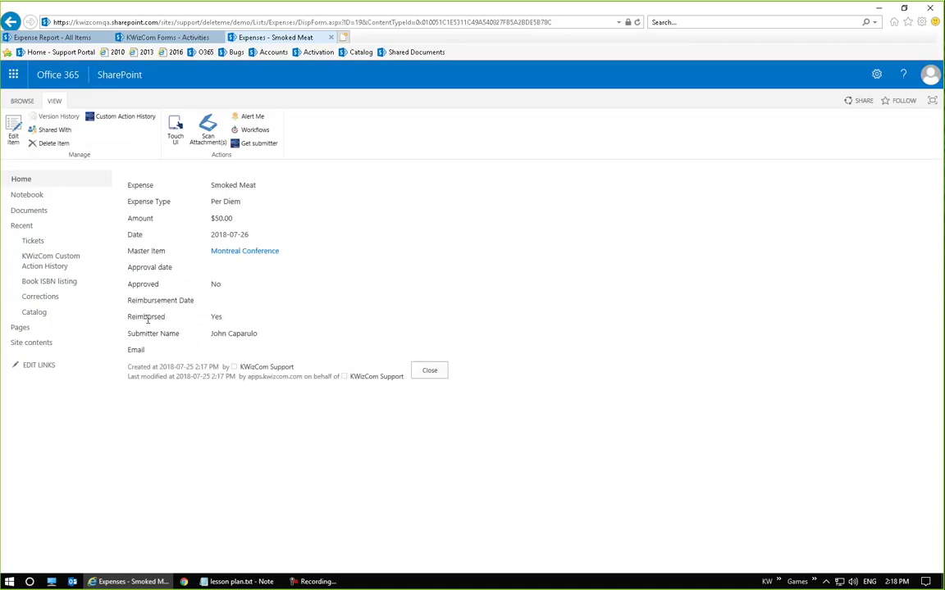
triple_click(218, 336)
click(429, 371)
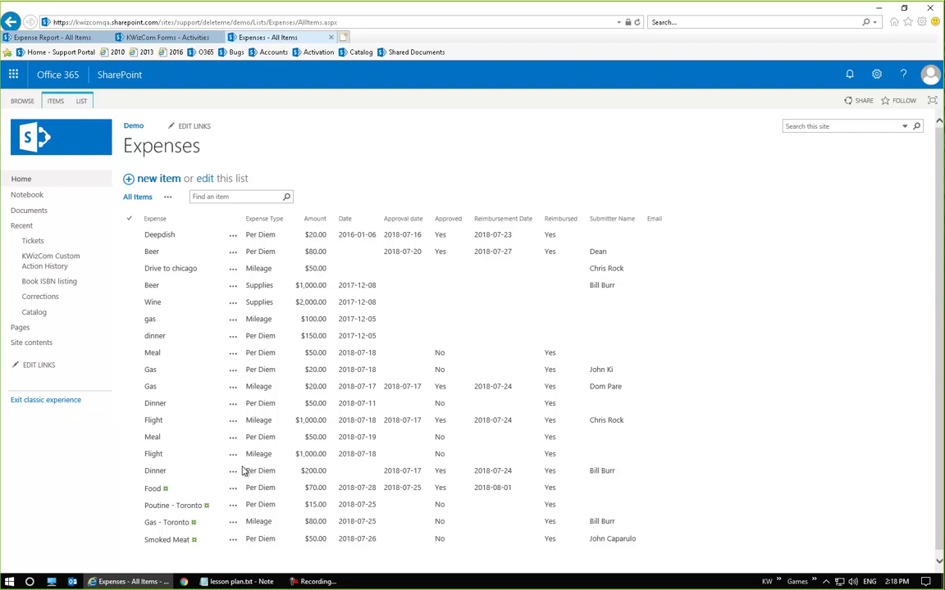
click(81, 101)
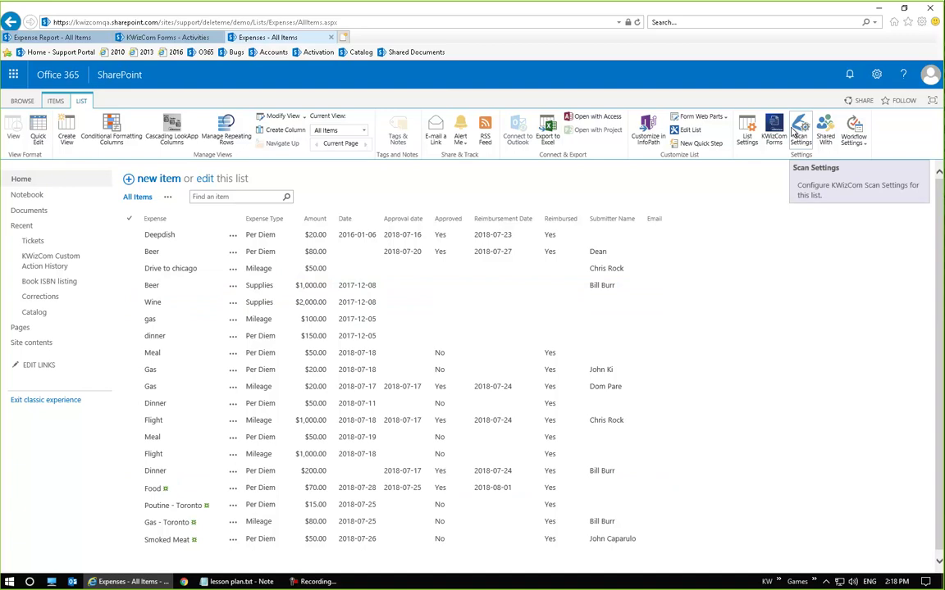
Start a new Update Item activity in the list's KWizCom Forms Activities settings
click(794, 132)
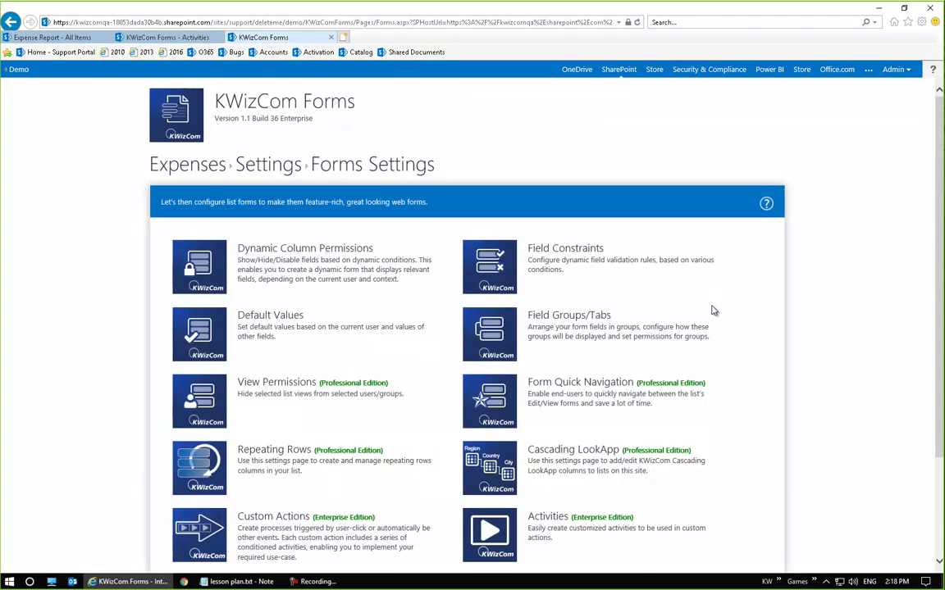
scroll(708, 299, down, 3)
click(484, 385)
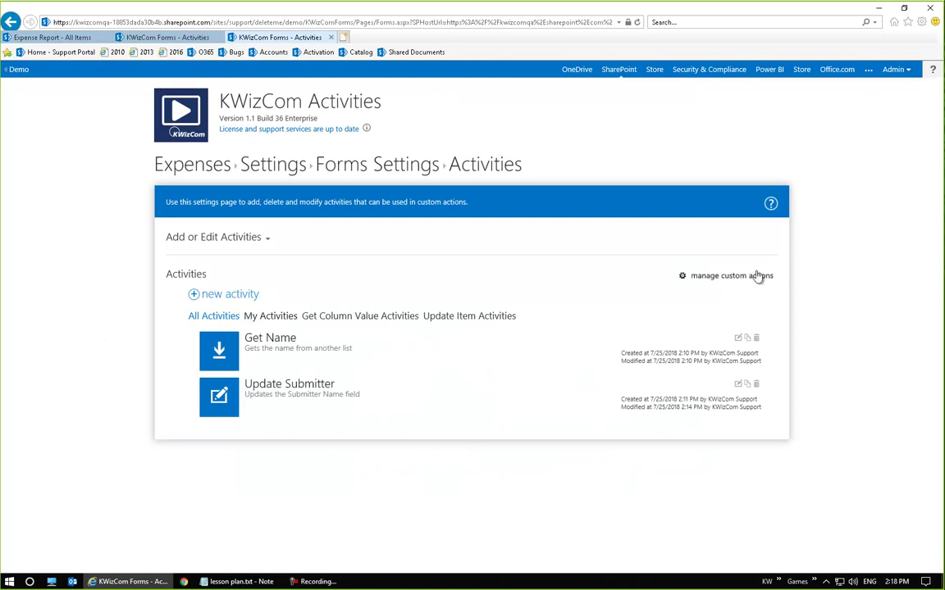
click(251, 294)
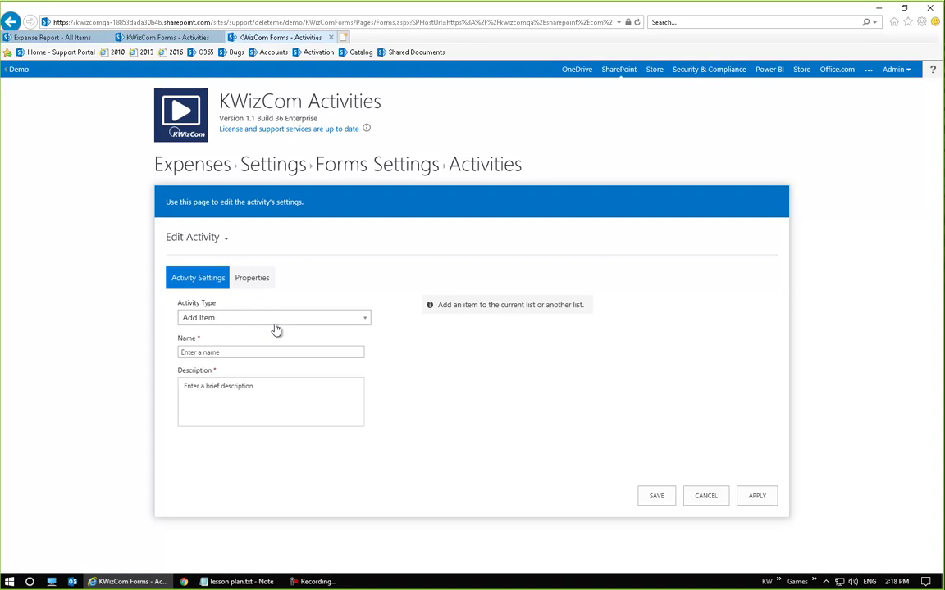
click(276, 325)
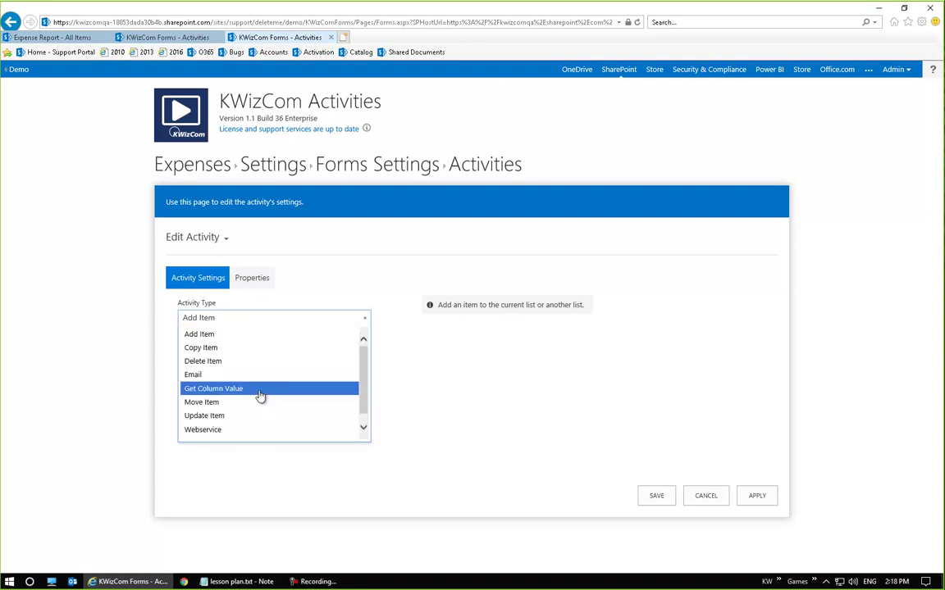
scroll(261, 396, down, 1)
click(241, 408)
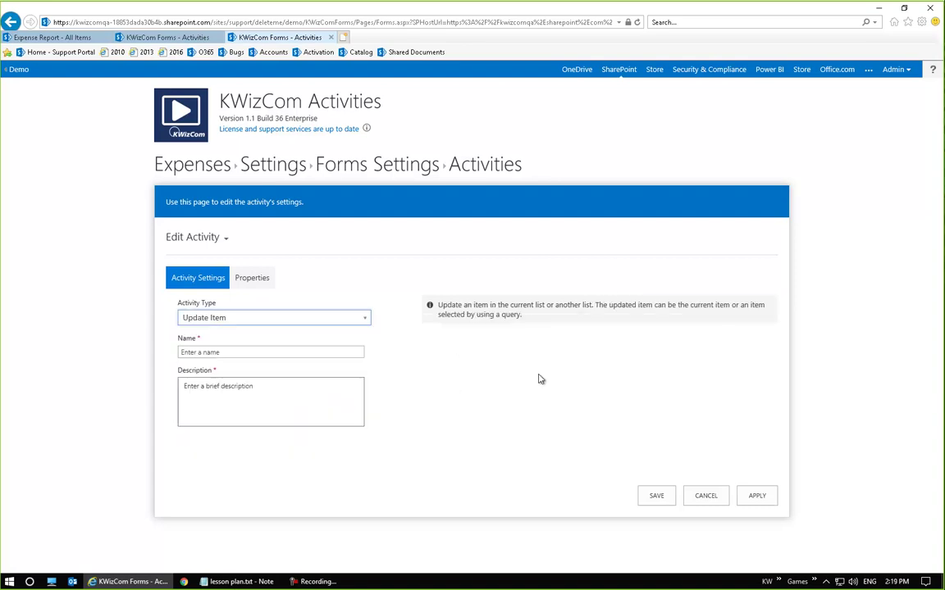
Name the activity 'Approve Expense' with description 'Approves things' and view its properties
click(207, 352)
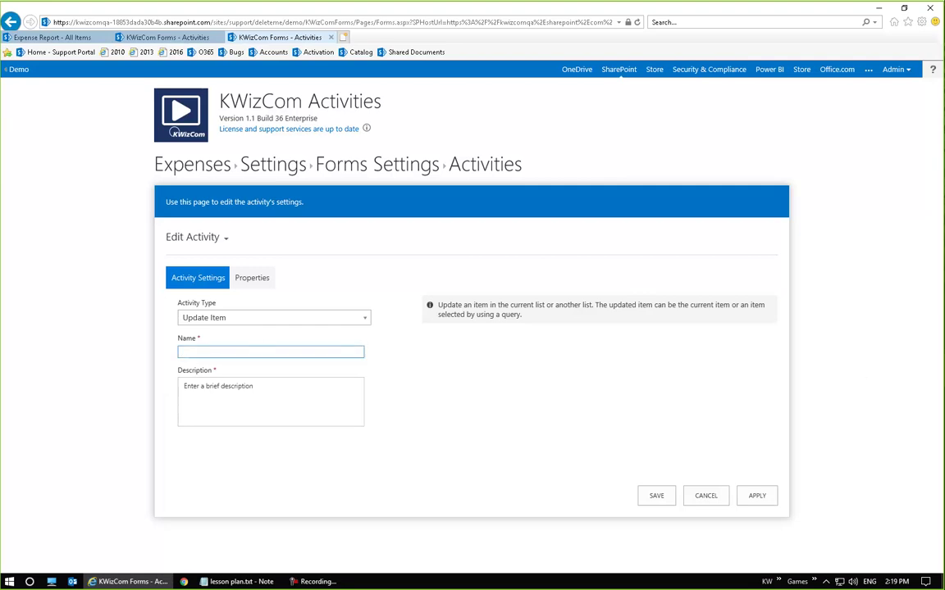
text(Approve Expense)
click(266, 415)
text(Approves things)
click(461, 439)
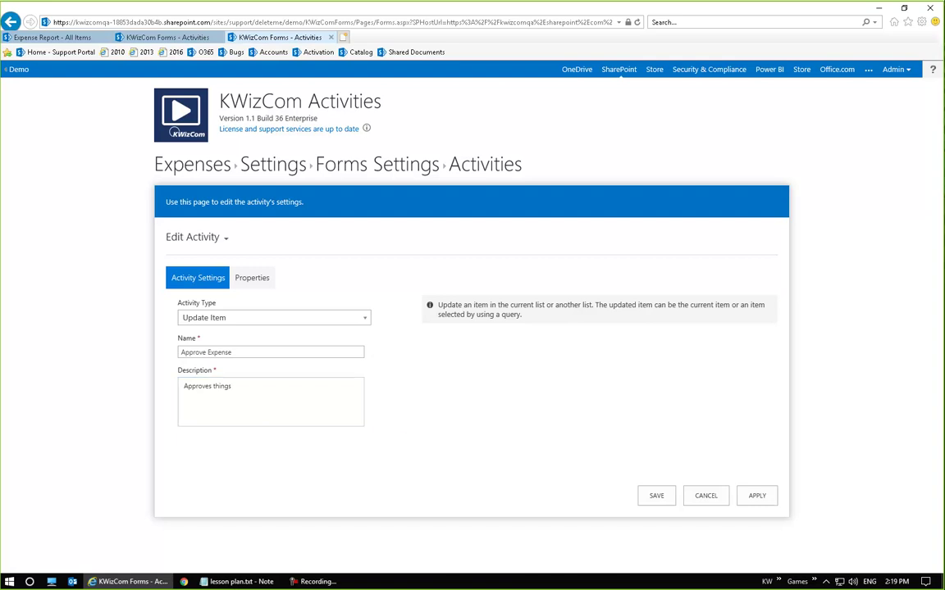
click(246, 277)
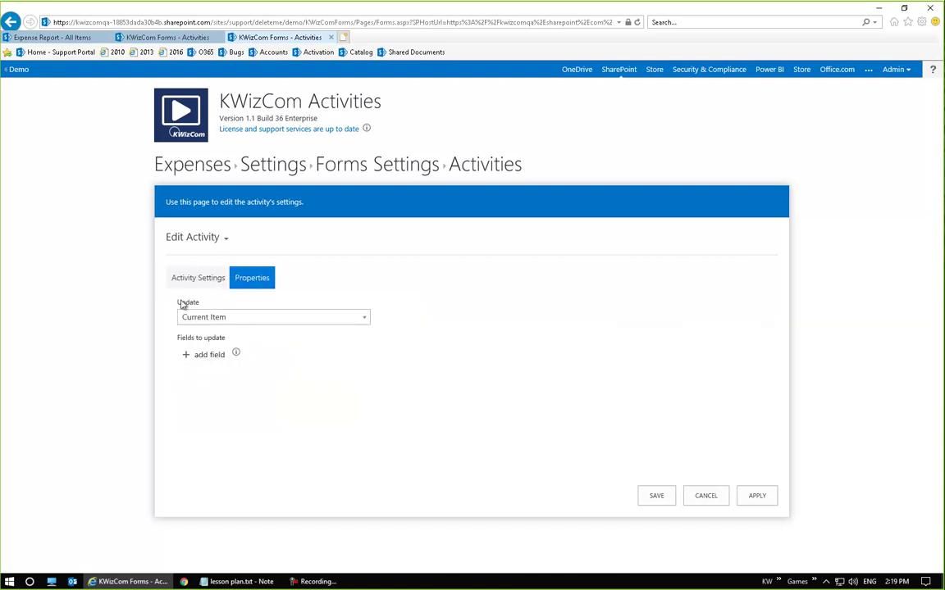
Keep Current Item as the update target and set Approved to Yes
click(307, 322)
click(264, 334)
click(218, 356)
click(286, 376)
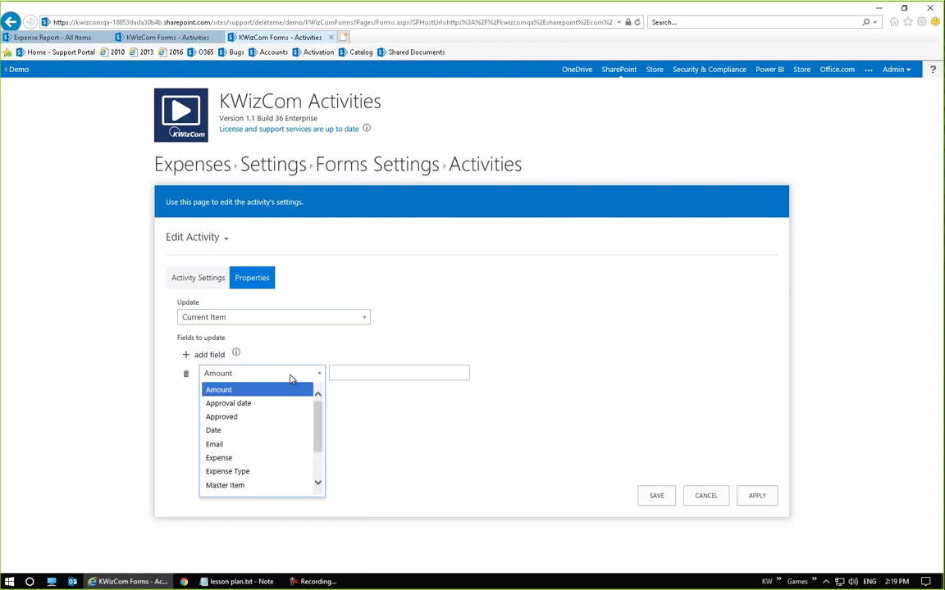
click(268, 418)
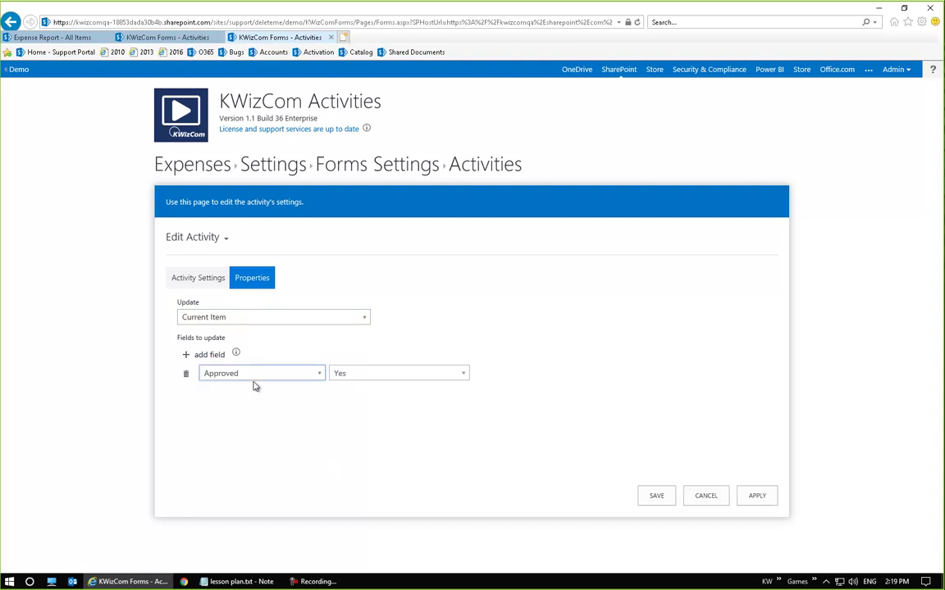
click(381, 374)
click(367, 388)
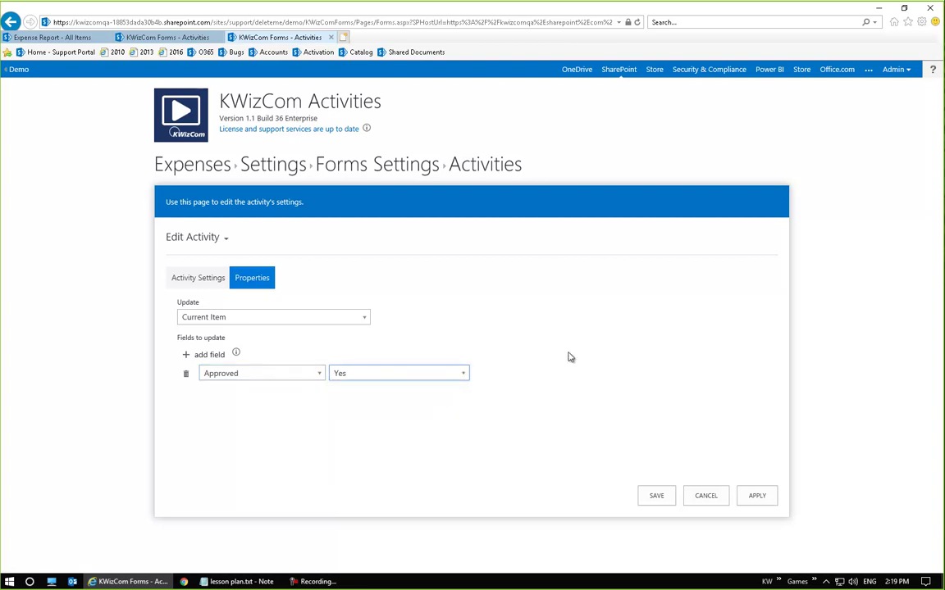
Add a second field setting Approval date to [Today]
click(210, 355)
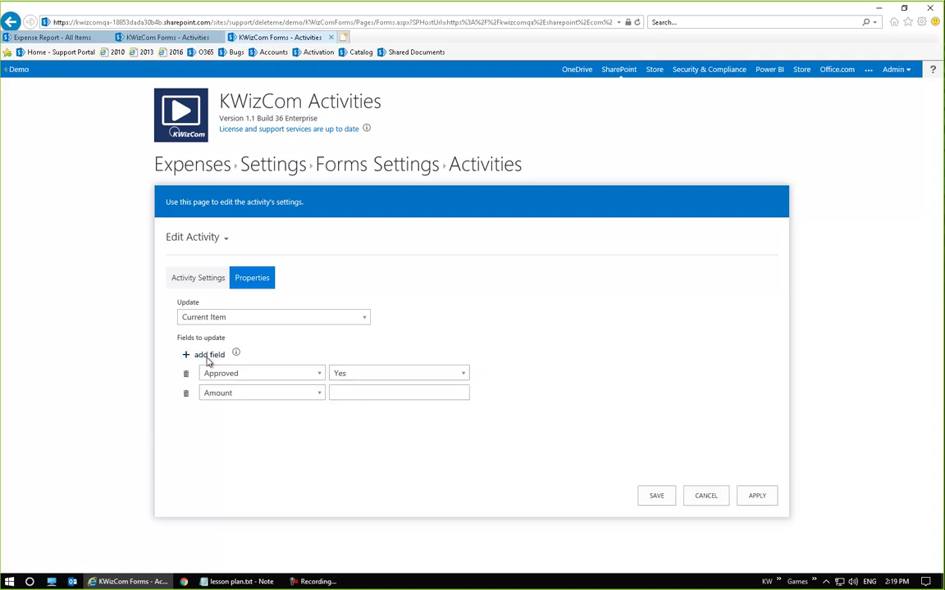
click(278, 400)
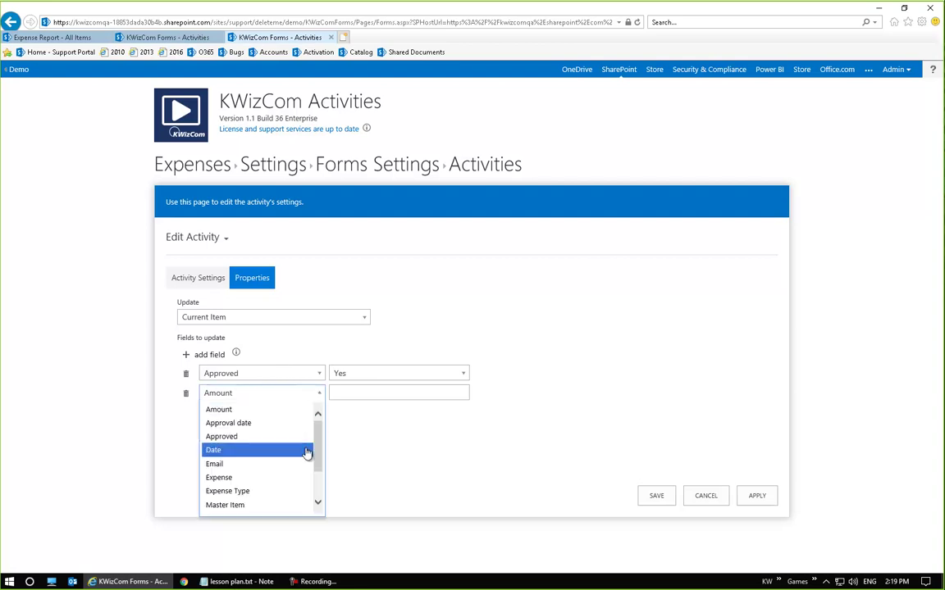
click(255, 428)
text([Today)
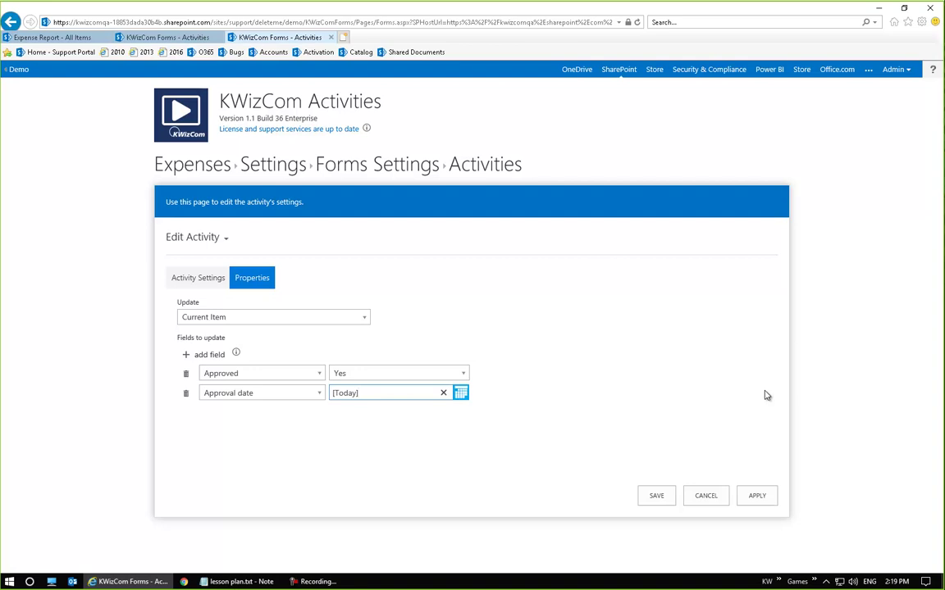
Add a third field setting Reimbursement Date to [Today]+7
click(205, 355)
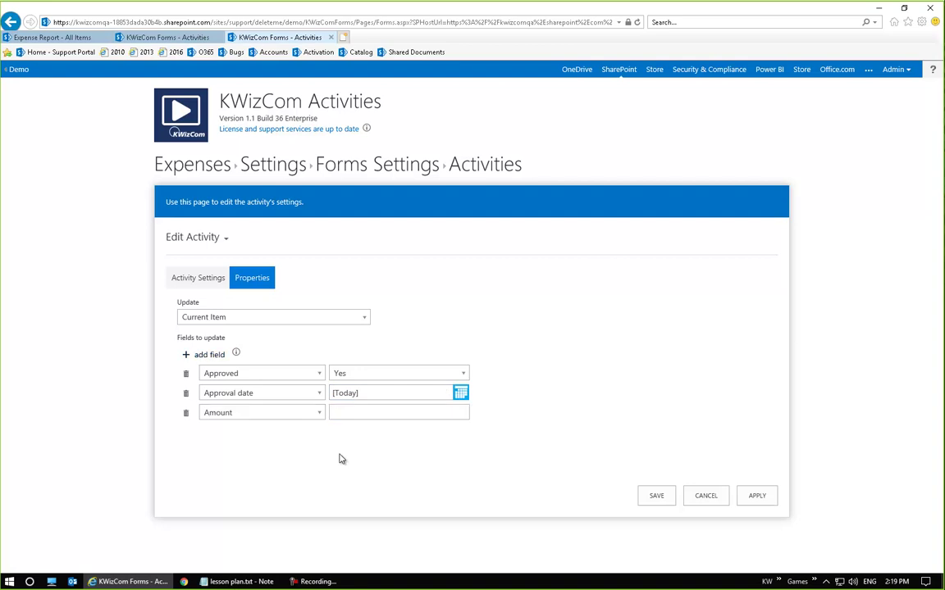
click(261, 414)
scroll(289, 498, down, 2)
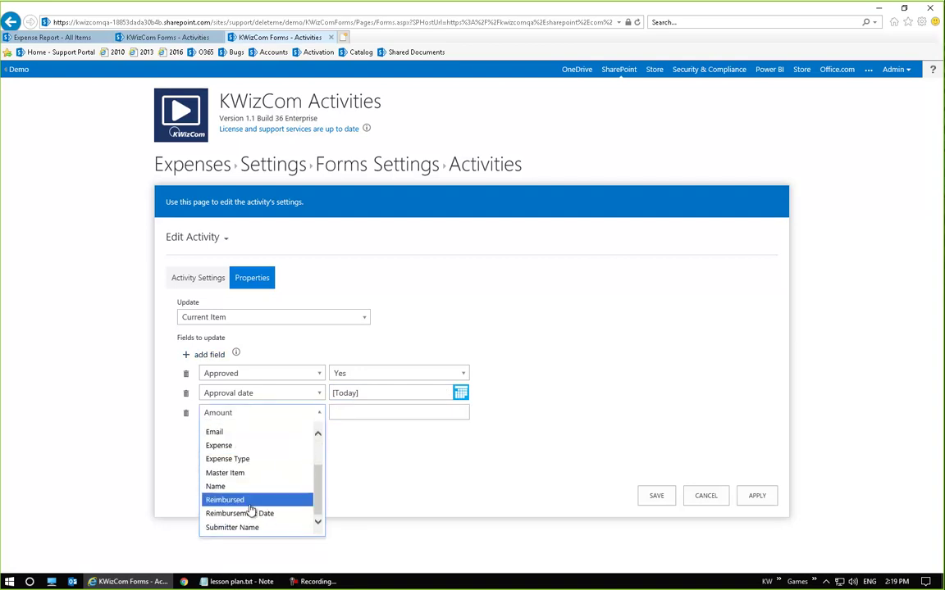
click(297, 514)
click(362, 416)
text([Today)
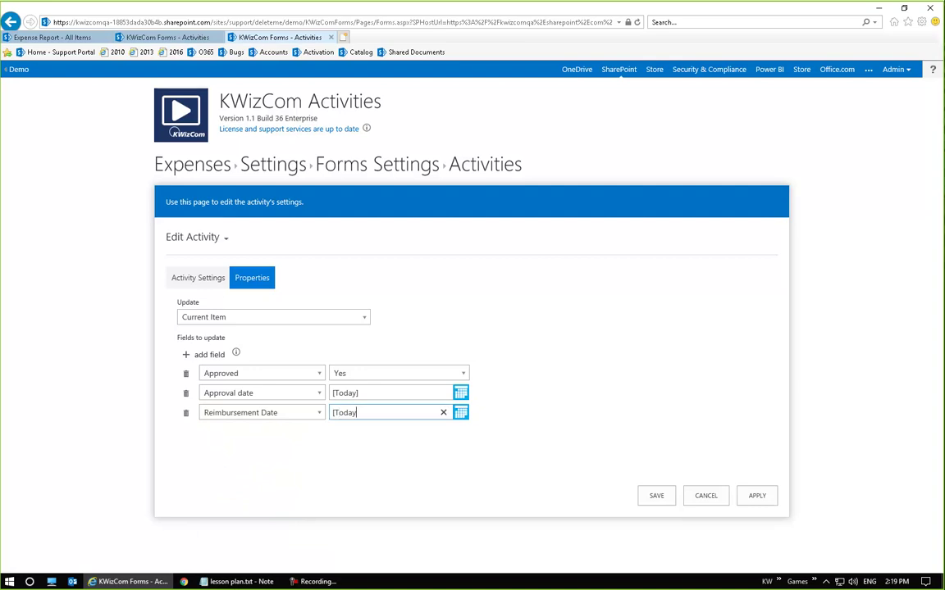
text(]+7)
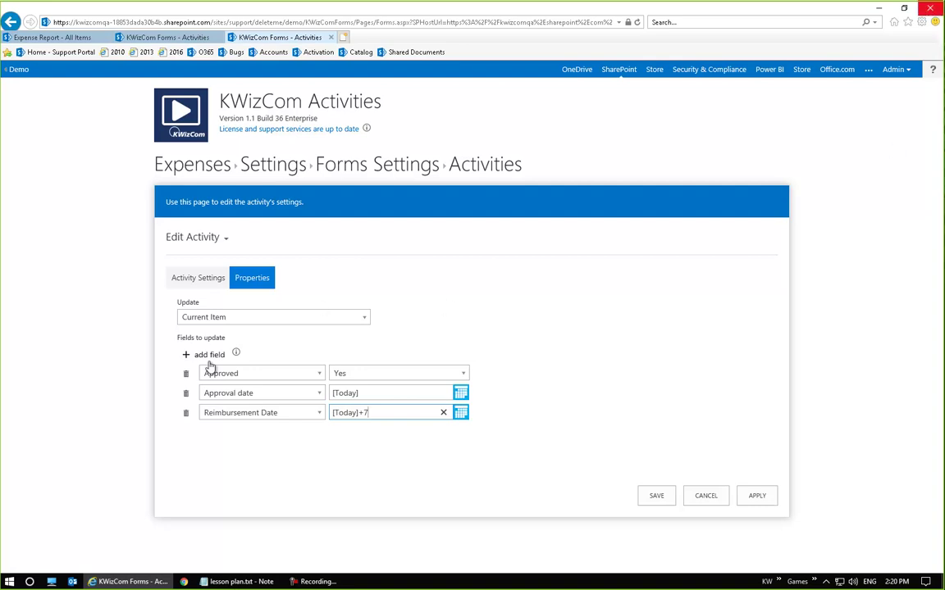
click(592, 340)
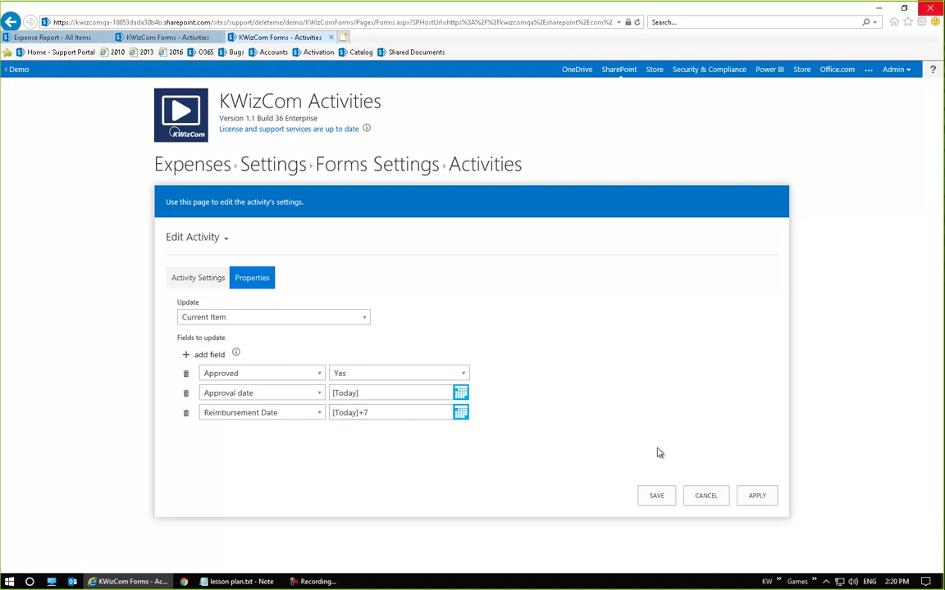
Save the Approve Expense activity and start a new Email activity
click(655, 502)
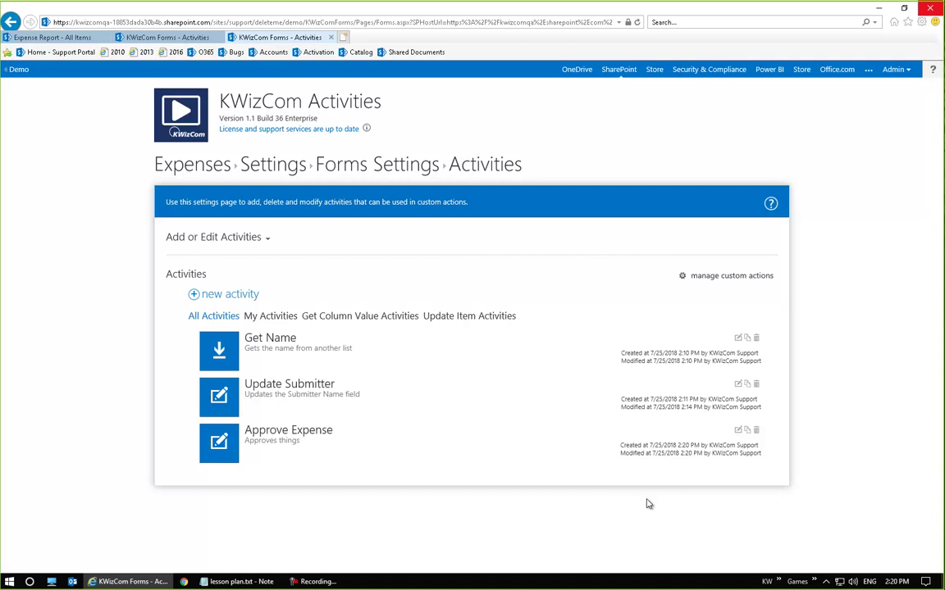
click(230, 294)
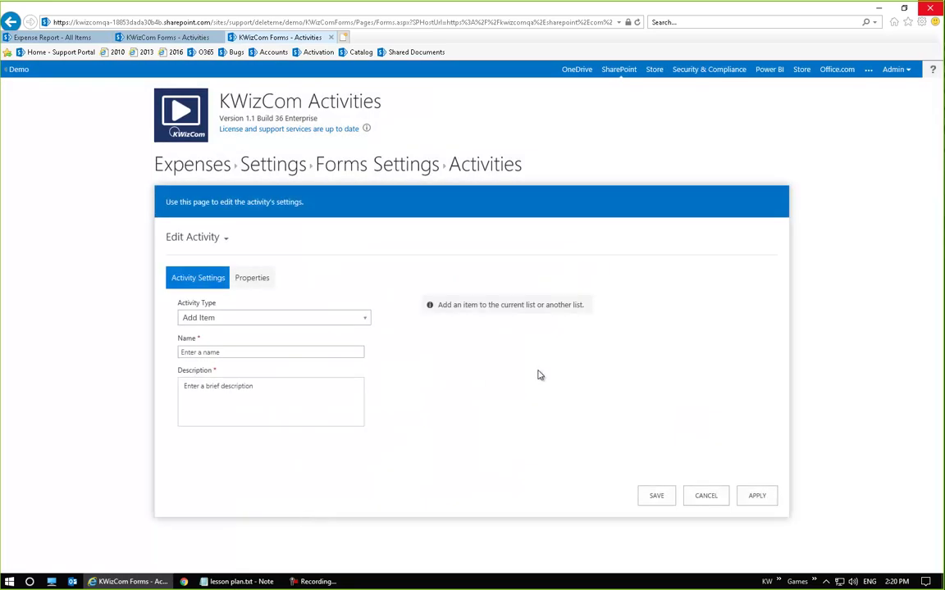
click(259, 286)
click(186, 280)
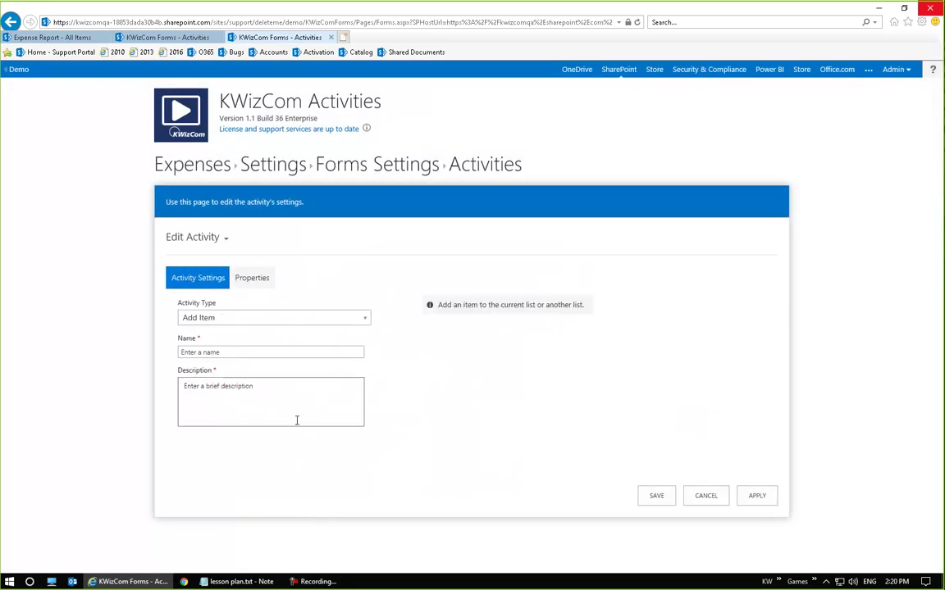
click(262, 317)
click(273, 379)
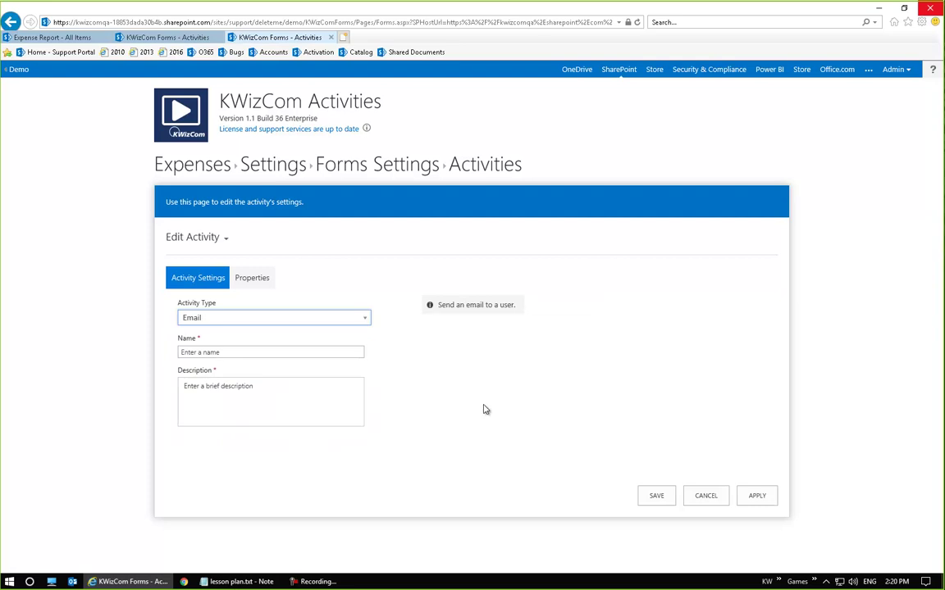
Name it 'Email Accounts Payable' with description 'Emails accounts payable' and open its email properties
click(239, 352)
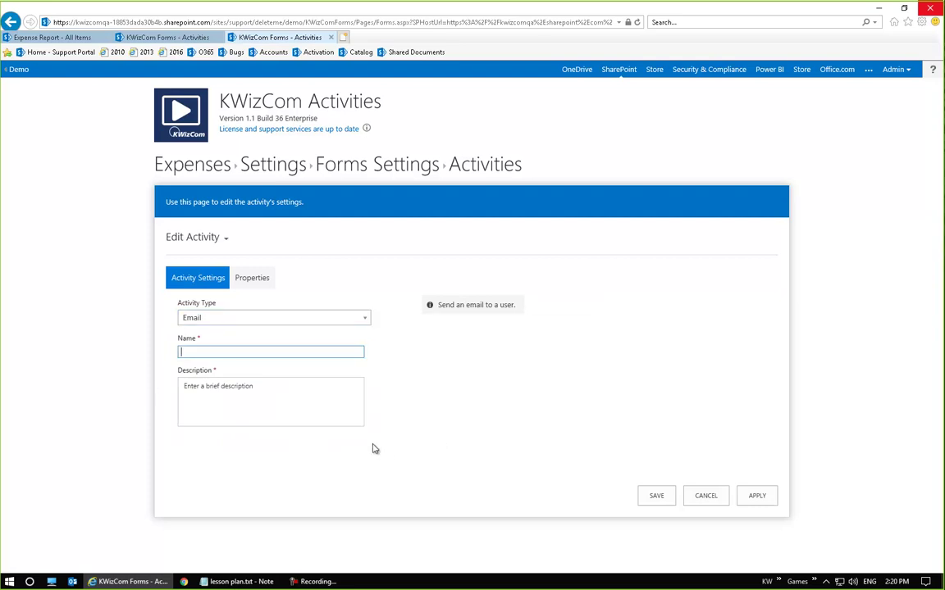
text(Email Accounts Payable)
click(255, 417)
text(Emails accounts payable)
click(253, 279)
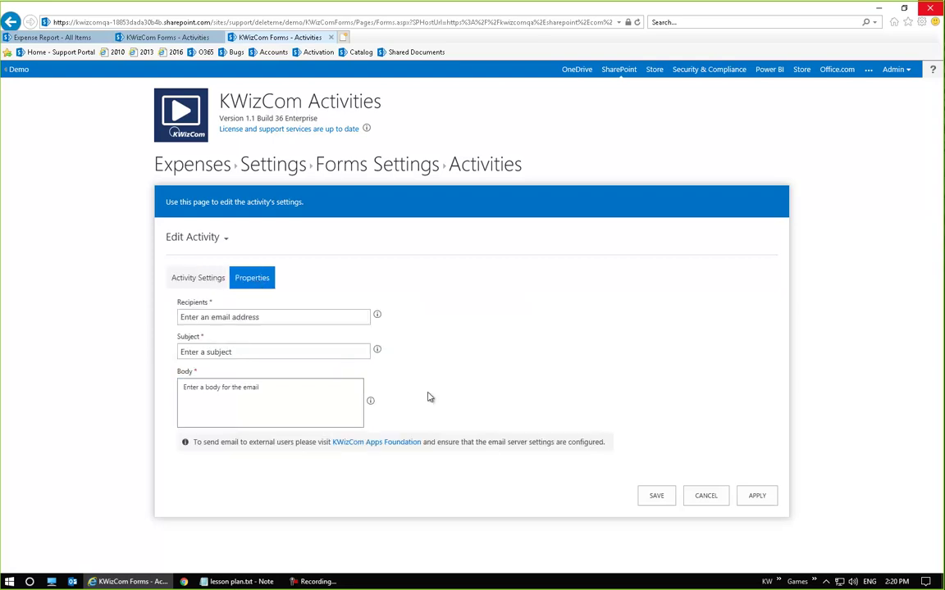
Enter the recipient's e-mail, subject 'Pay [%variable2%]', and body 'You need to pay back [%variable3%] in the amount of'
click(285, 316)
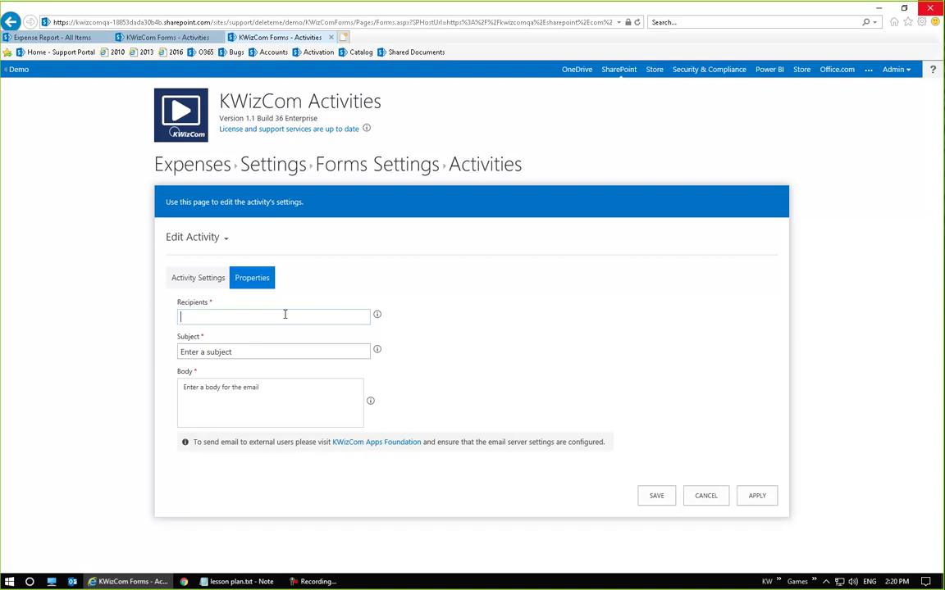
click(281, 353)
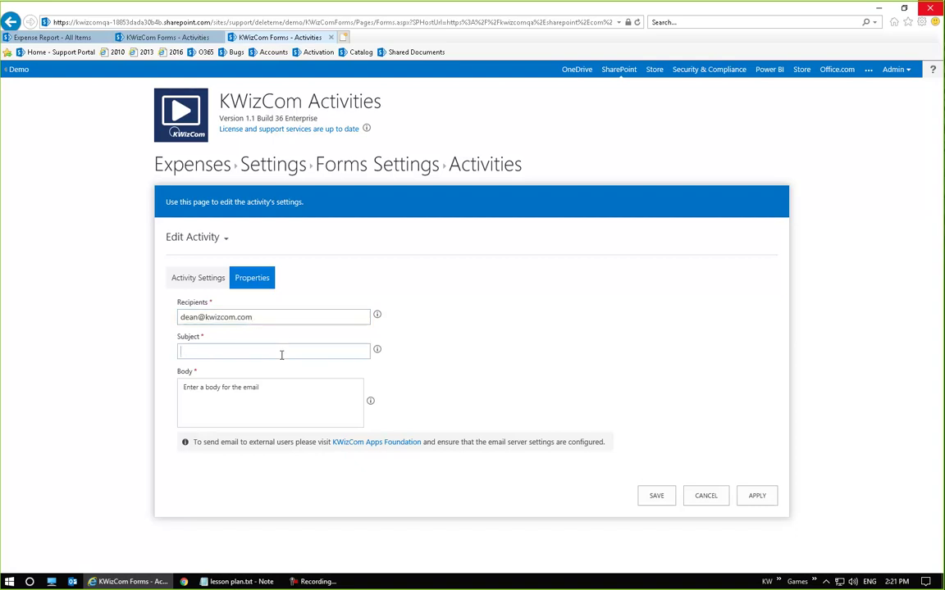
text(Pay)
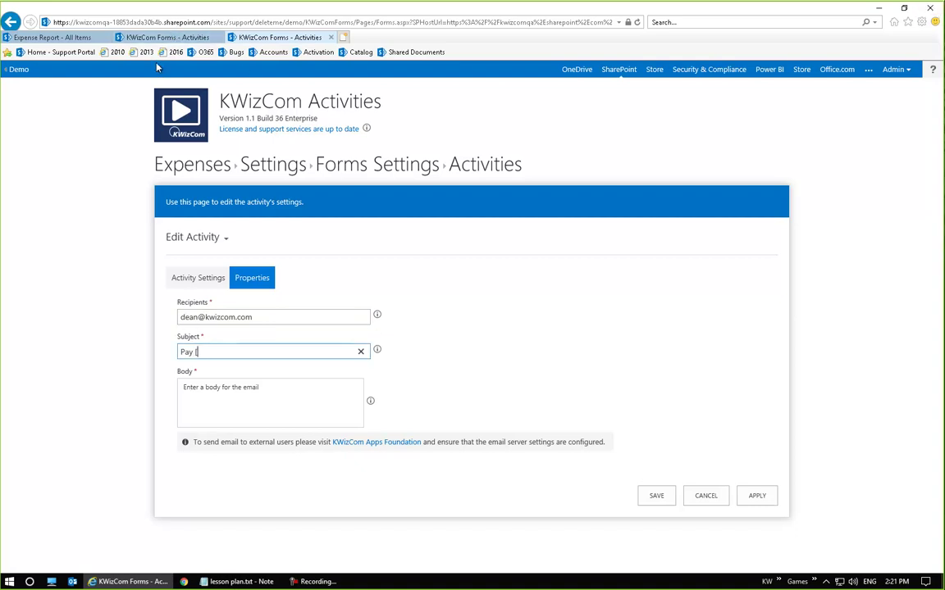
text([%varia)
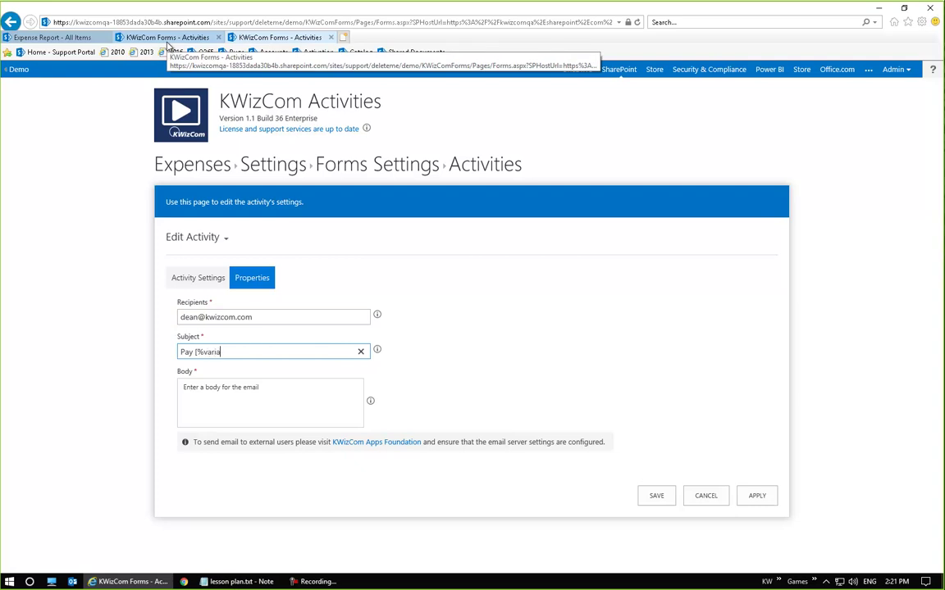
text(ble2%])
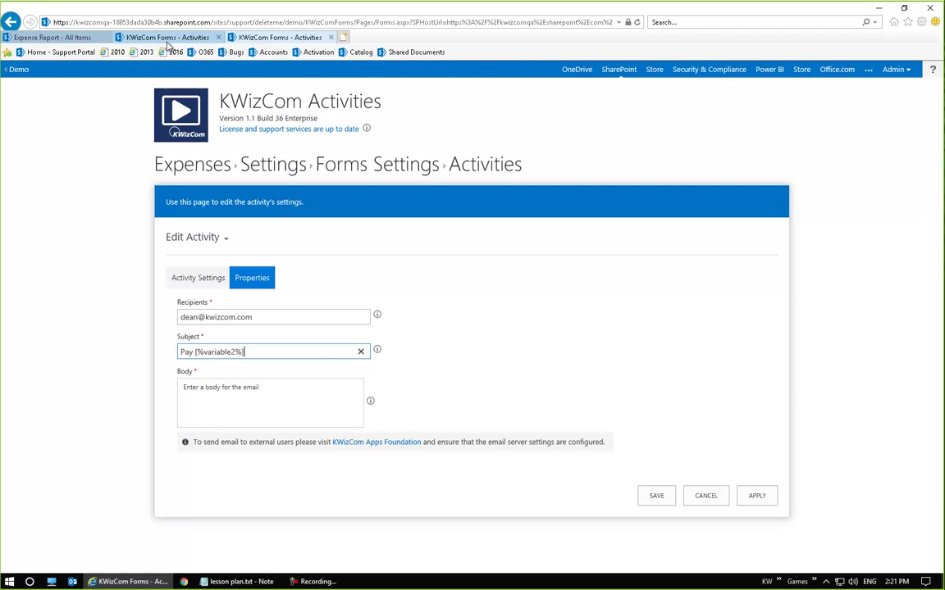
click(241, 391)
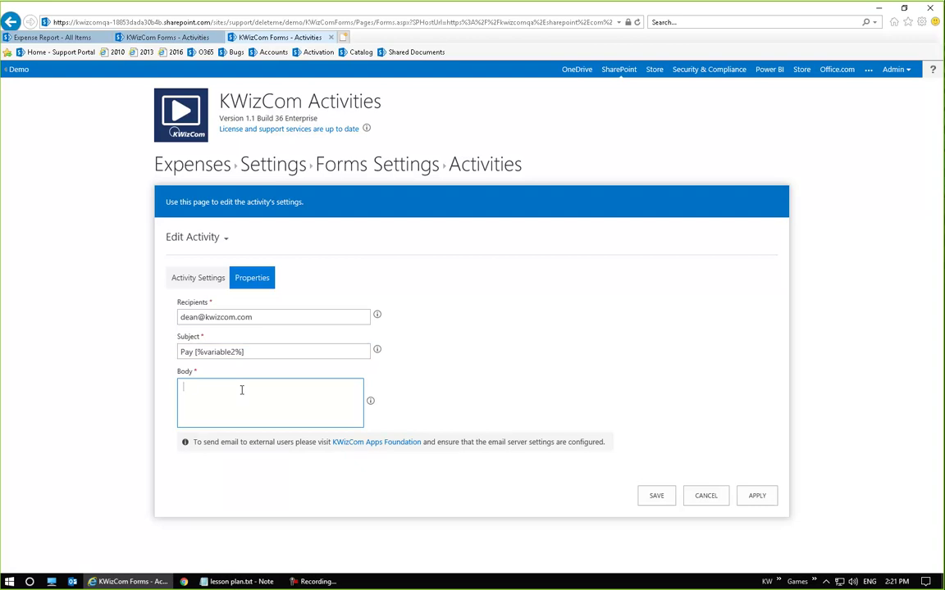
text(You need to pay back [%variable3%] in the amount of)
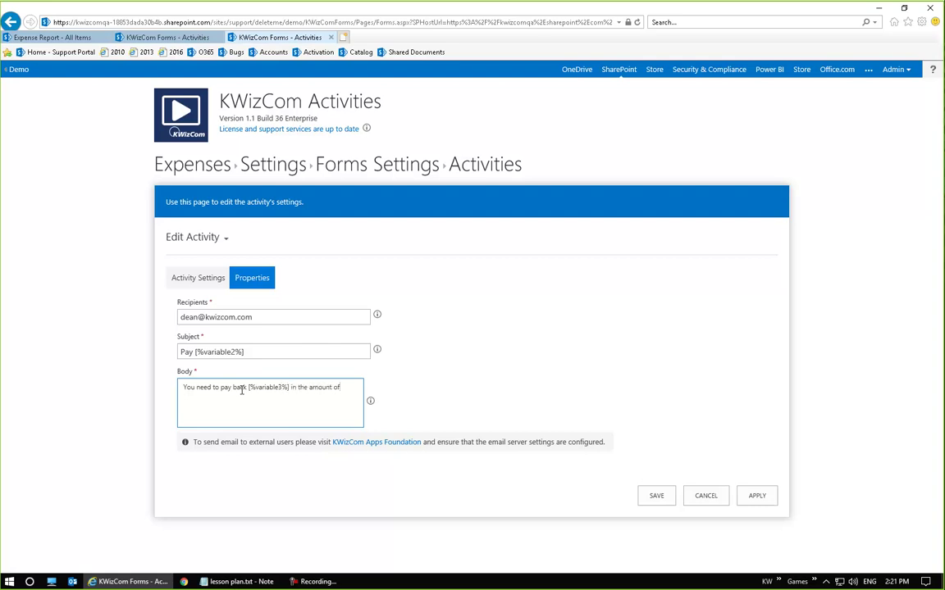
Open the Expenses list from the breadcrumb in a new browser tab
click(158, 36)
click(273, 37)
right_click(200, 168)
click(238, 184)
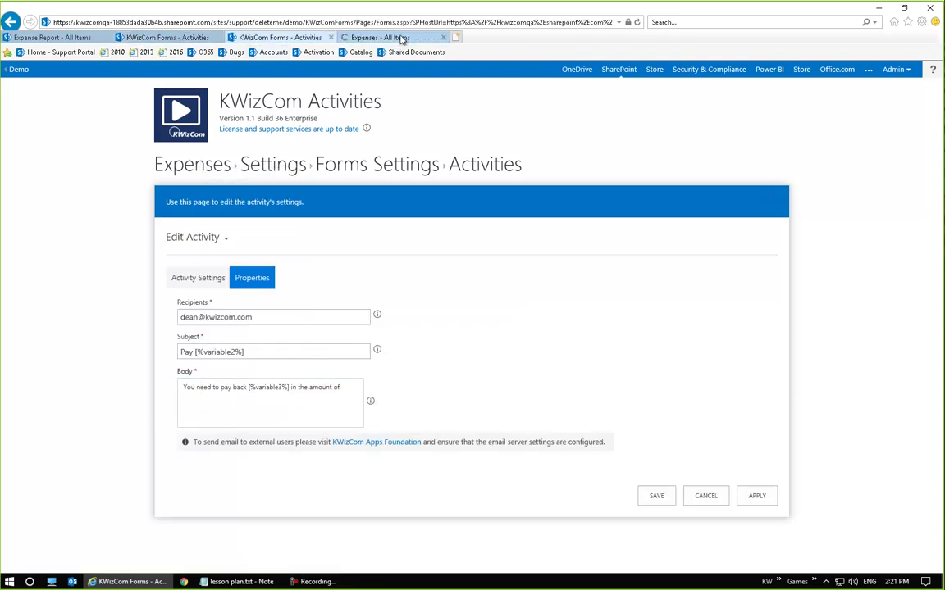
click(393, 39)
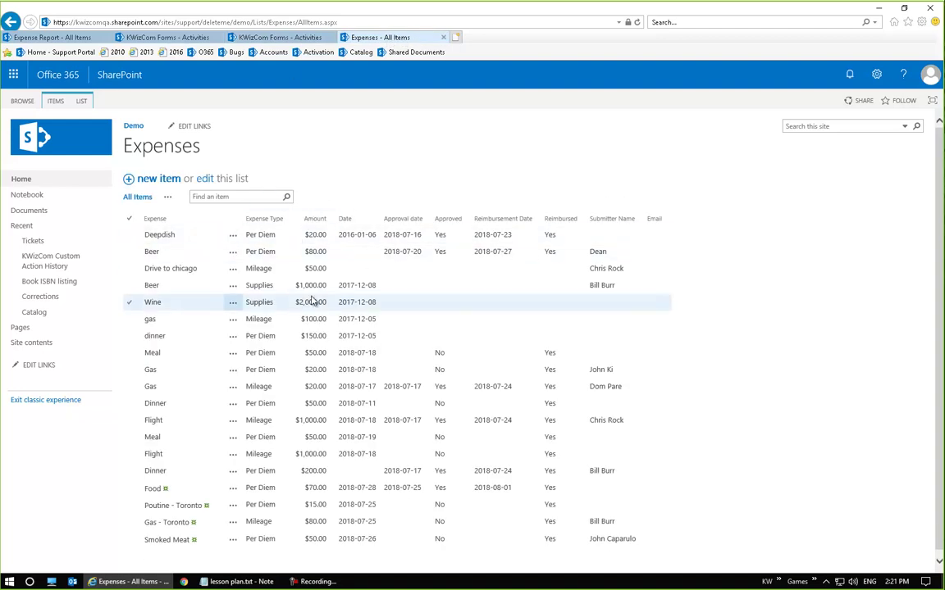
Append the [%amount%] placeholder to the email body after 'in the amount of'
click(258, 37)
click(349, 387)
text([%a)
key(BackSpace)
key(BackSpace)
text(amou)
key(BackSpace)
key(BackSpace)
key(BackSpace)
key(BackSpace)
key(BackSpace)
text([%amoun)
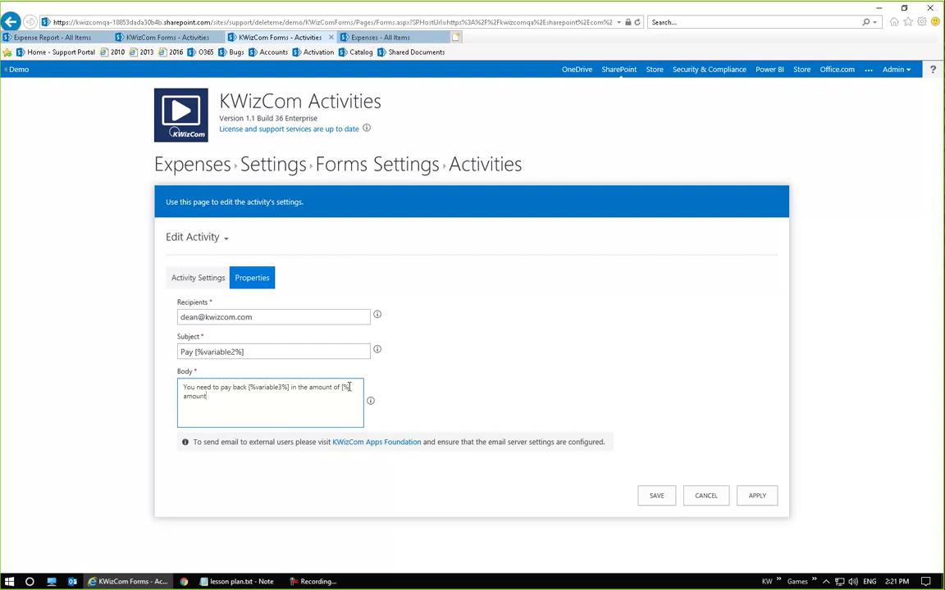
text(t%)
click(518, 339)
Save Email Accounts Payable and open a blank new custom action form
click(651, 500)
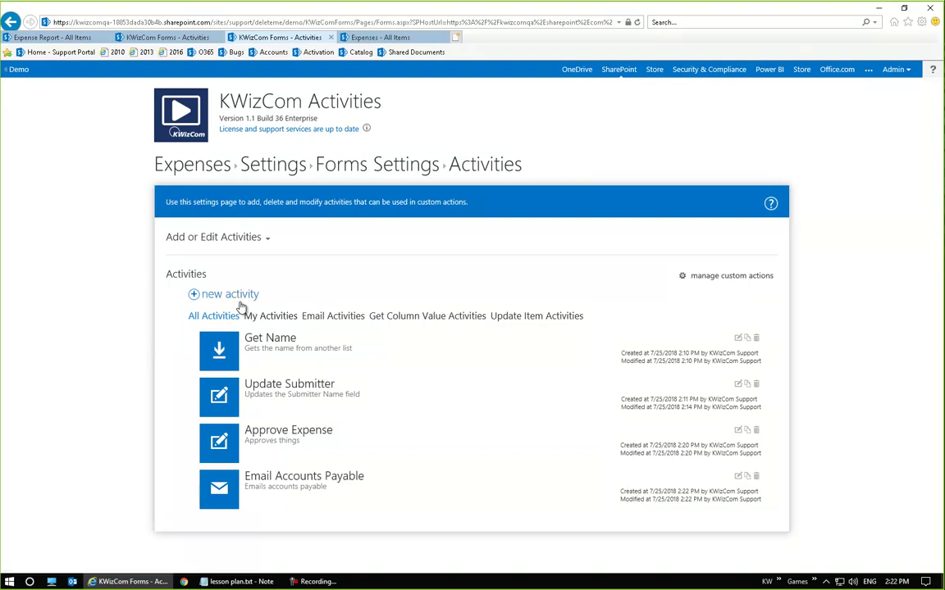
click(722, 277)
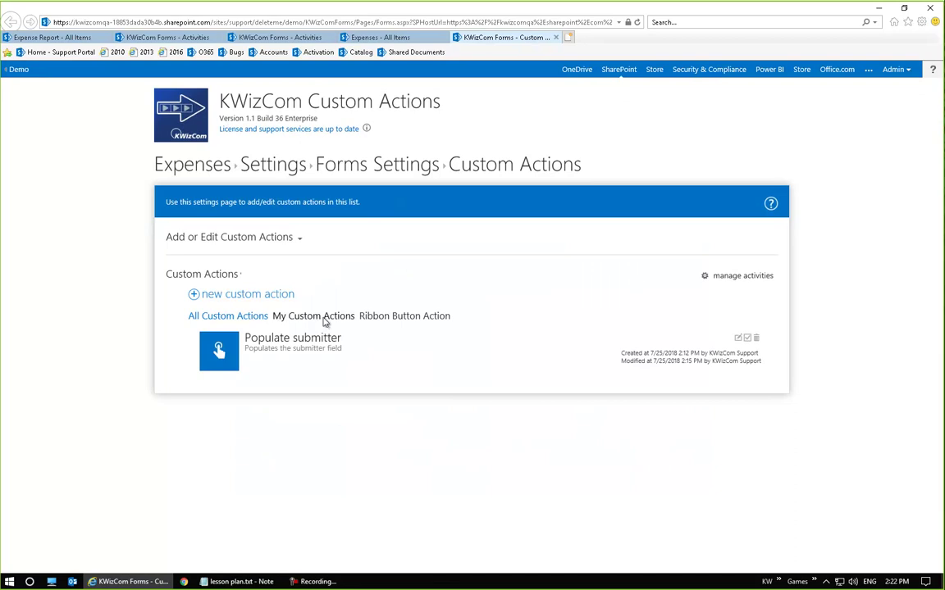
click(282, 300)
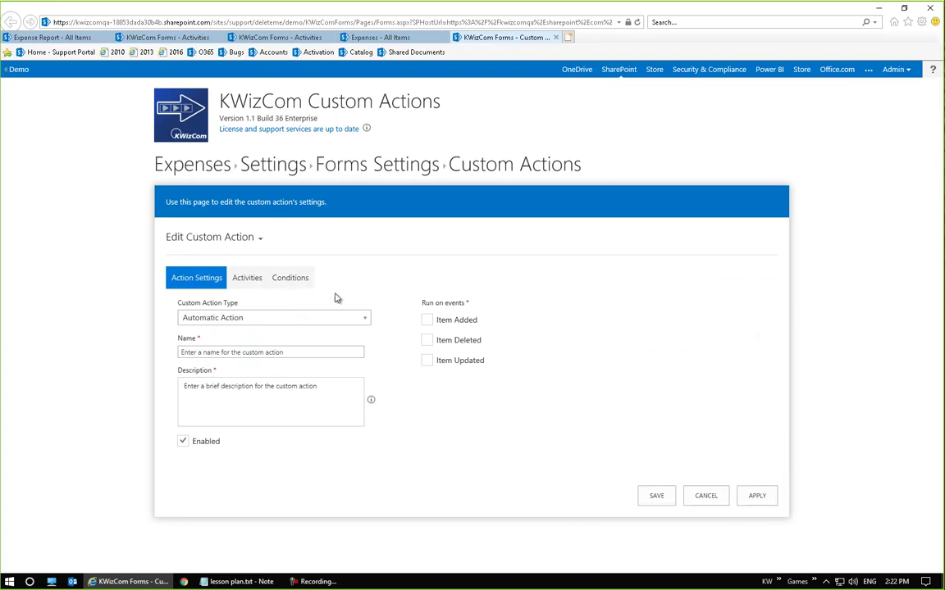
Make it a Ribbon Button Action with caption, name and description 'Approve expense'
click(350, 319)
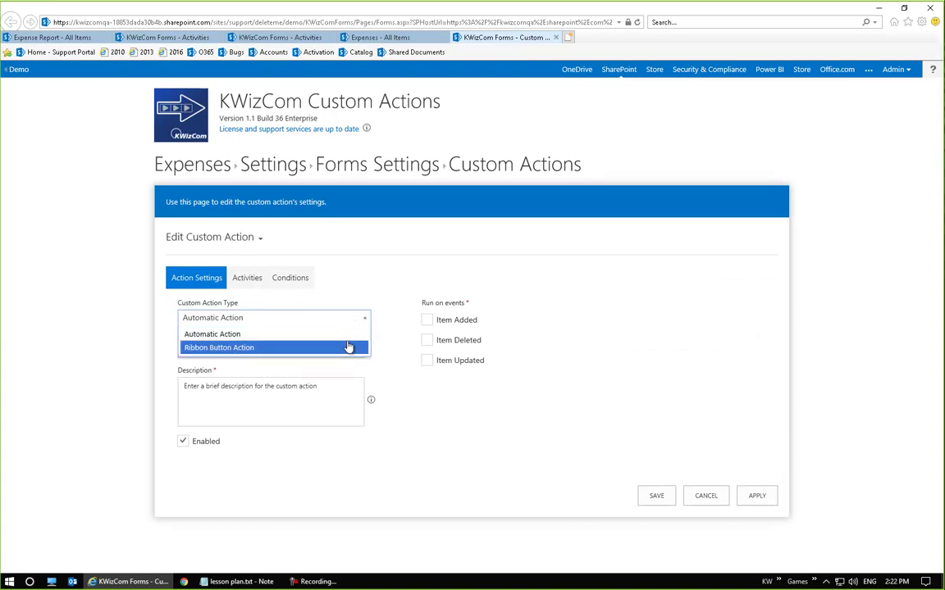
click(349, 348)
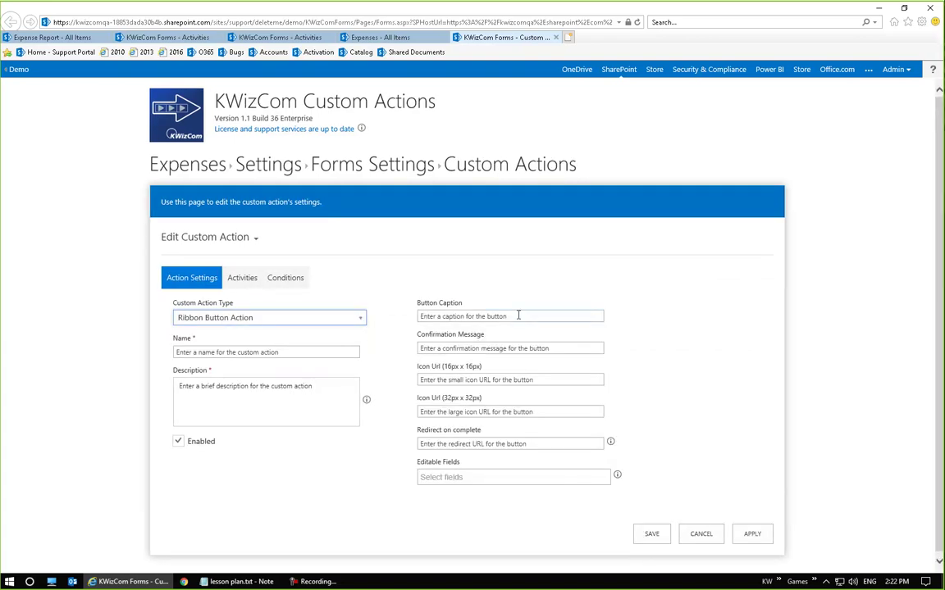
click(494, 311)
text(Approve)
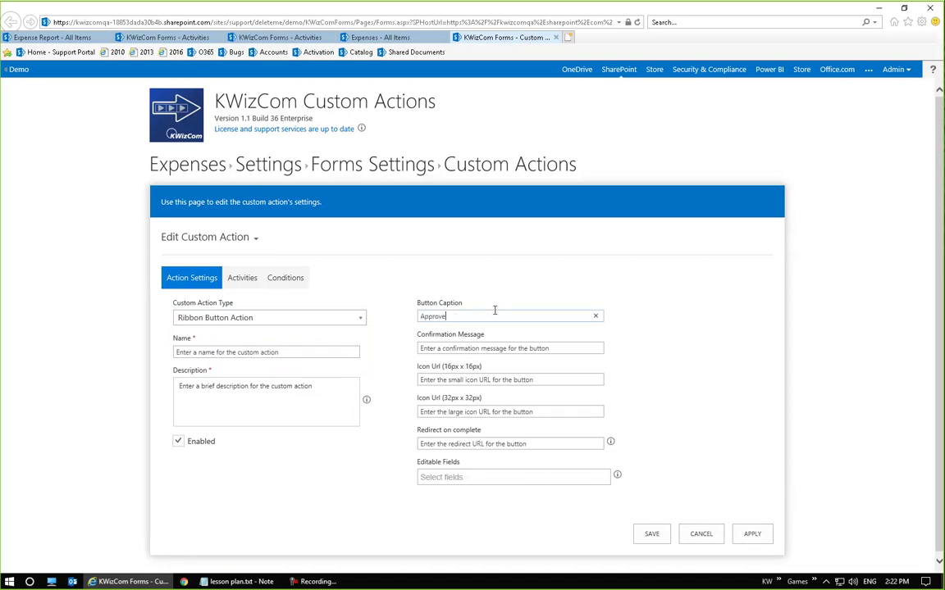
text( expense)
click(241, 351)
text(Approve e)
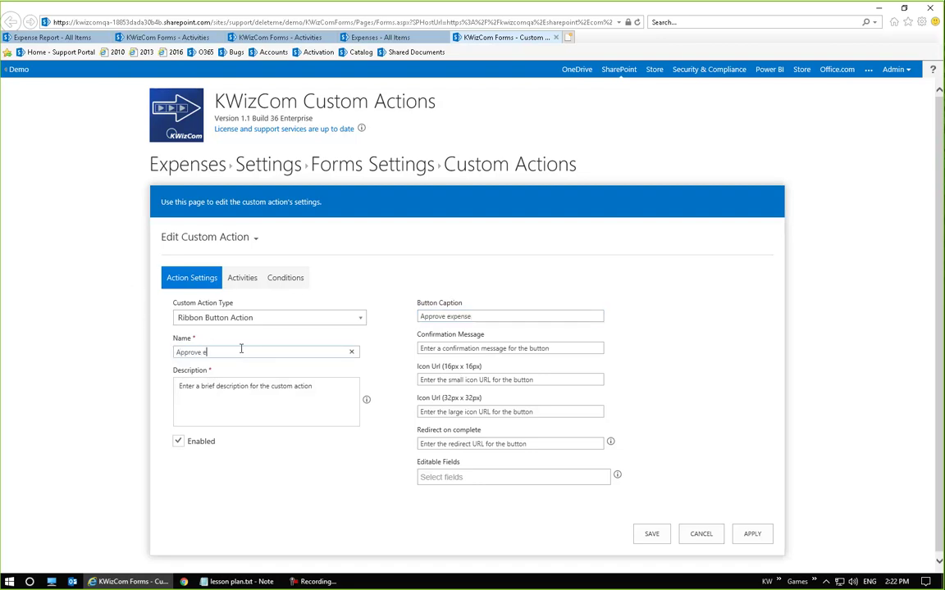
text(xpense)
click(285, 405)
text(Appore)
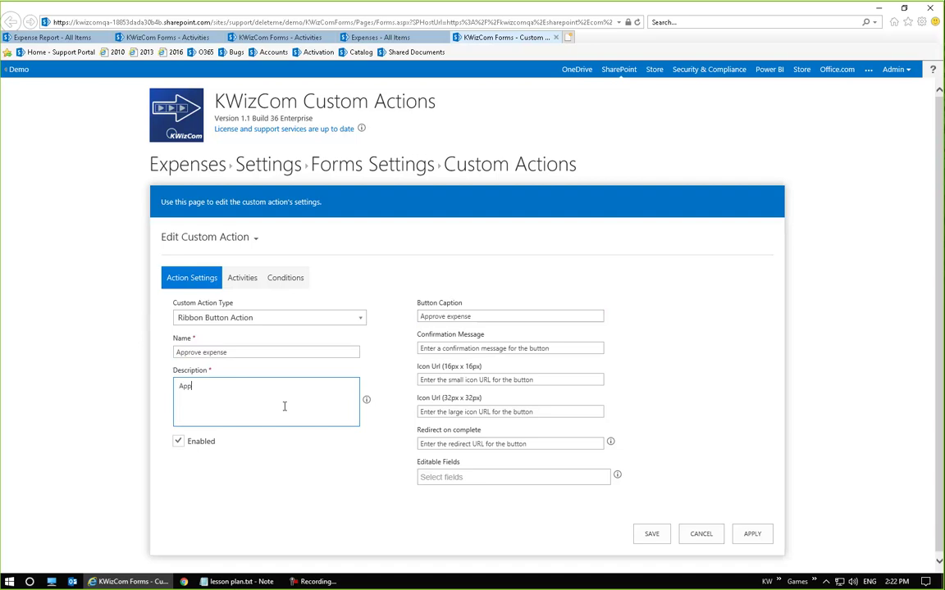
key(BackSpace)
key(BackSpace)
key(BackSpace)
text(rove expense)
click(647, 437)
Set Redirect on complete to [View Item] and the confirmation message to 'Money going out'
click(500, 476)
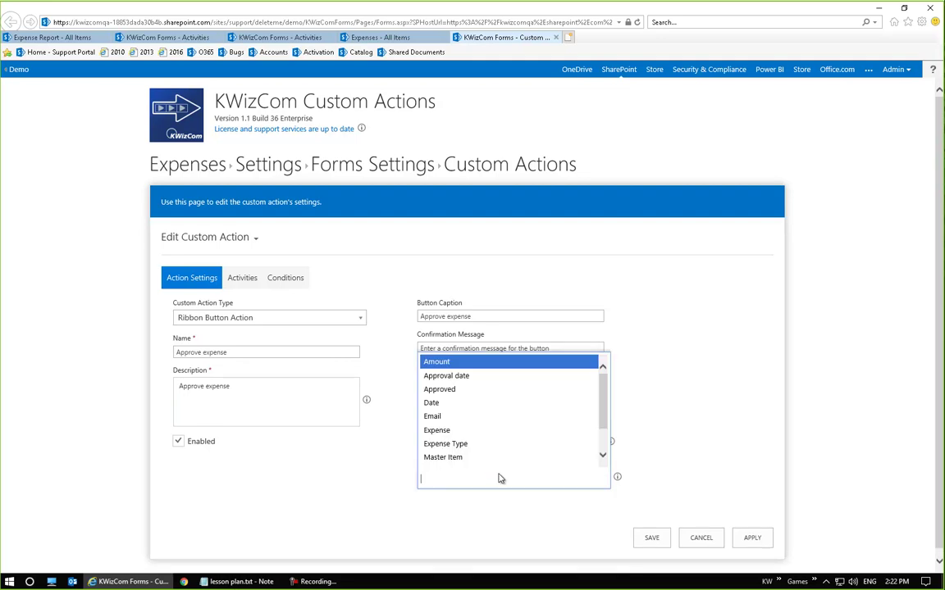
text([Vire)
key(BackSpace)
key(BackSpace)
key(BackSpace)
key(BackSpace)
key(BackSpace)
key(Escape)
click(533, 441)
text([View Item])
click(539, 348)
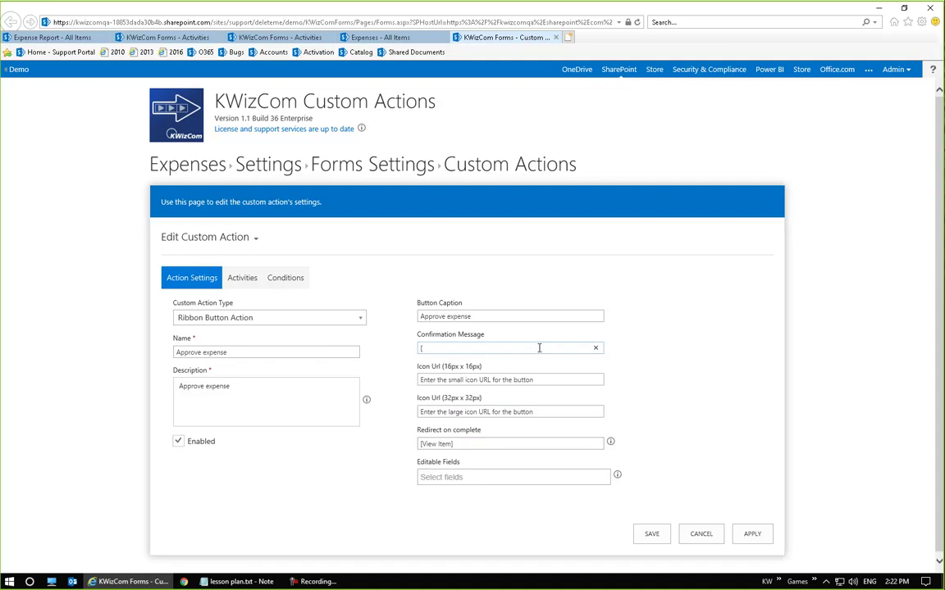
text(Money going out)
Attach the Approve Expense activity to the Approve expense action and save it
click(238, 278)
click(225, 302)
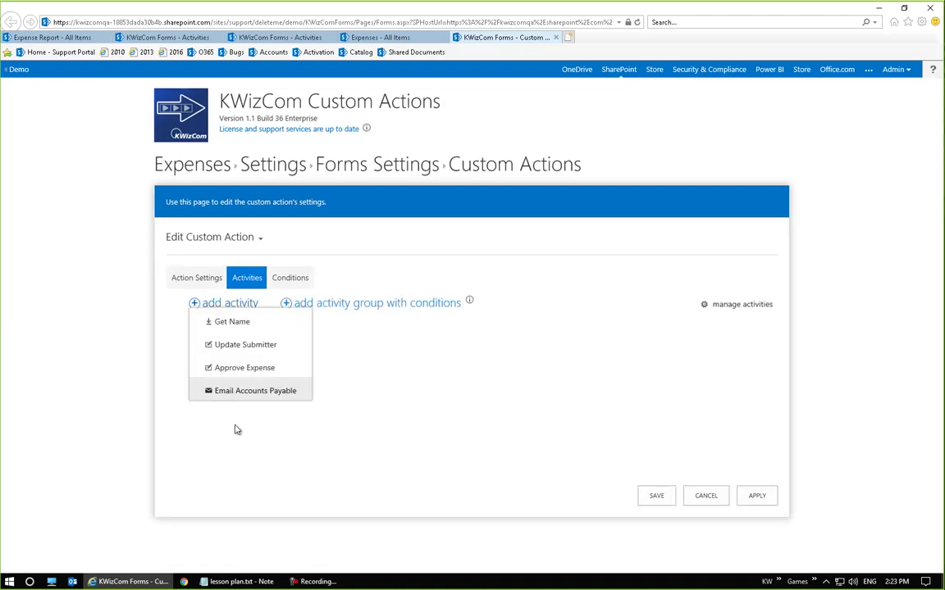
mouse_move(221, 307)
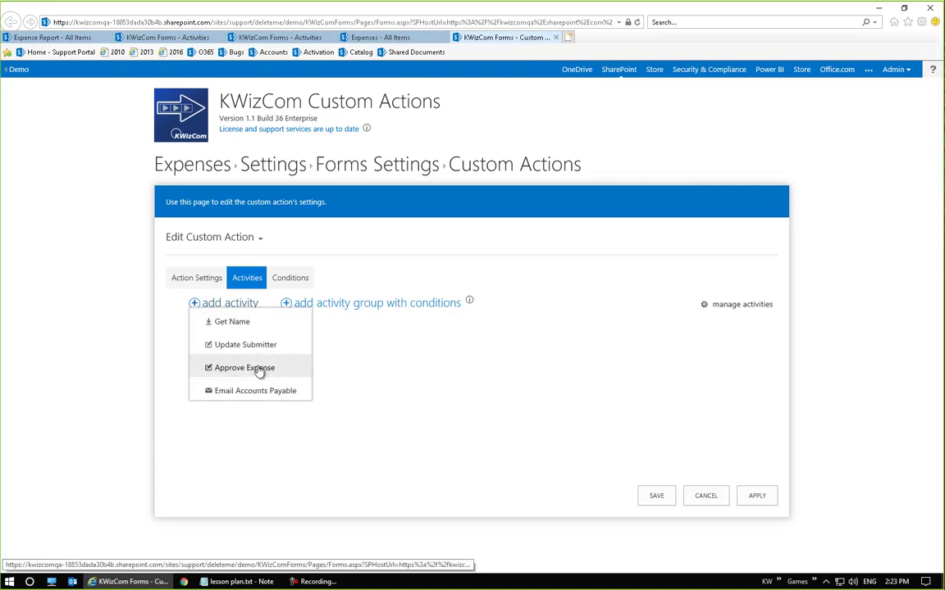
click(256, 369)
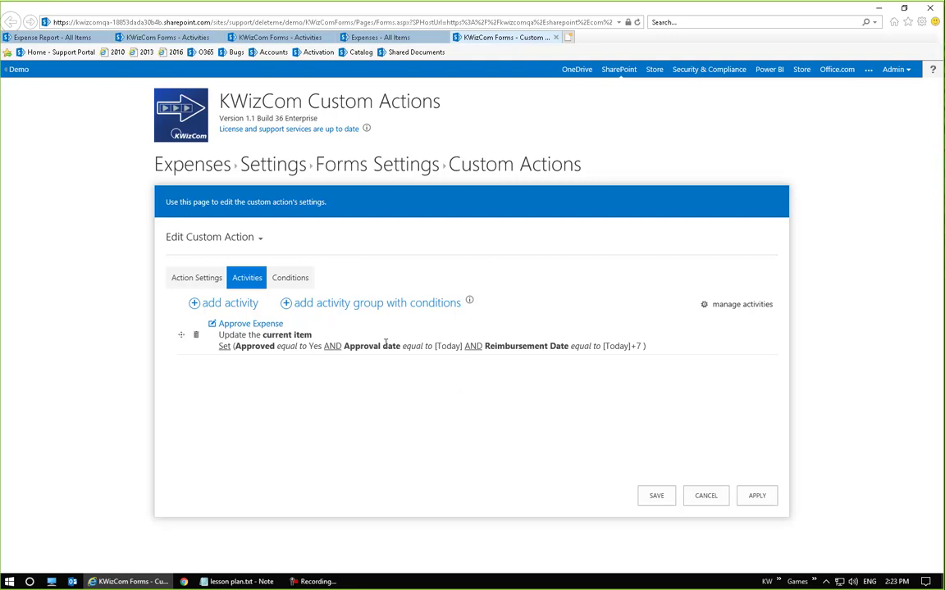
click(656, 500)
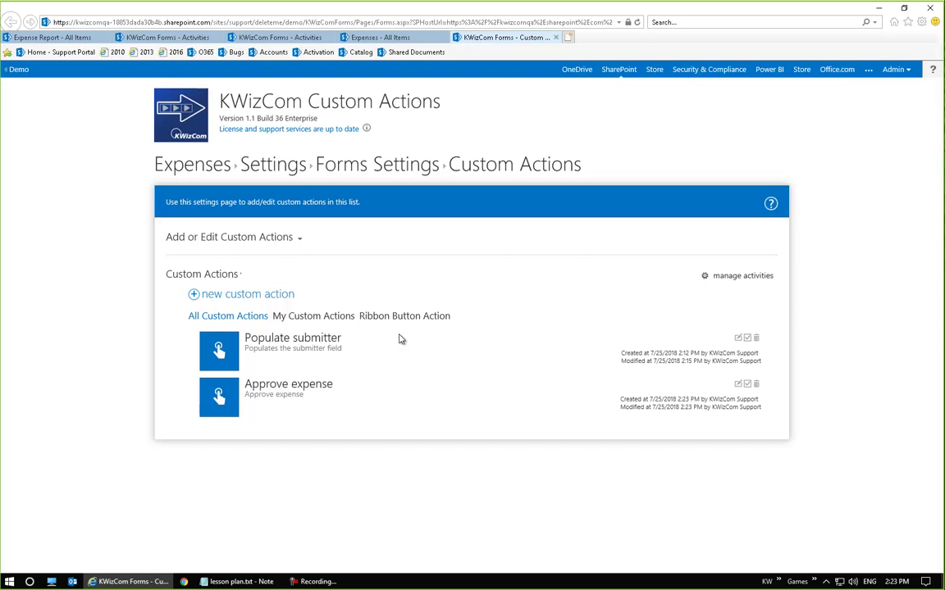
Create a new custom action 'Send confirmation' on Item Updated, described 'Sends an email to accounts payable'
click(248, 294)
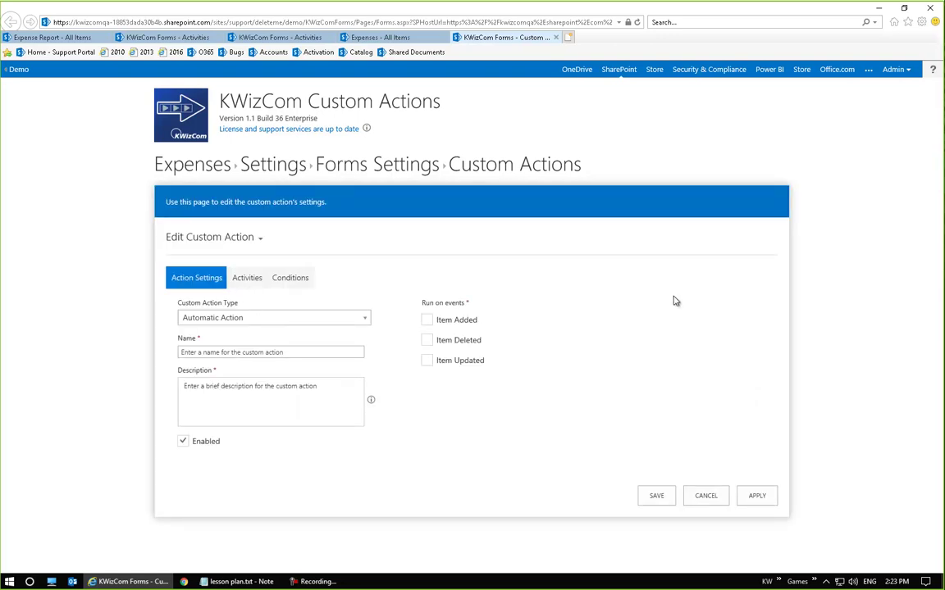
click(427, 361)
click(325, 351)
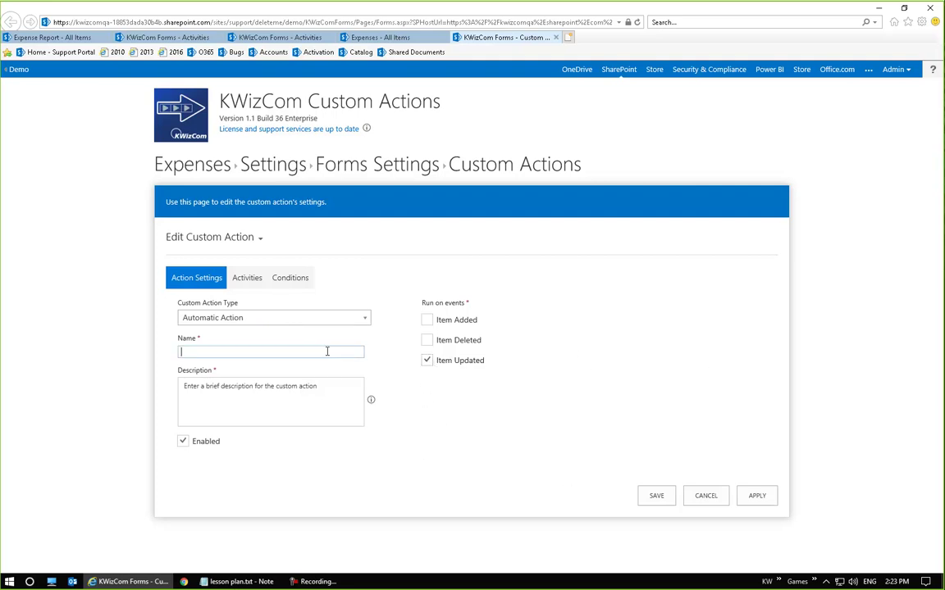
text(Send confirmation)
click(294, 386)
text(S)
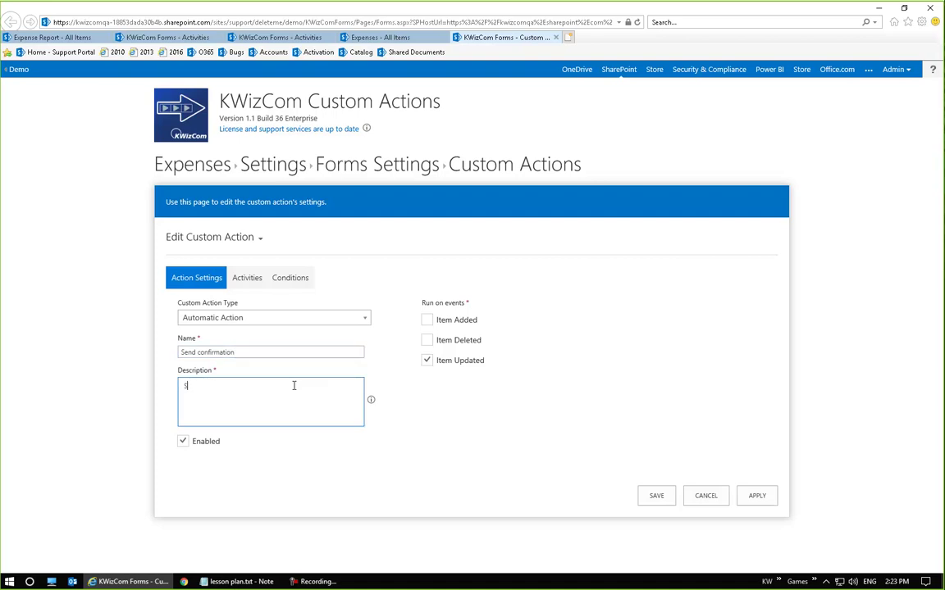
text(ends an email to accounts payable)
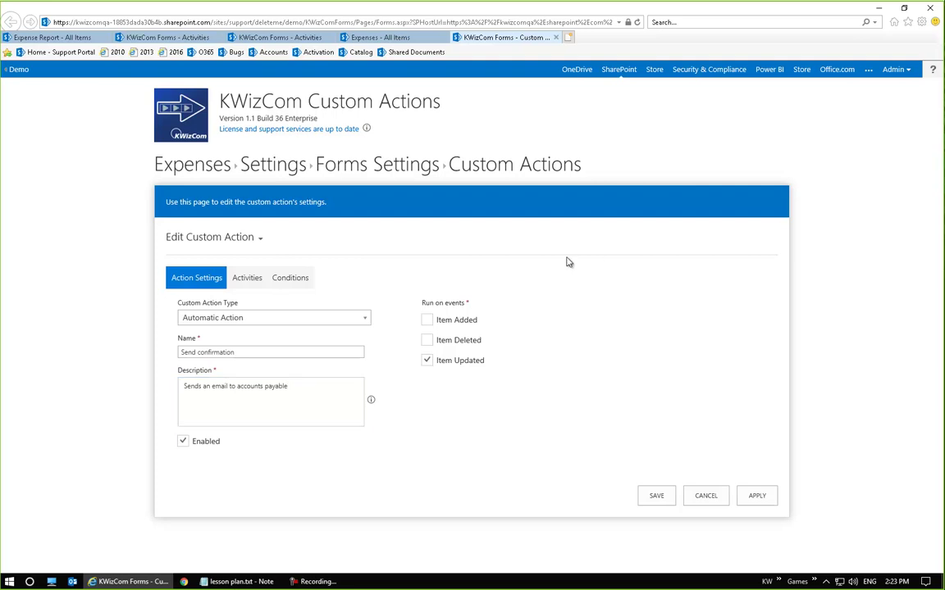
click(245, 277)
click(239, 305)
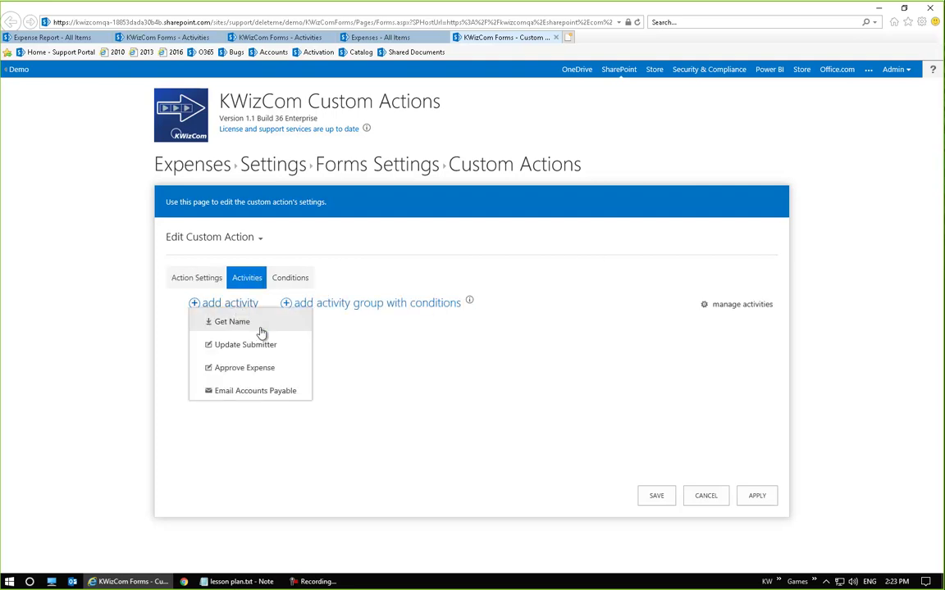
Add the Email Accounts Payable activity, mapping variable2 to Submitter Name and amount to Amount
click(269, 393)
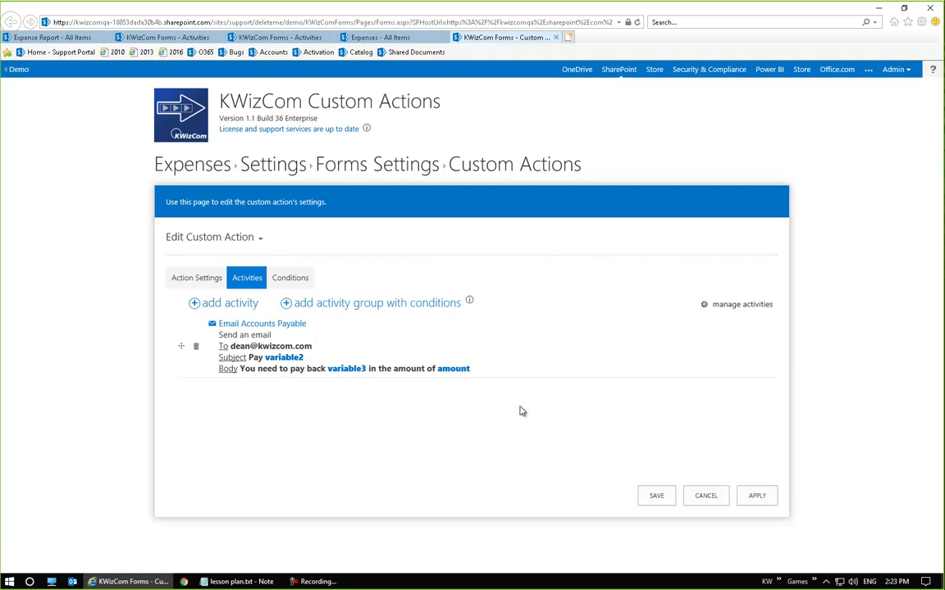
click(283, 361)
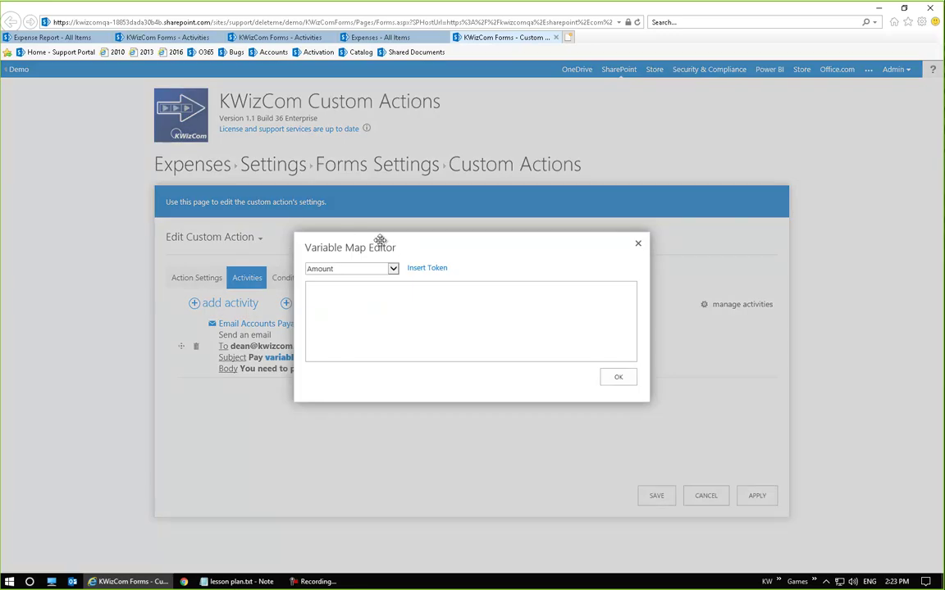
click(361, 268)
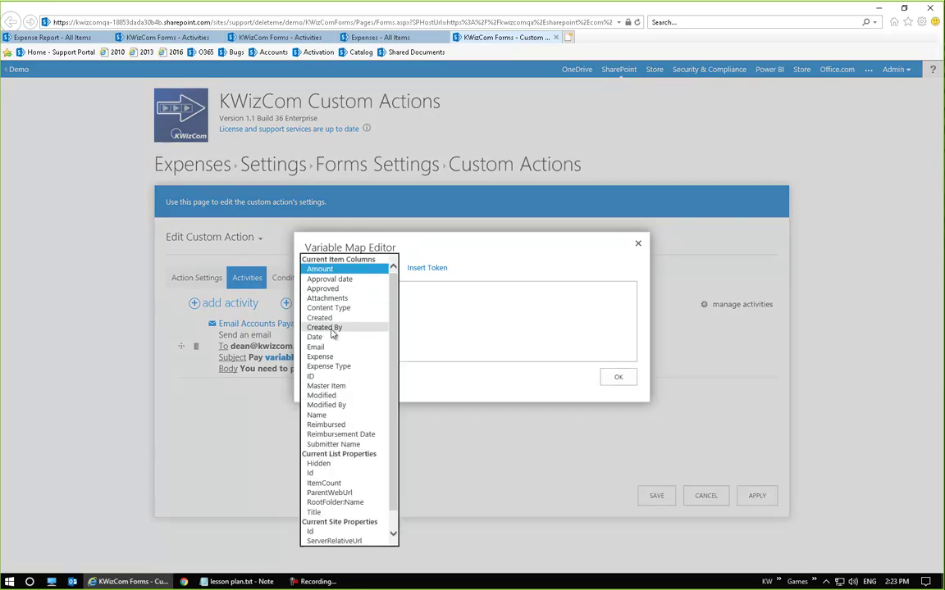
scroll(366, 363, down, 1)
scroll(363, 359, up, 1)
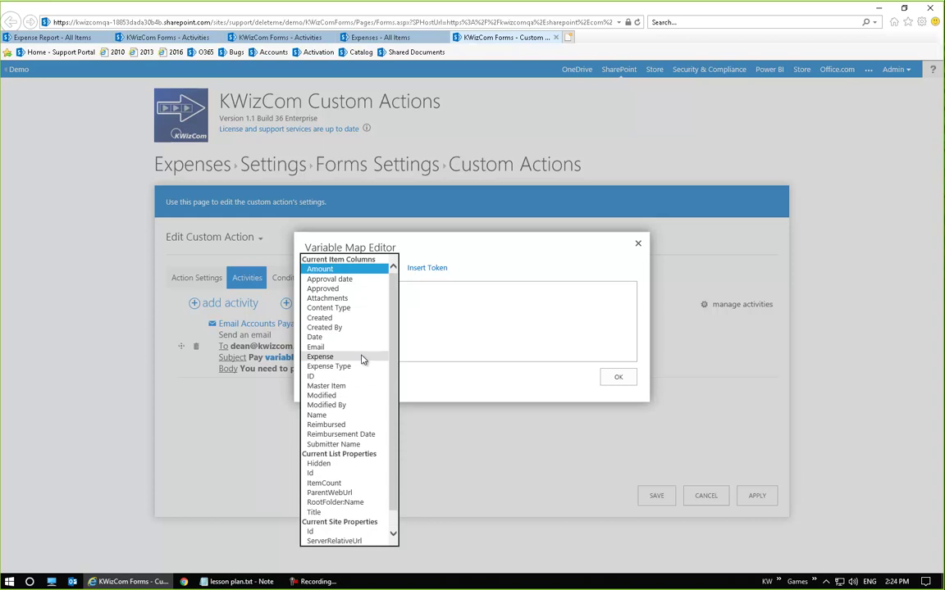
scroll(369, 410, down, 1)
click(344, 425)
click(369, 310)
click(427, 268)
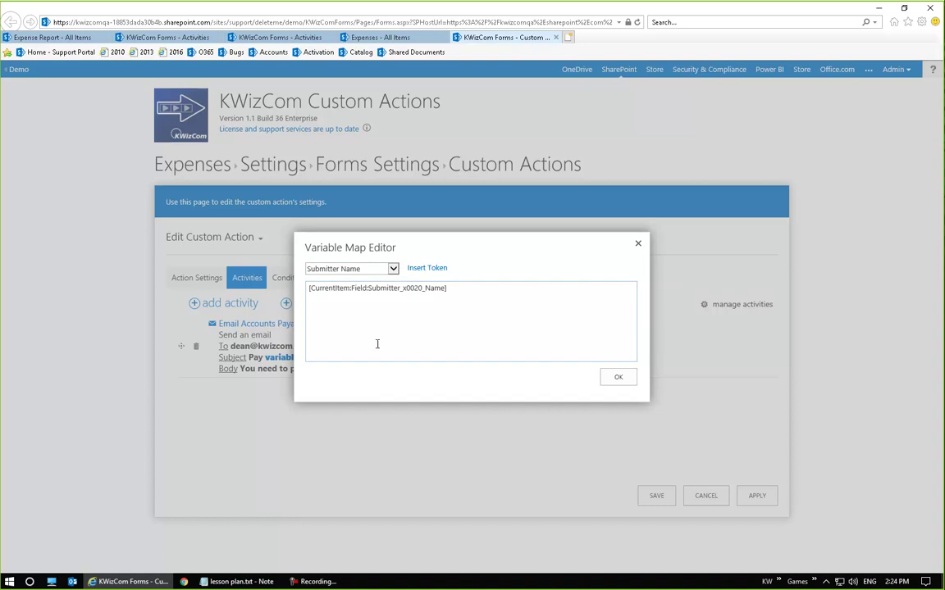
click(618, 378)
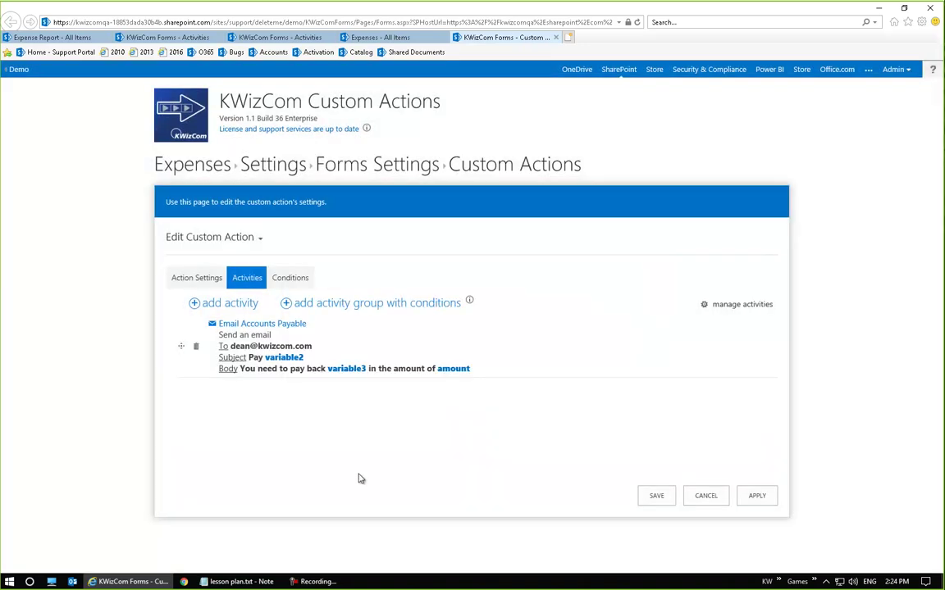
click(343, 369)
click(427, 269)
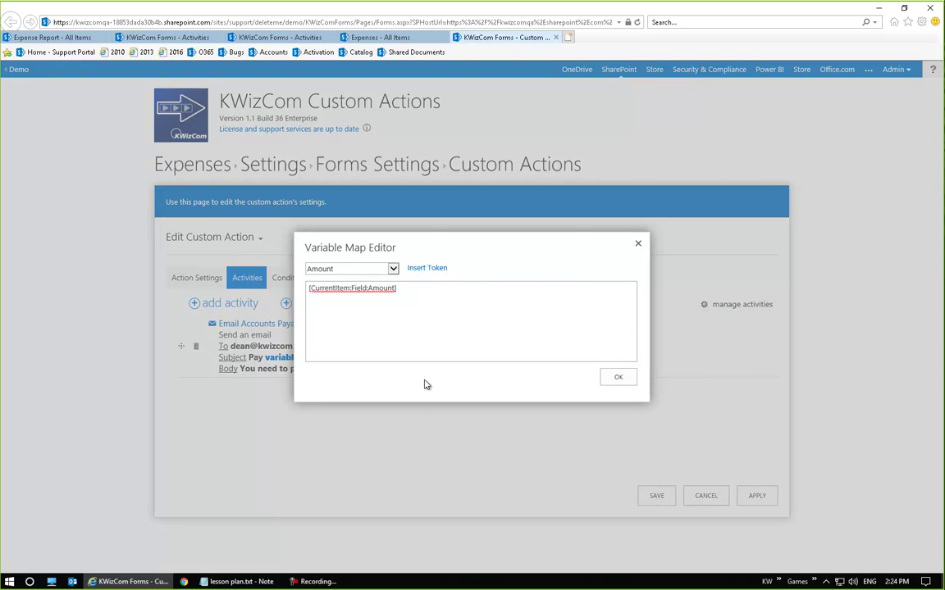
click(628, 378)
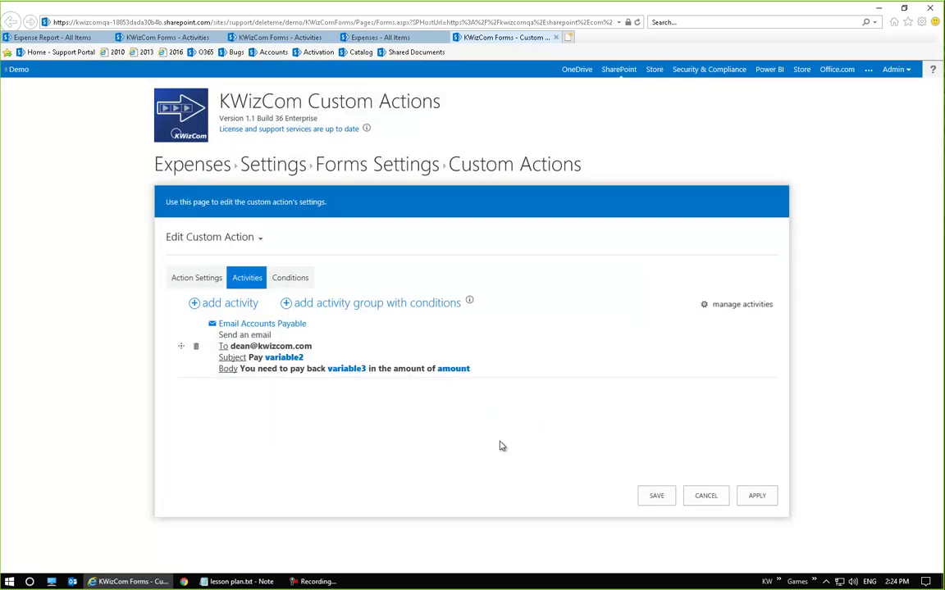
Remap variable3 so it holds only the Submitter Name field token
click(346, 369)
click(369, 269)
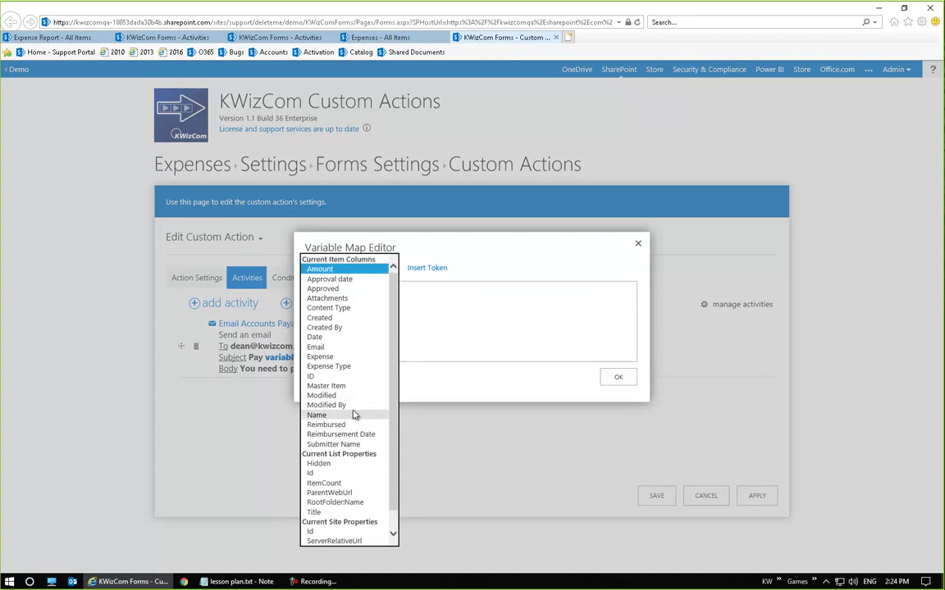
click(360, 444)
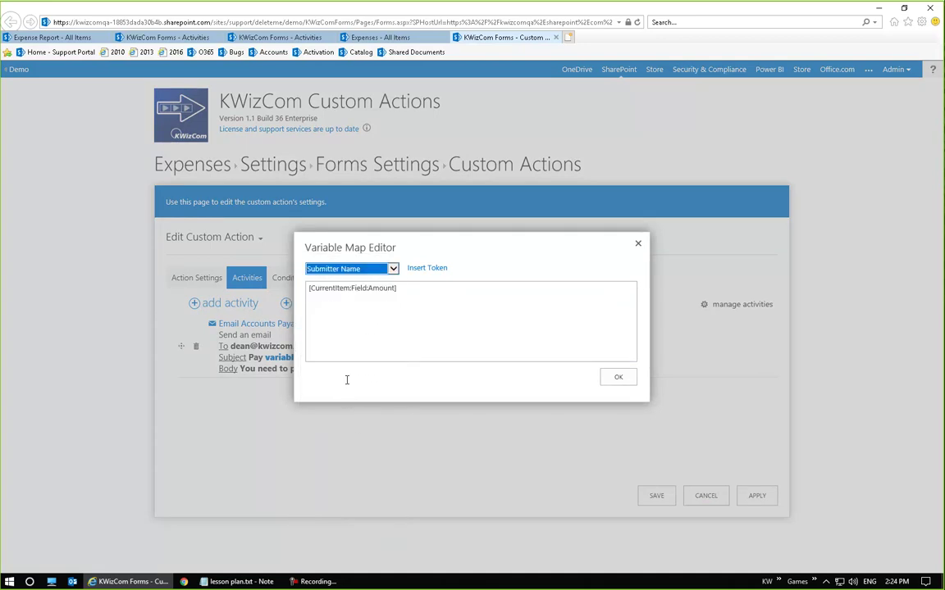
click(425, 268)
key(ctrl+a)
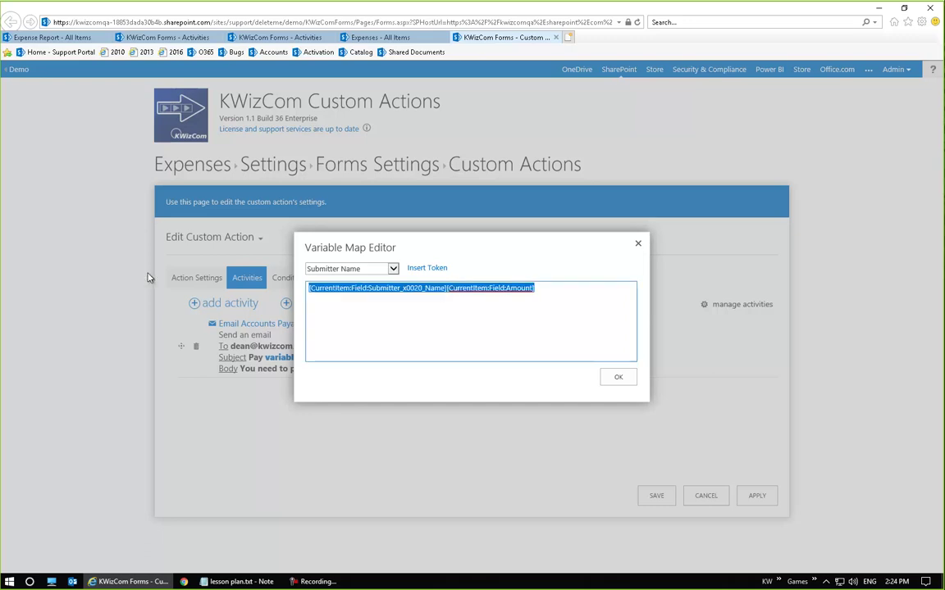
key(Delete)
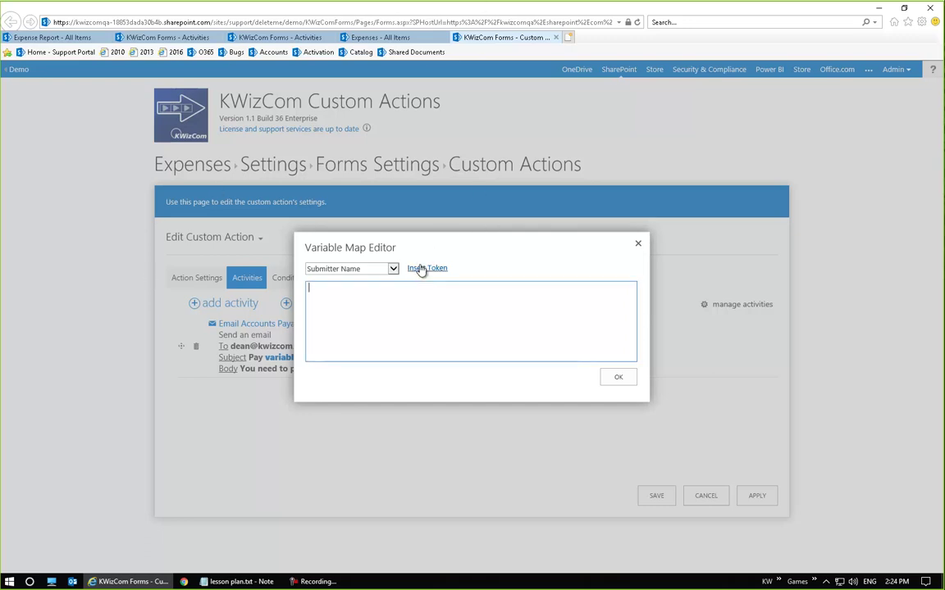
click(417, 271)
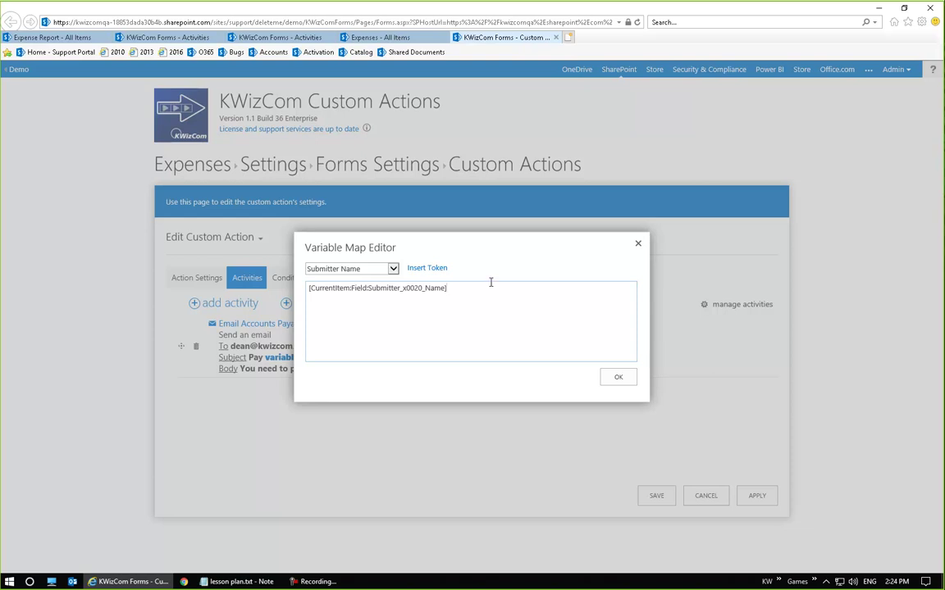
drag(455, 244, 435, 405)
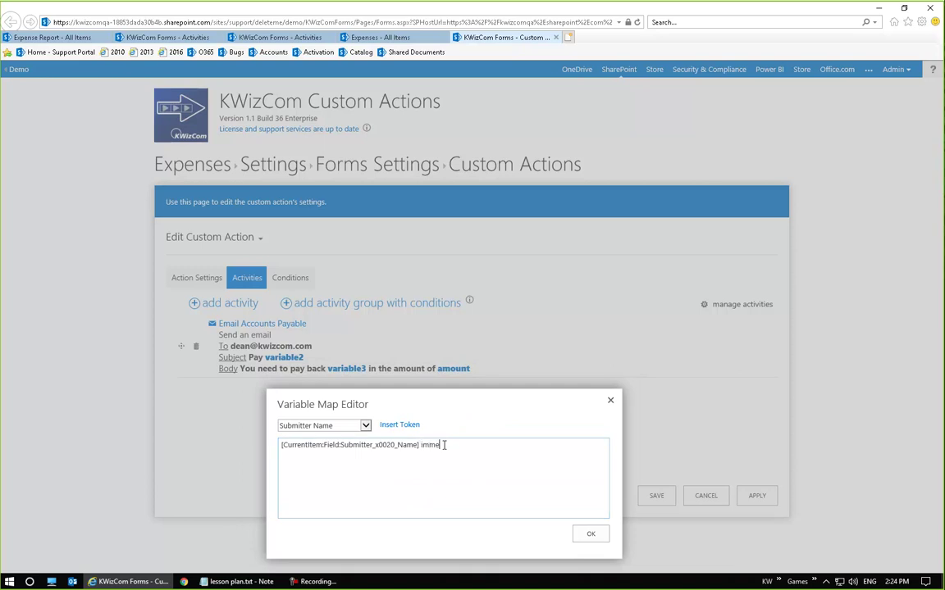
drag(451, 410, 466, 292)
click(604, 421)
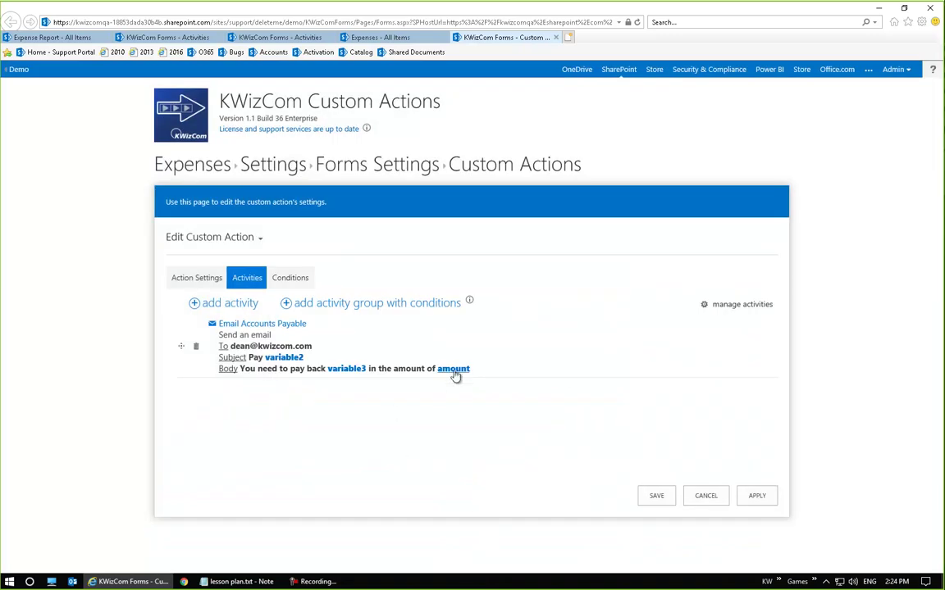
Map the amount variable to the Amount field token and save the action
click(454, 369)
click(427, 268)
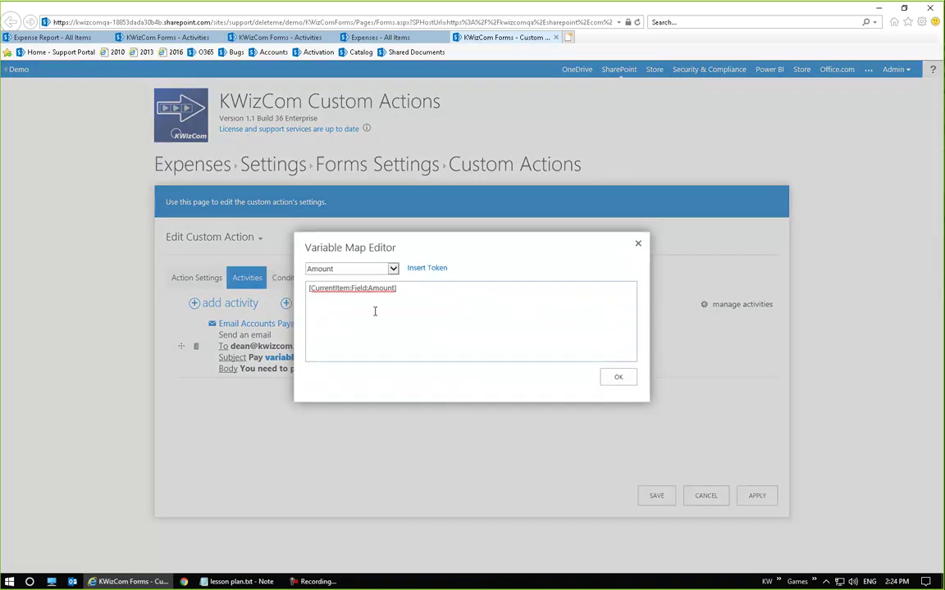
click(619, 377)
click(657, 496)
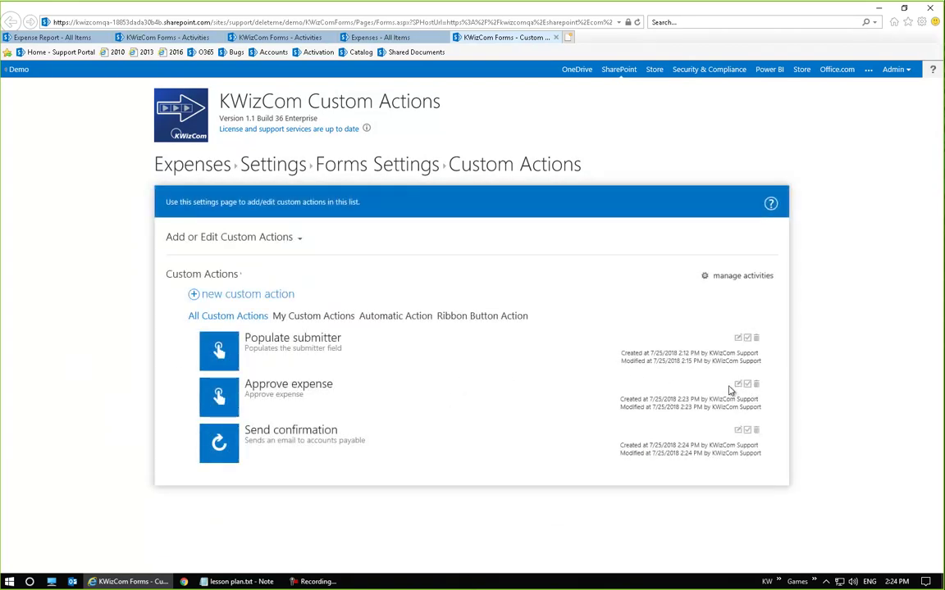
Add the condition 'Approved is equal to Yes' to Send confirmation and save it
click(738, 432)
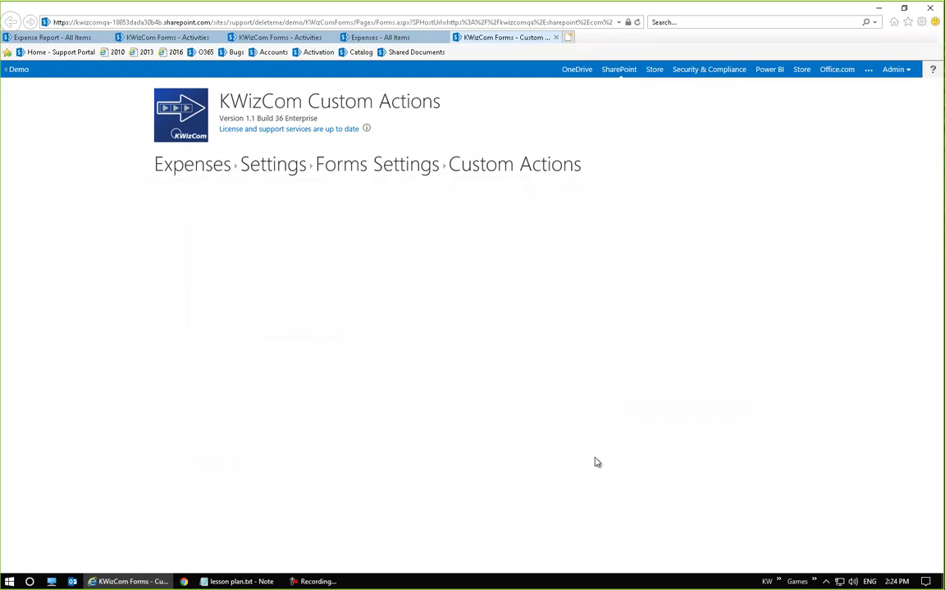
click(291, 280)
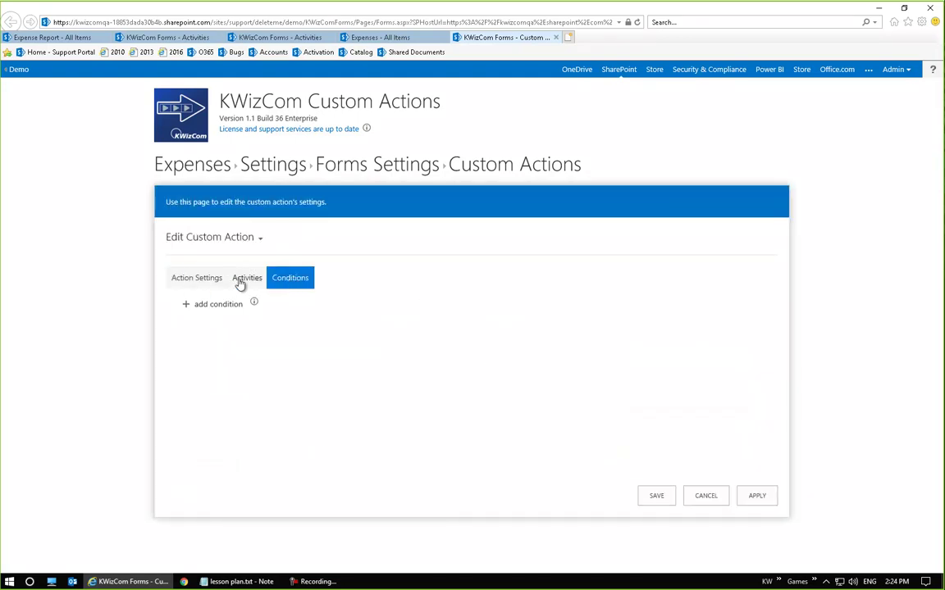
click(239, 281)
click(276, 285)
click(236, 309)
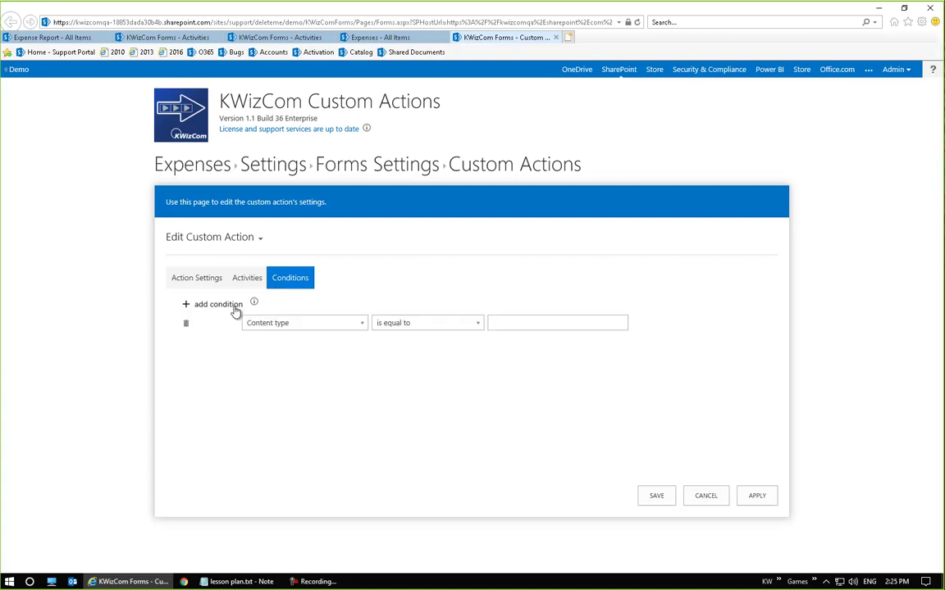
click(316, 328)
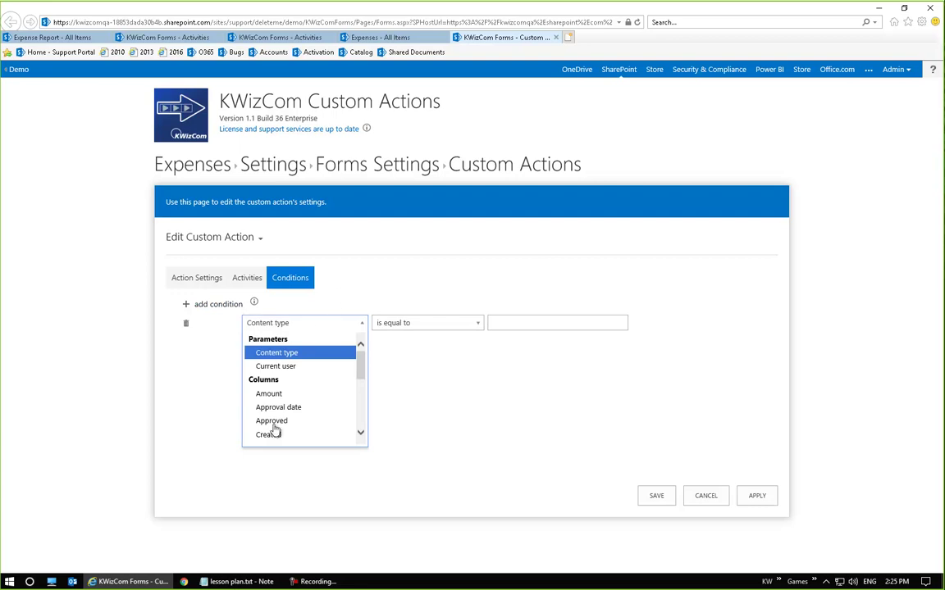
scroll(310, 397, down, 2)
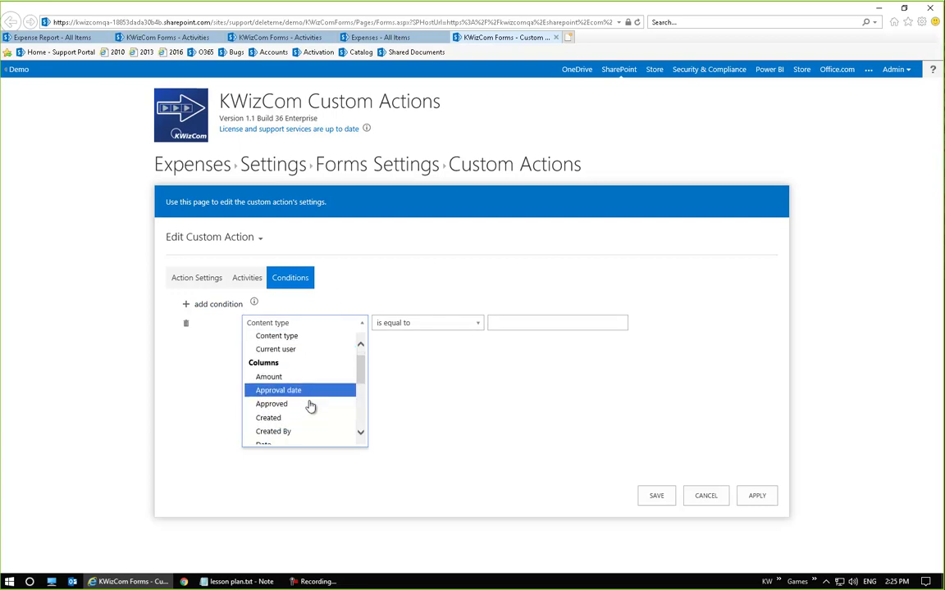
click(305, 387)
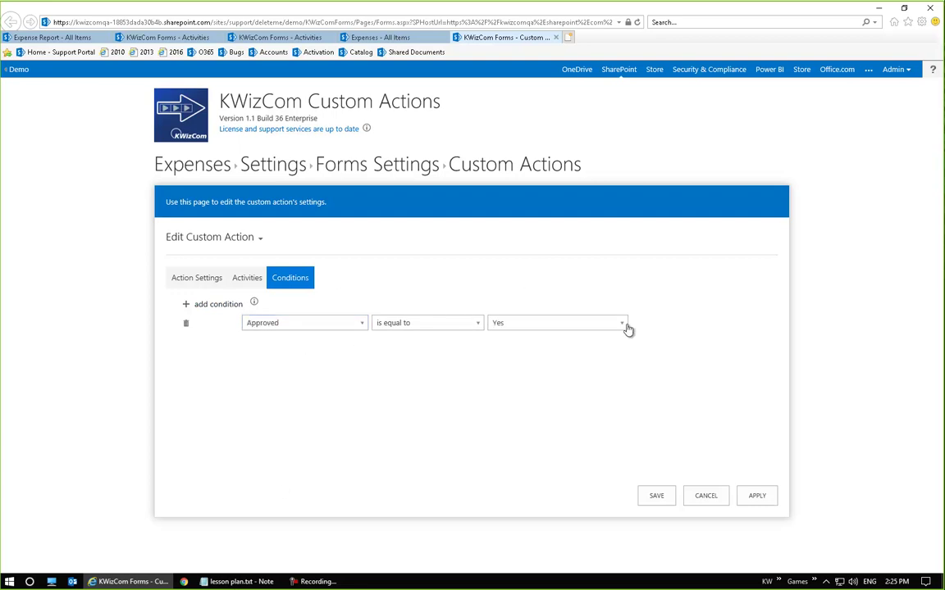
click(655, 495)
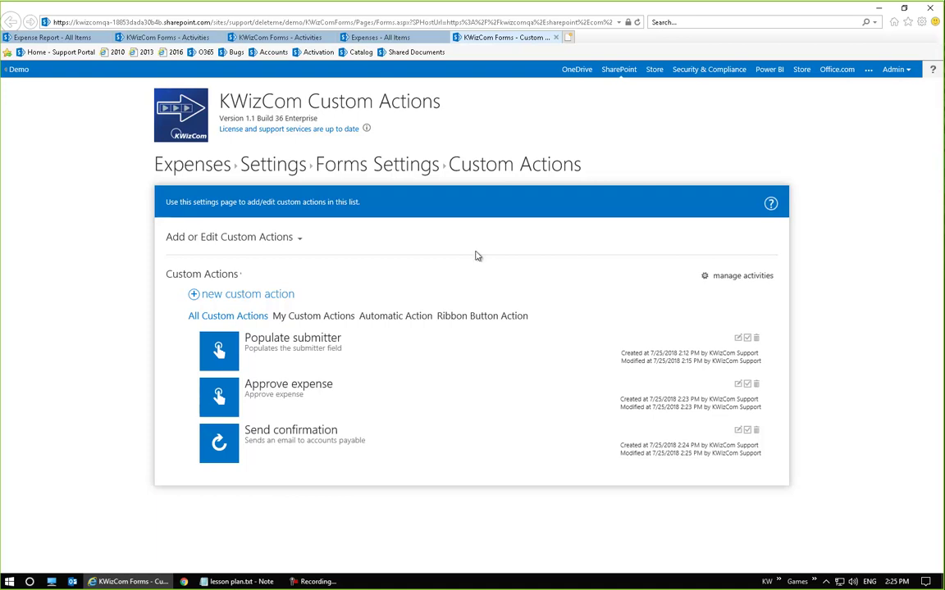
Open the Smoked Meat expense from the Expenses list and check its empty Approval date
click(196, 174)
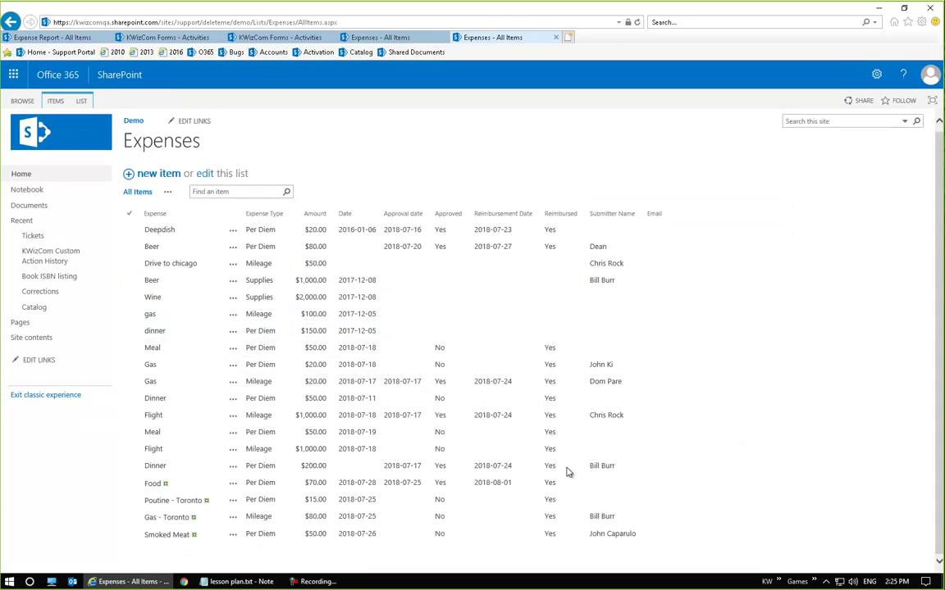
click(171, 535)
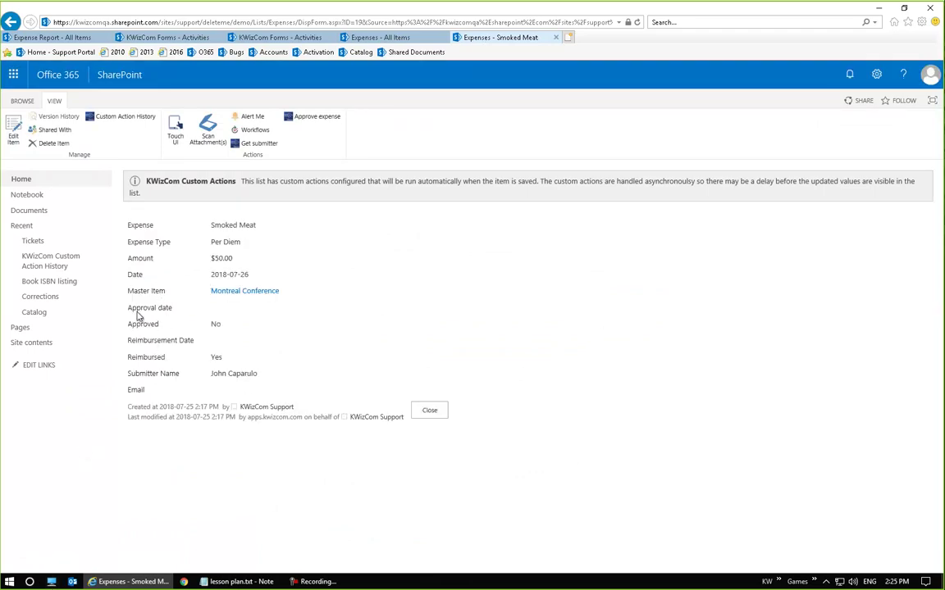
drag(128, 308, 247, 326)
click(284, 332)
click(345, 339)
double_click(215, 358)
click(219, 360)
Approve the Smoked Meat expense and accept the 'Money going out' confirmation
click(334, 119)
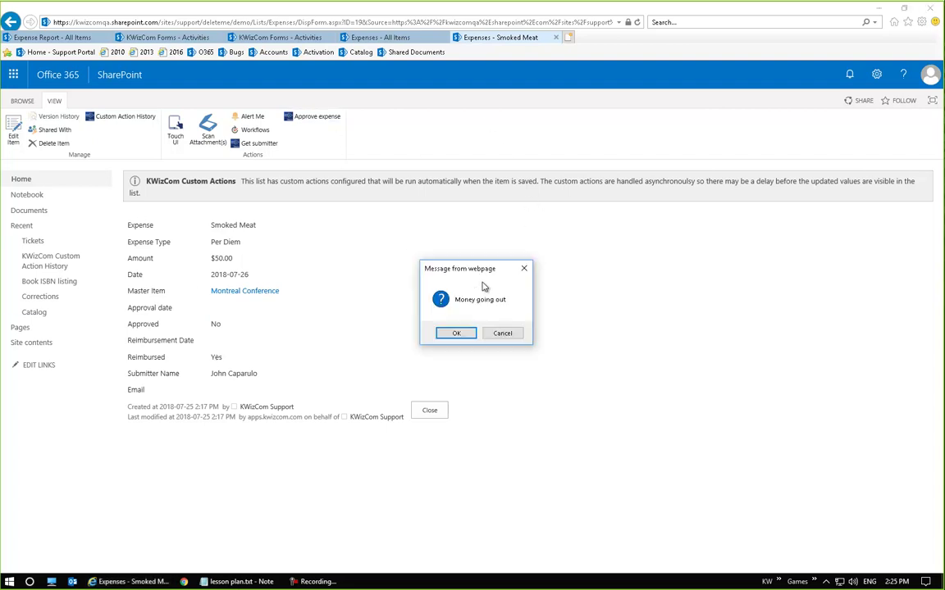
drag(473, 268, 498, 264)
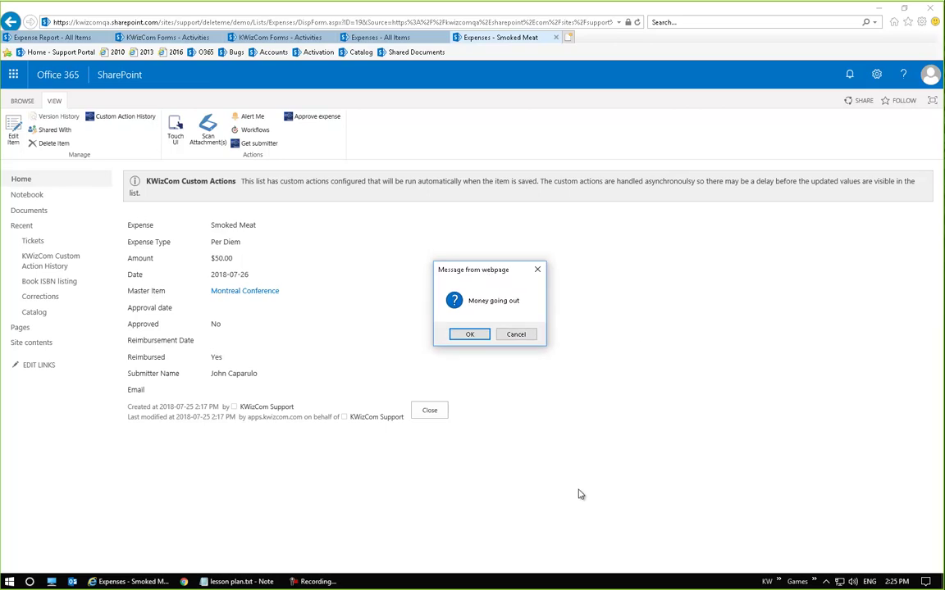
click(482, 330)
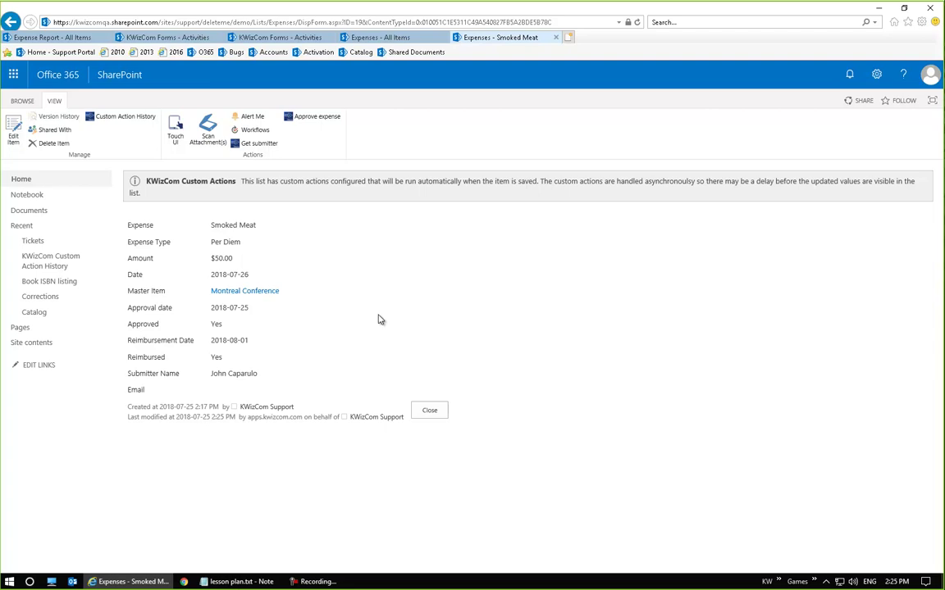
Check the new Approval date 2018-07-25 and Approved Yes against today's calendar date
double_click(217, 310)
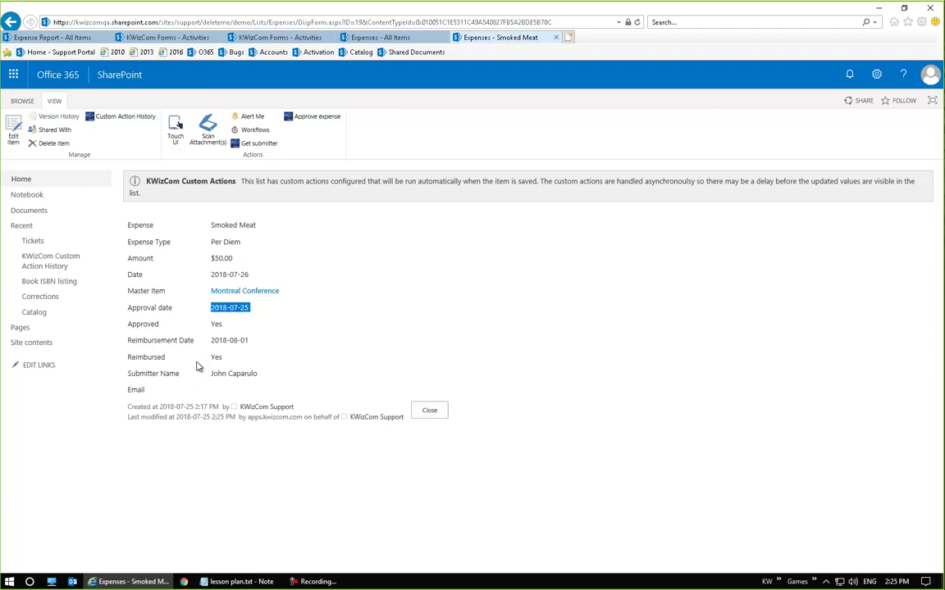
click(905, 581)
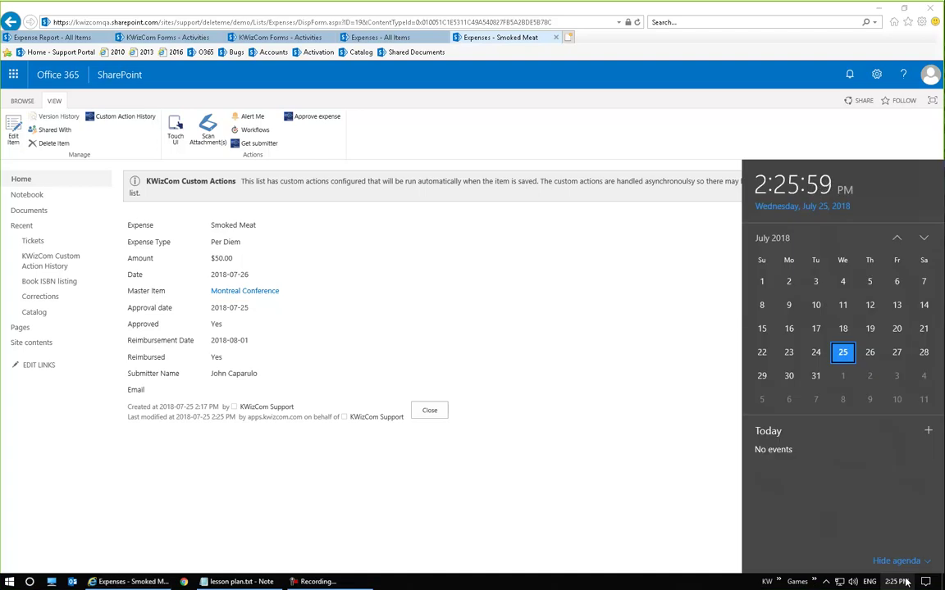
click(553, 307)
double_click(216, 325)
click(330, 384)
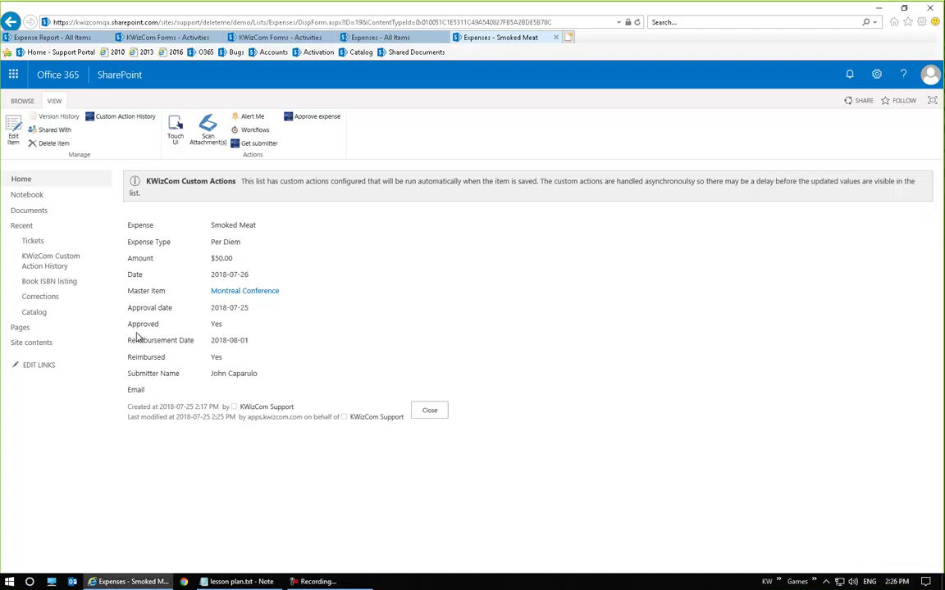
Verify Reimbursement Date 2018-08-01 against the calendar, then launch Outlook
double_click(236, 341)
click(339, 343)
double_click(236, 342)
click(895, 582)
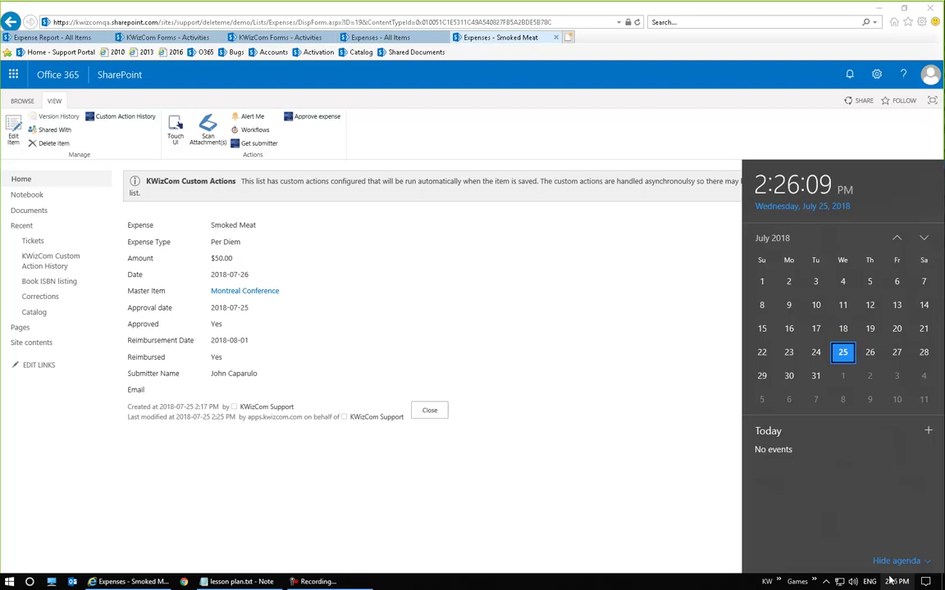
click(536, 326)
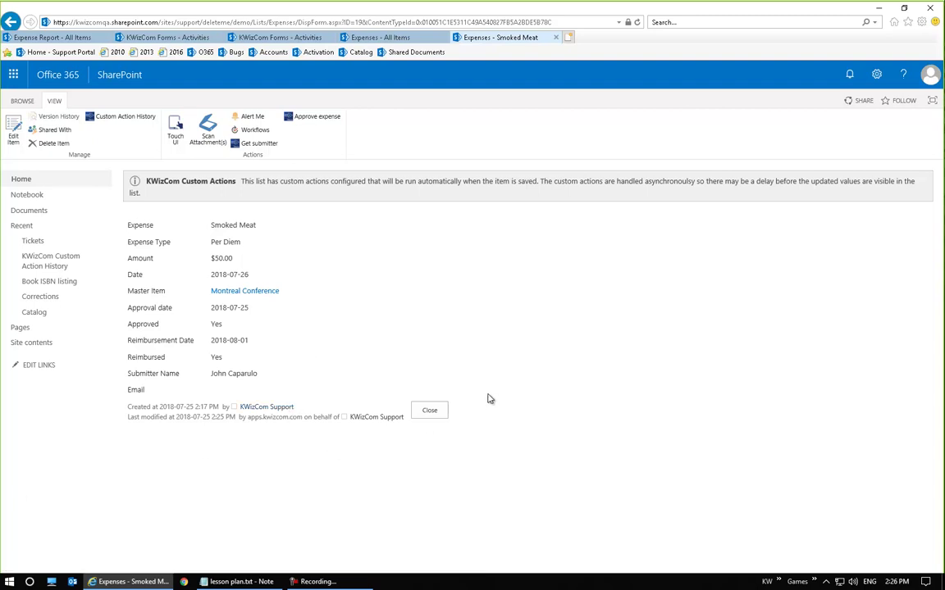
click(72, 581)
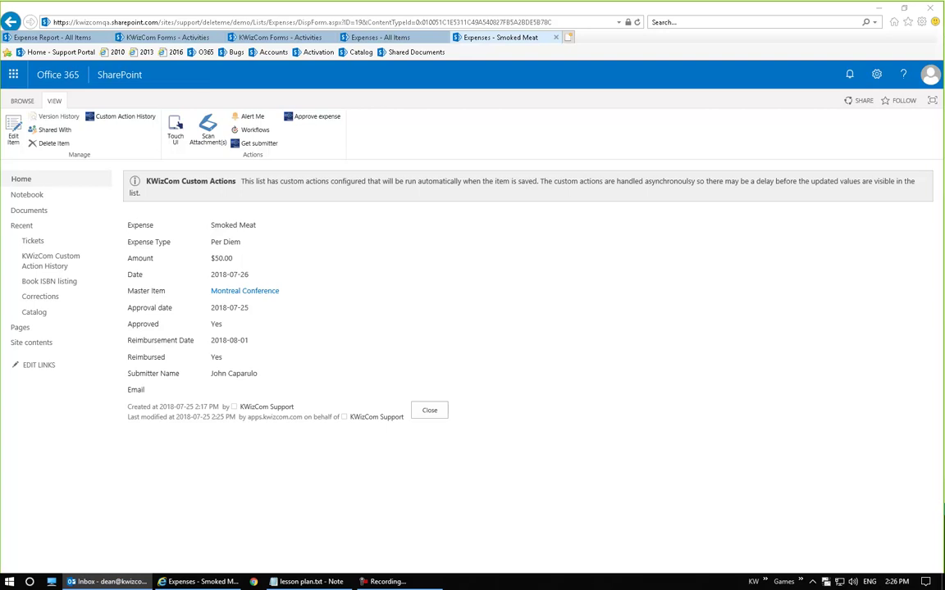
Read the newest 'Pay …' email to pay back the submitter 50 immediately, then return to SharePoint
drag(943, 164, 739, 207)
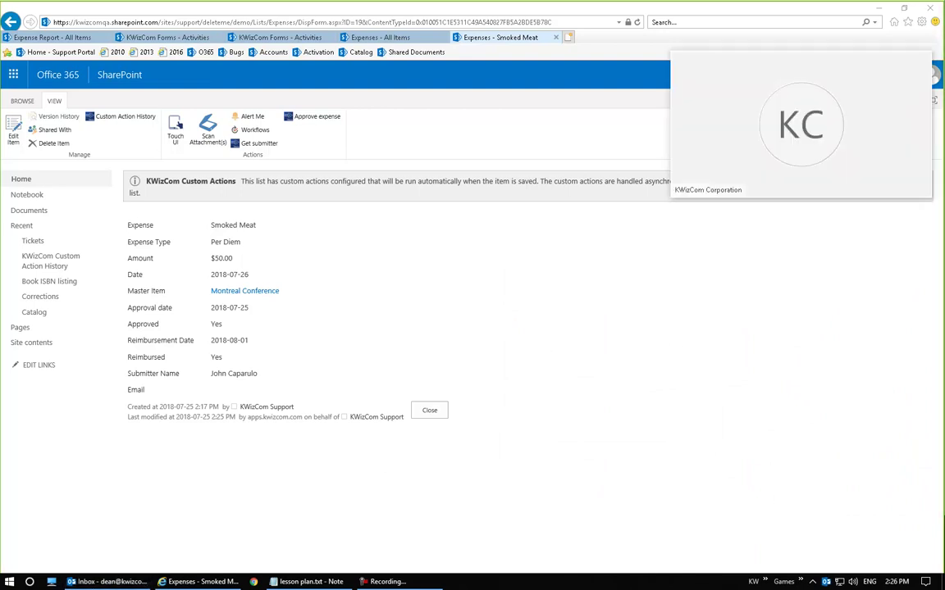
click(107, 581)
double_click(460, 328)
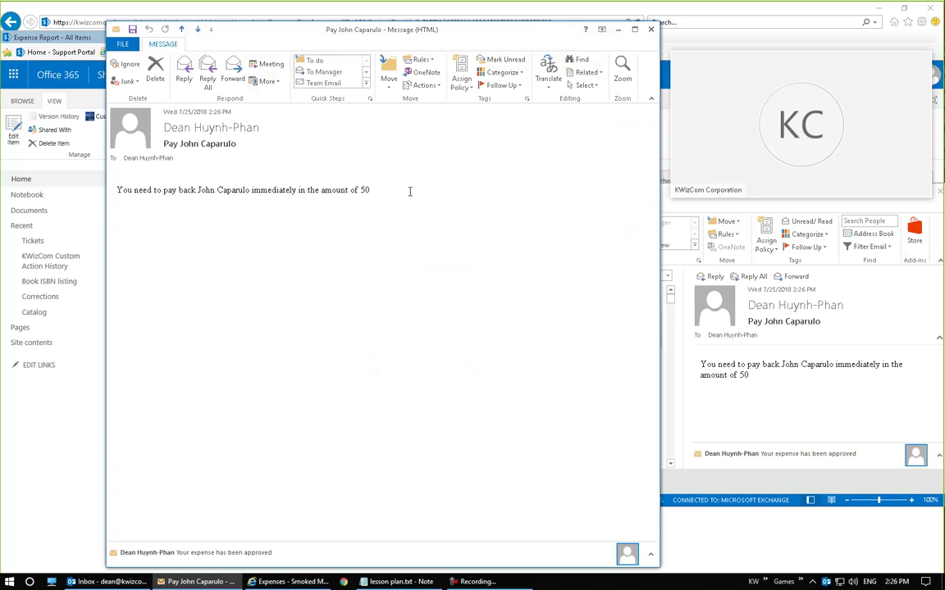
drag(402, 191, 134, 190)
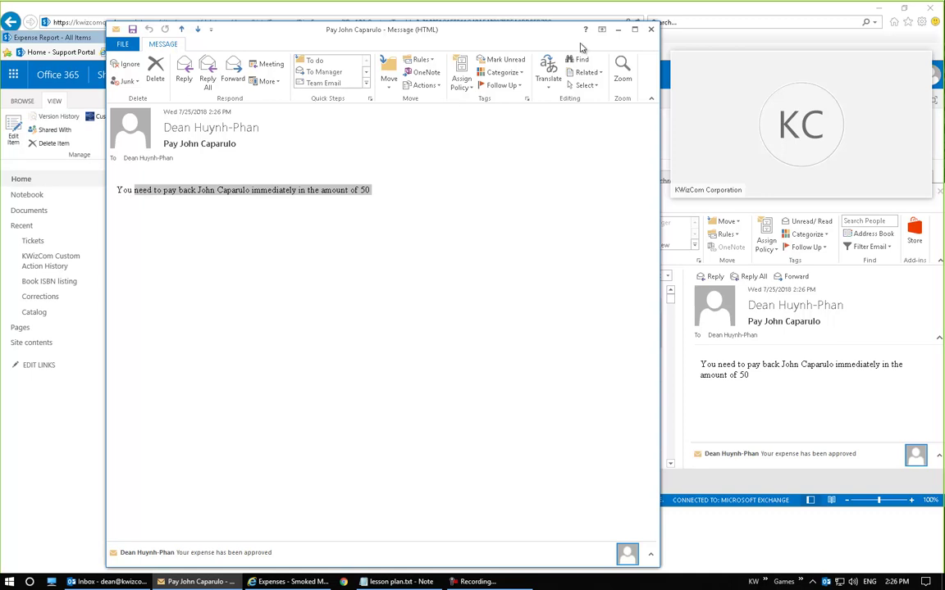
click(651, 30)
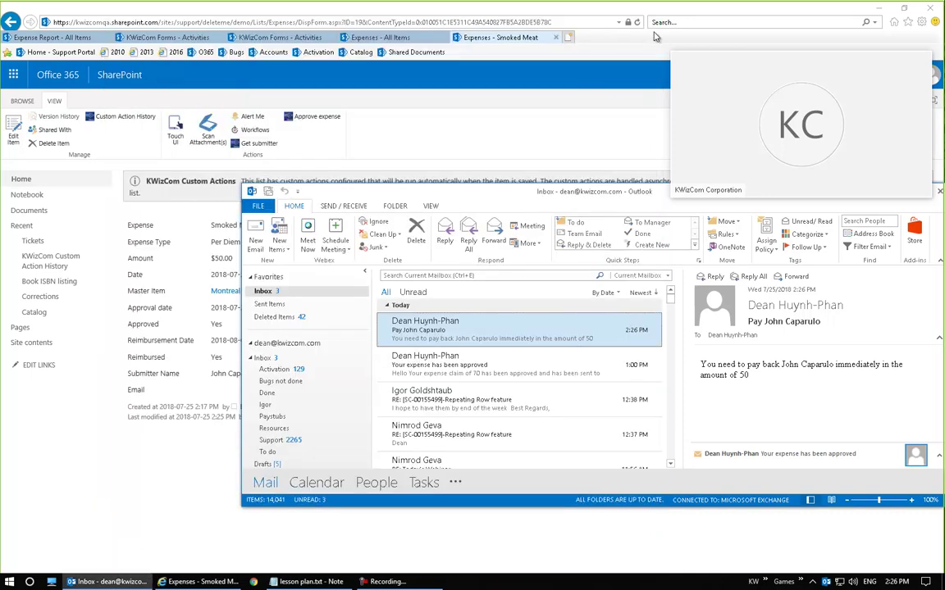
click(521, 174)
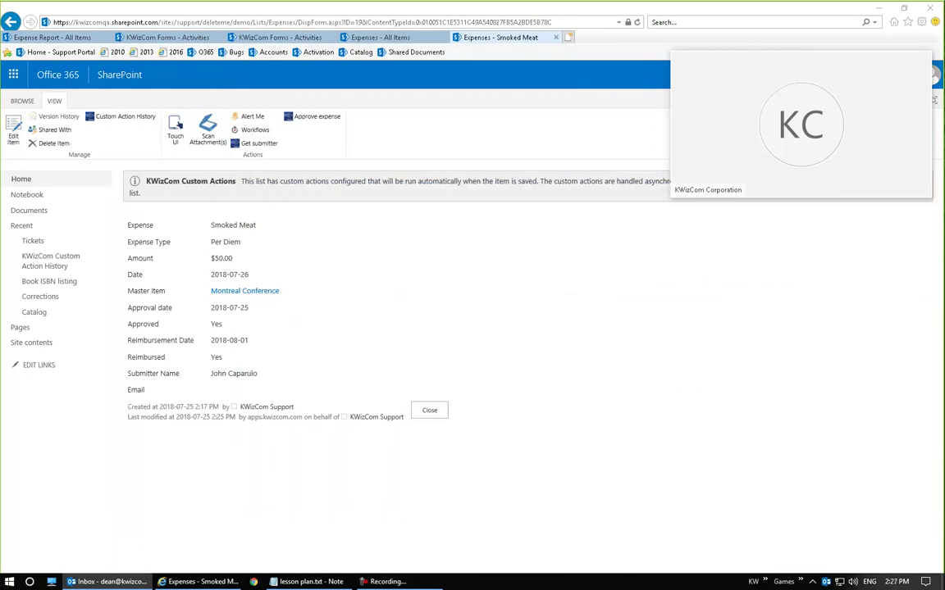